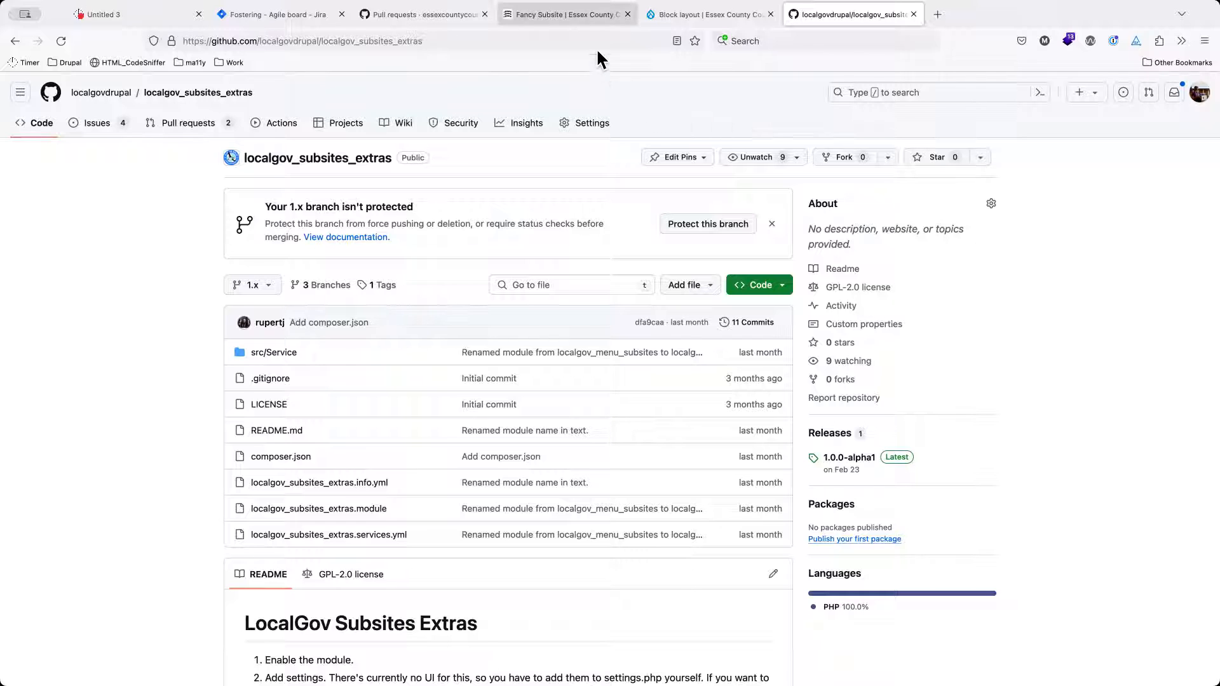
Review the Fancy Subsite overview and its URL path, visit A subsite page and Page 1, and return to the overview.
{"action": "left_click", "coordinate": [566, 14]}
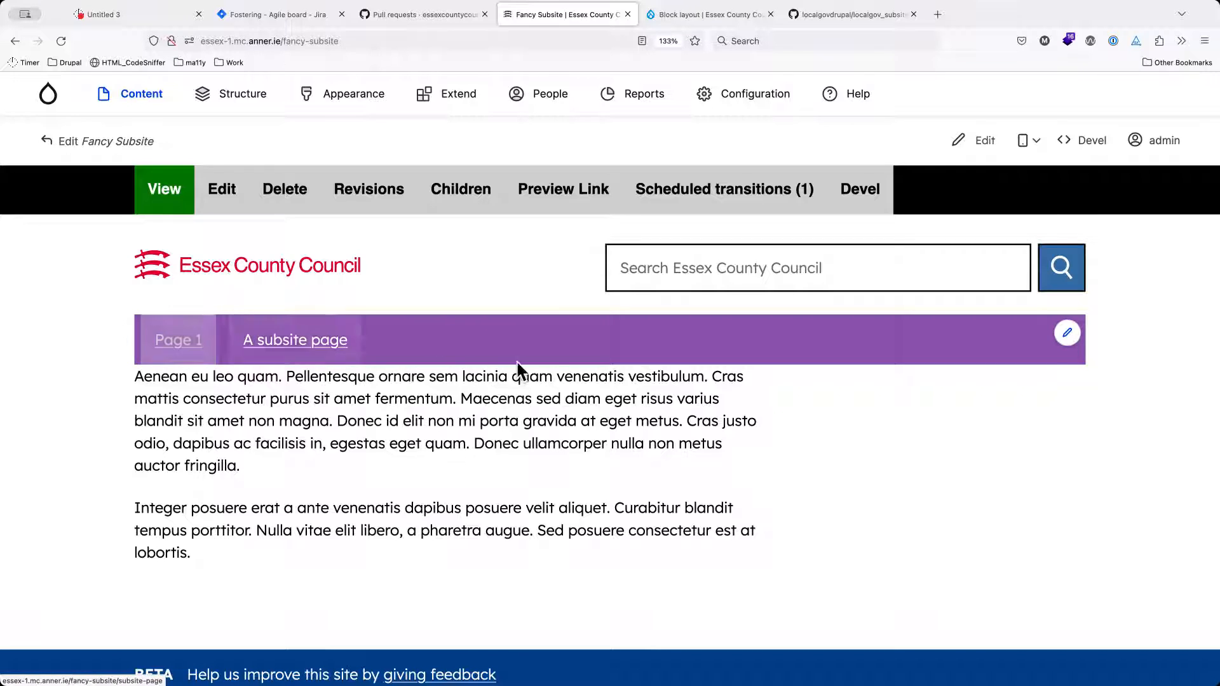
{"action": "left_click_drag", "start_coordinate": [284, 40], "coordinate": [389, 44]}
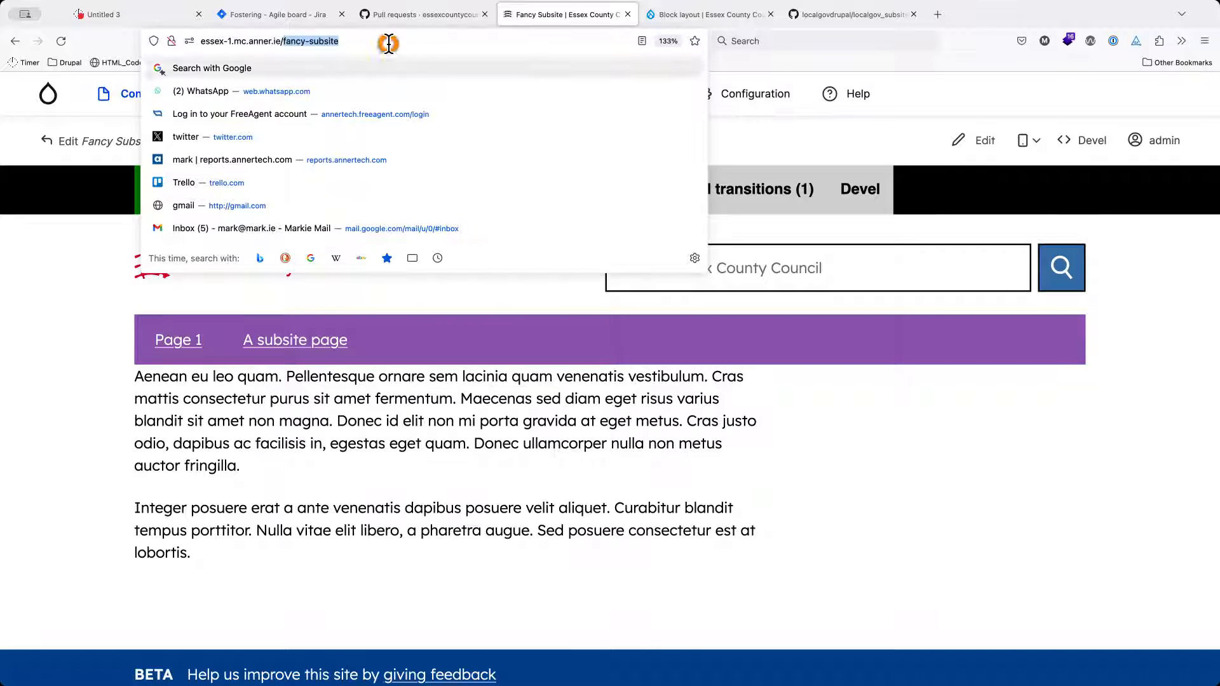
{"action": "left_click", "coordinate": [407, 412]}
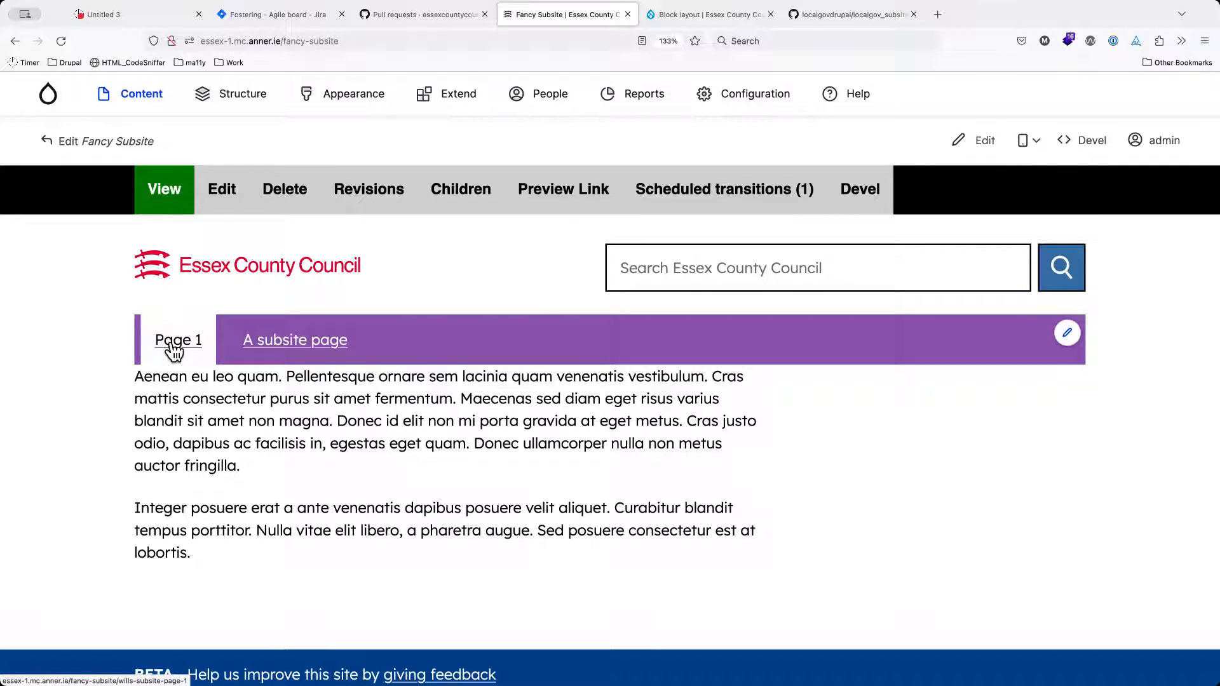
{"action": "left_click", "coordinate": [304, 347]}
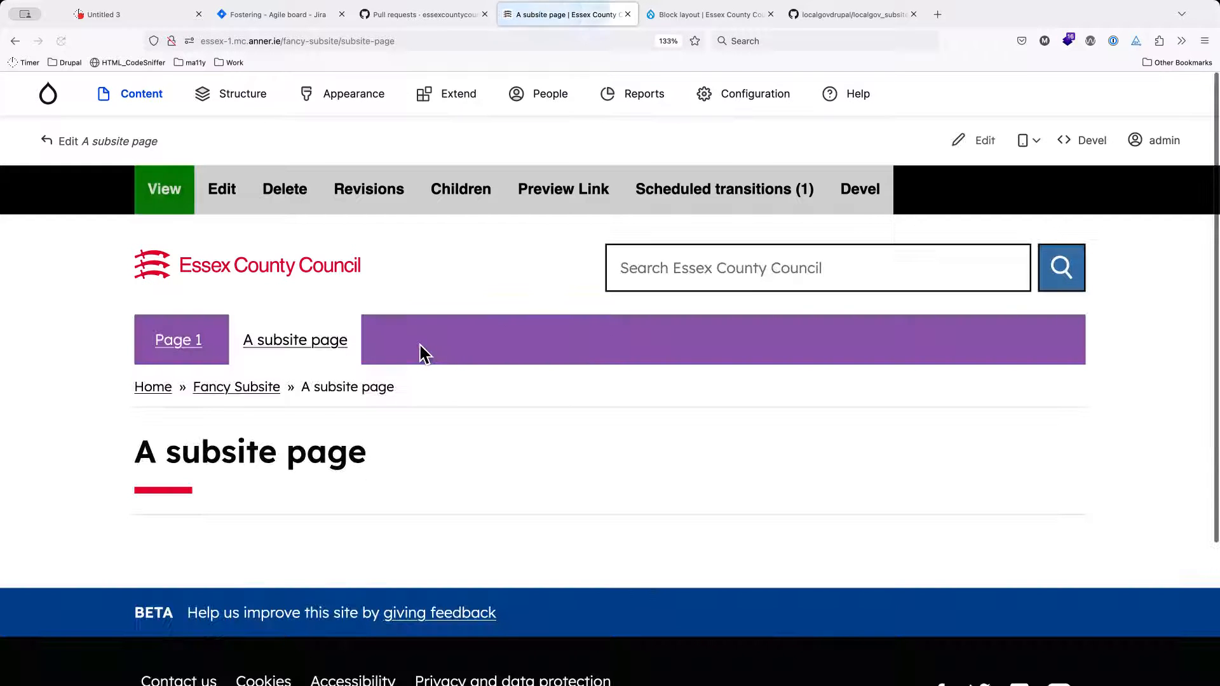
{"action": "left_click", "coordinate": [189, 345]}
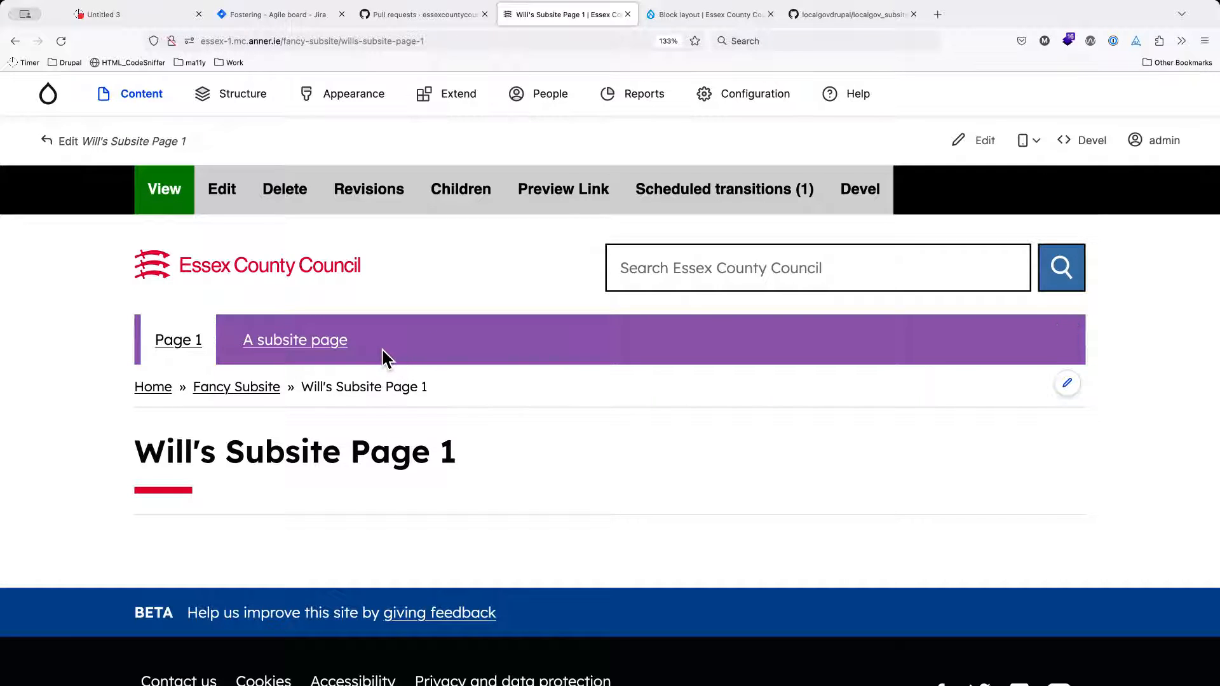
{"action": "left_click", "coordinate": [239, 389]}
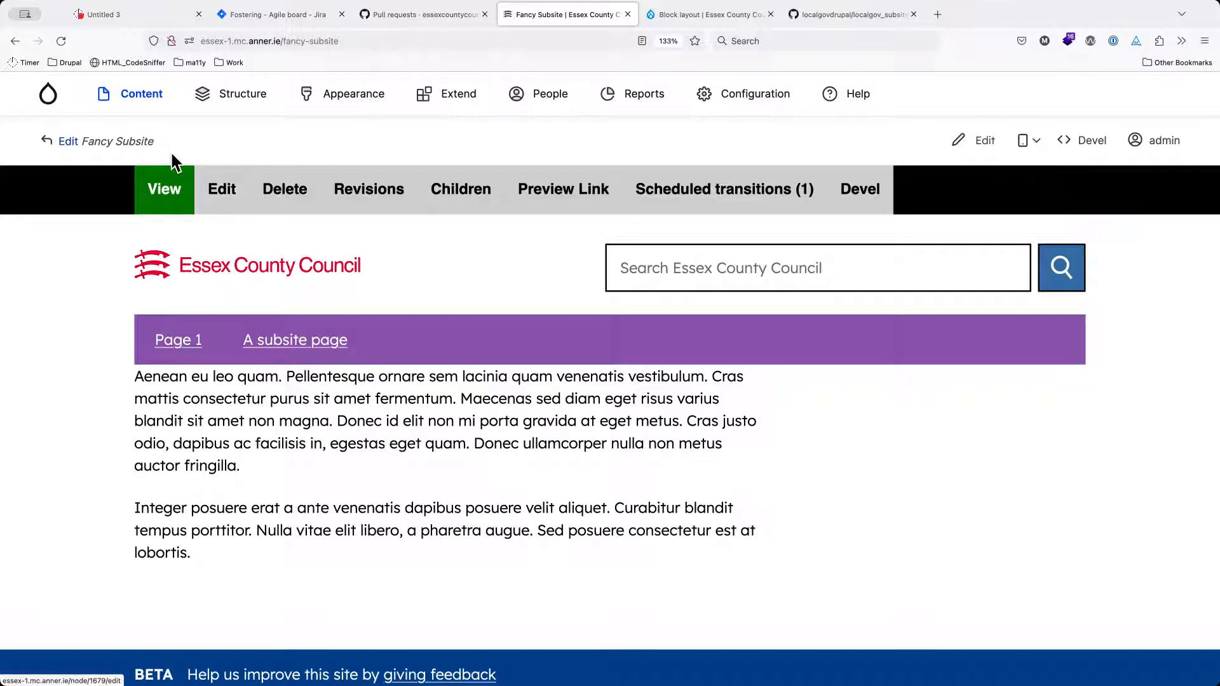
Edit the Fancy Subsite overview, set its visual theme to Red and save the page.
{"action": "left_click", "coordinate": [222, 189]}
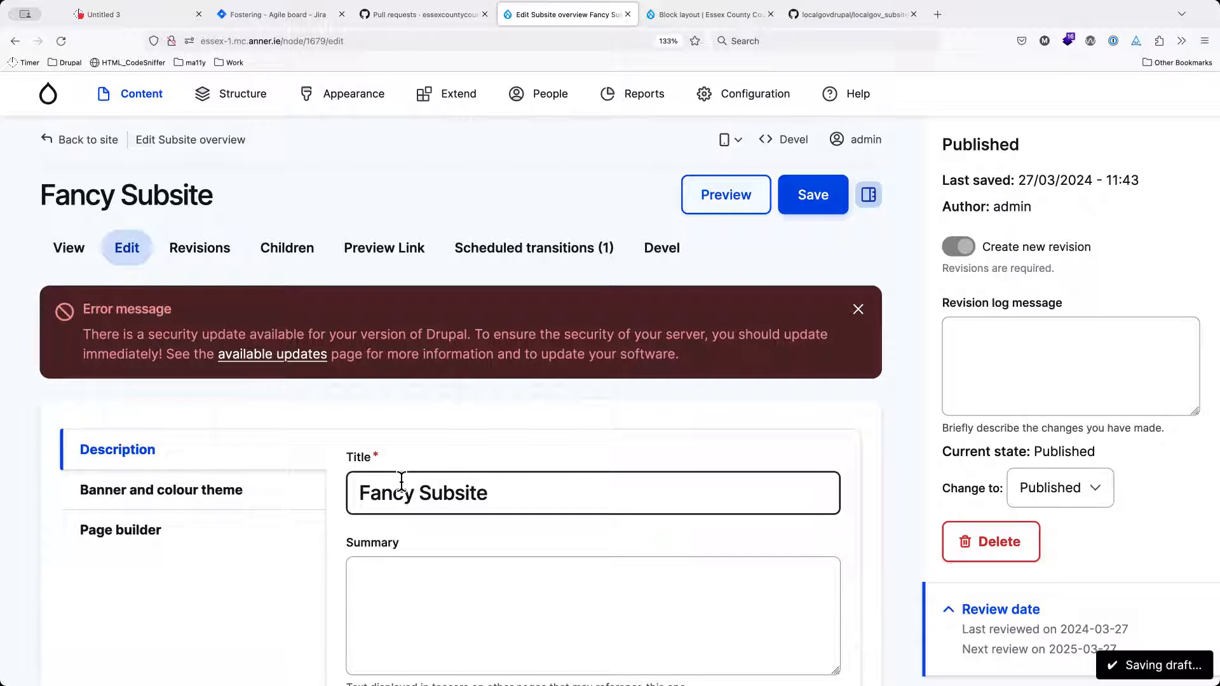
{"action": "scroll", "coordinate": [402, 481], "scroll_direction": "down", "scroll_amount": 2}
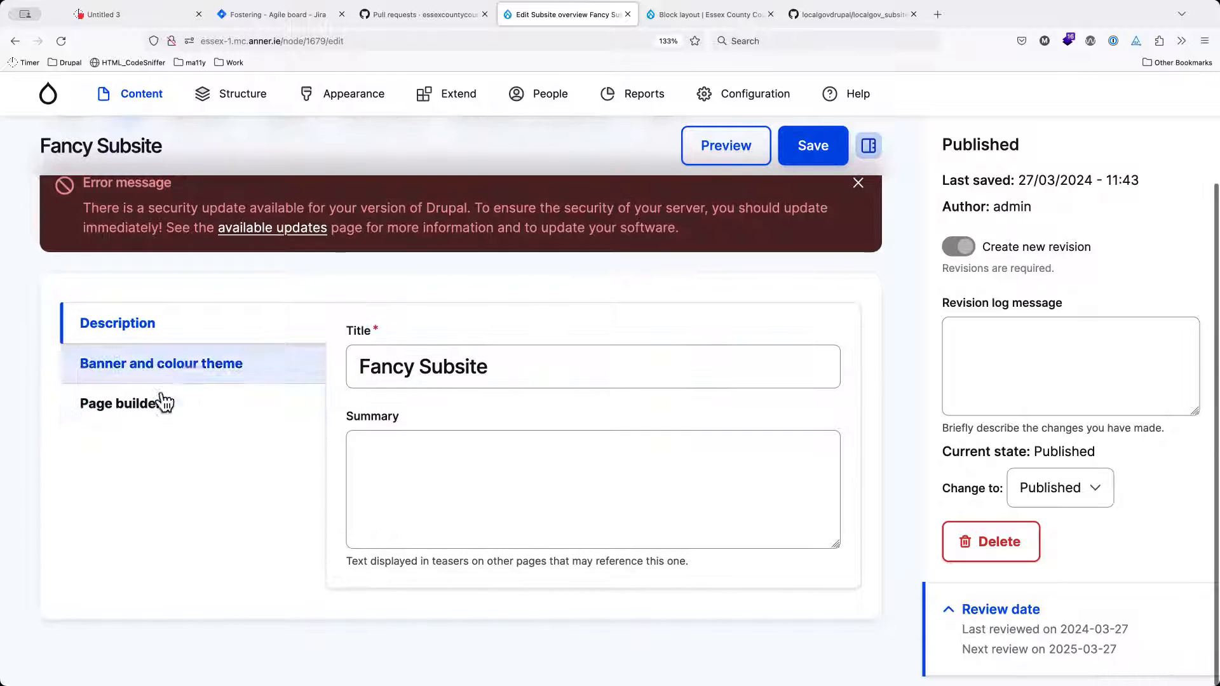
{"action": "left_click", "coordinate": [183, 374]}
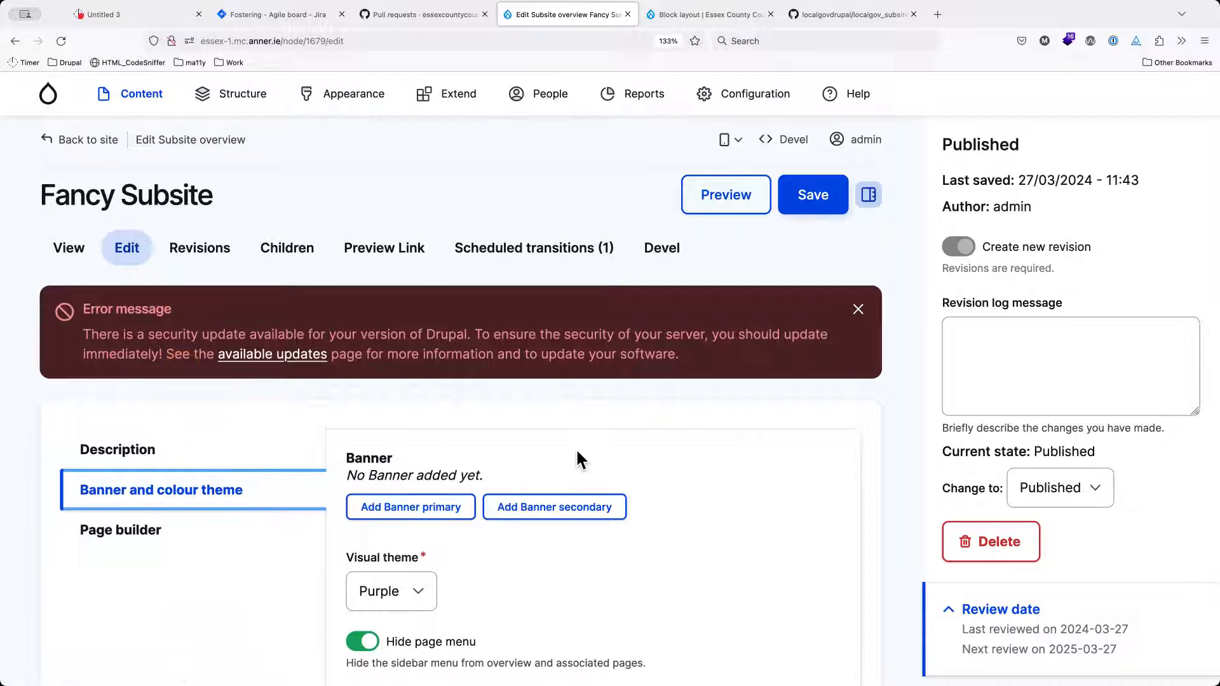
{"action": "scroll", "coordinate": [576, 448], "scroll_direction": "down", "scroll_amount": 2}
{"action": "left_click", "coordinate": [398, 489]}
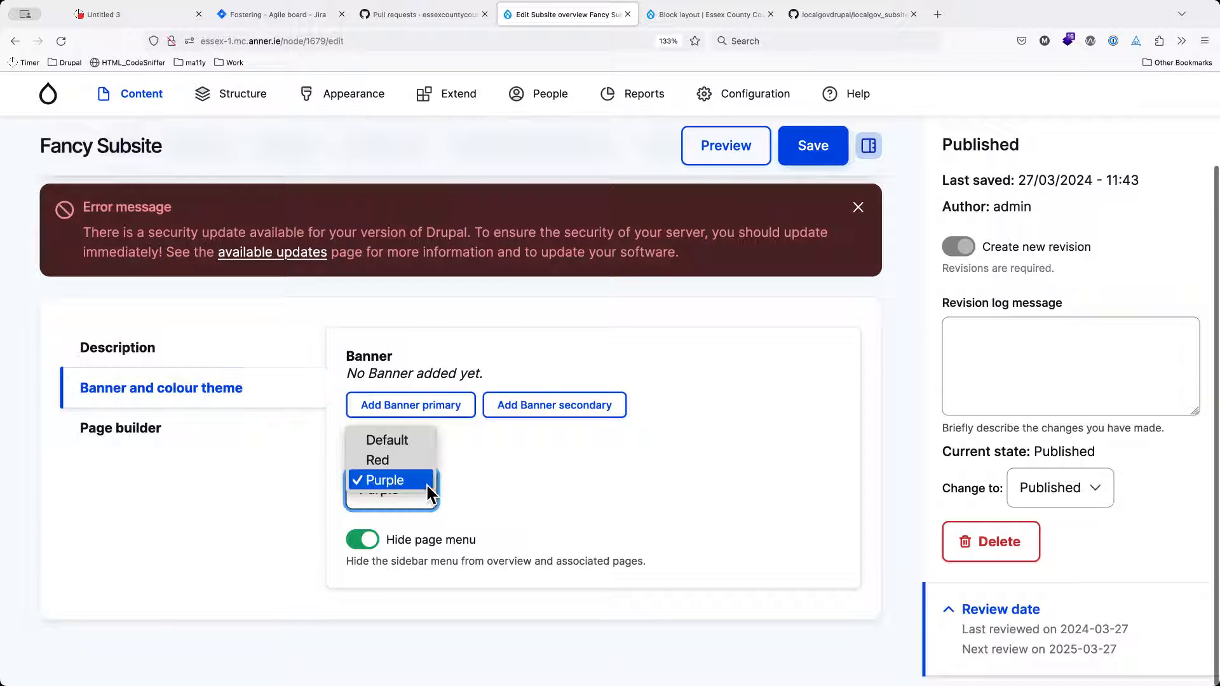
{"action": "left_click", "coordinate": [378, 462]}
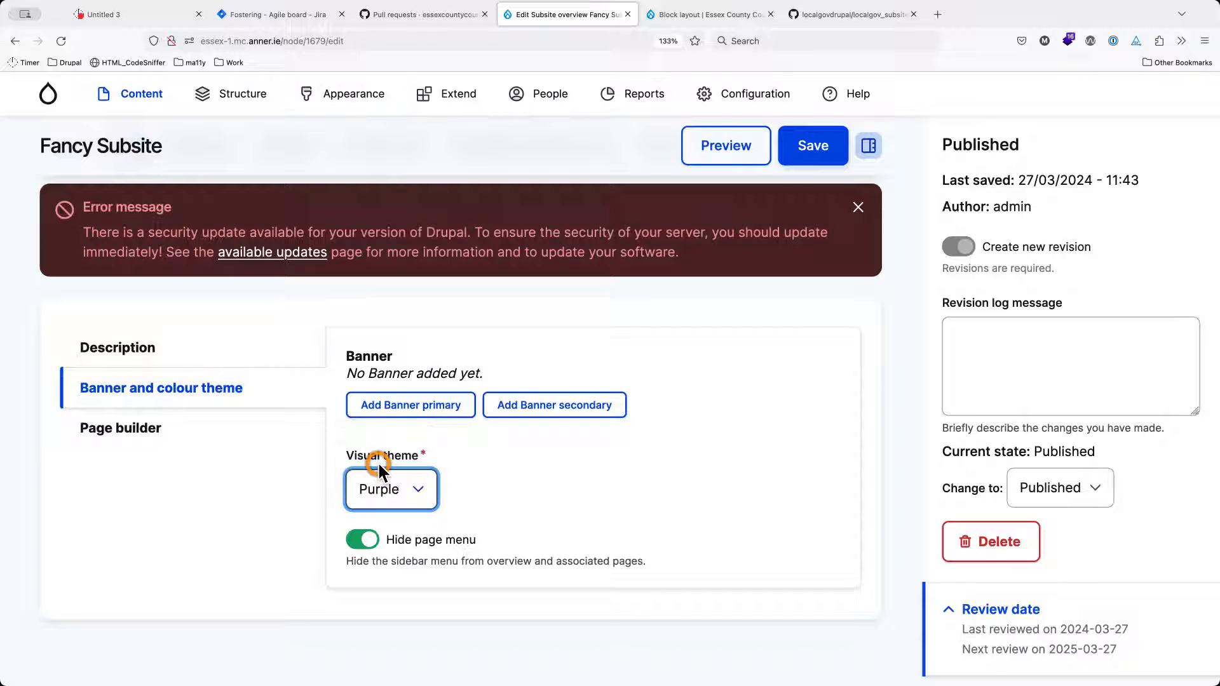
{"action": "left_click", "coordinate": [812, 157]}
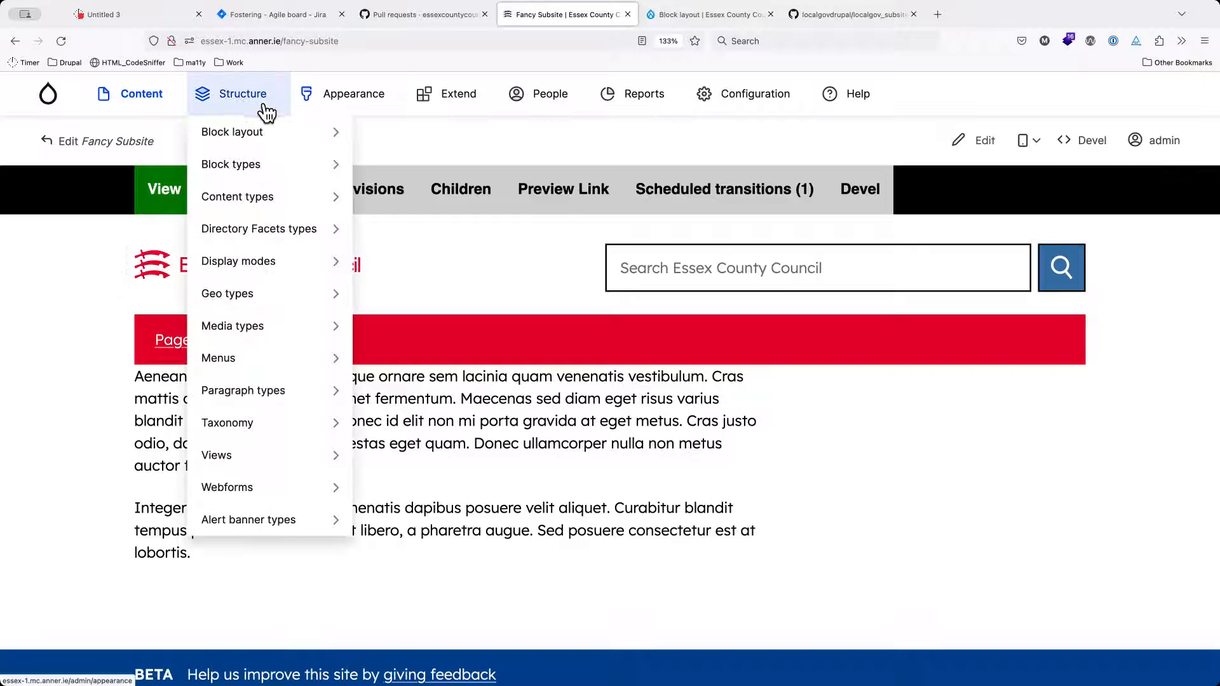
Check the name of the localgov_subsites_extras repository on GitHub and return to the Fancy Subsite page.
{"action": "left_click", "coordinate": [844, 15]}
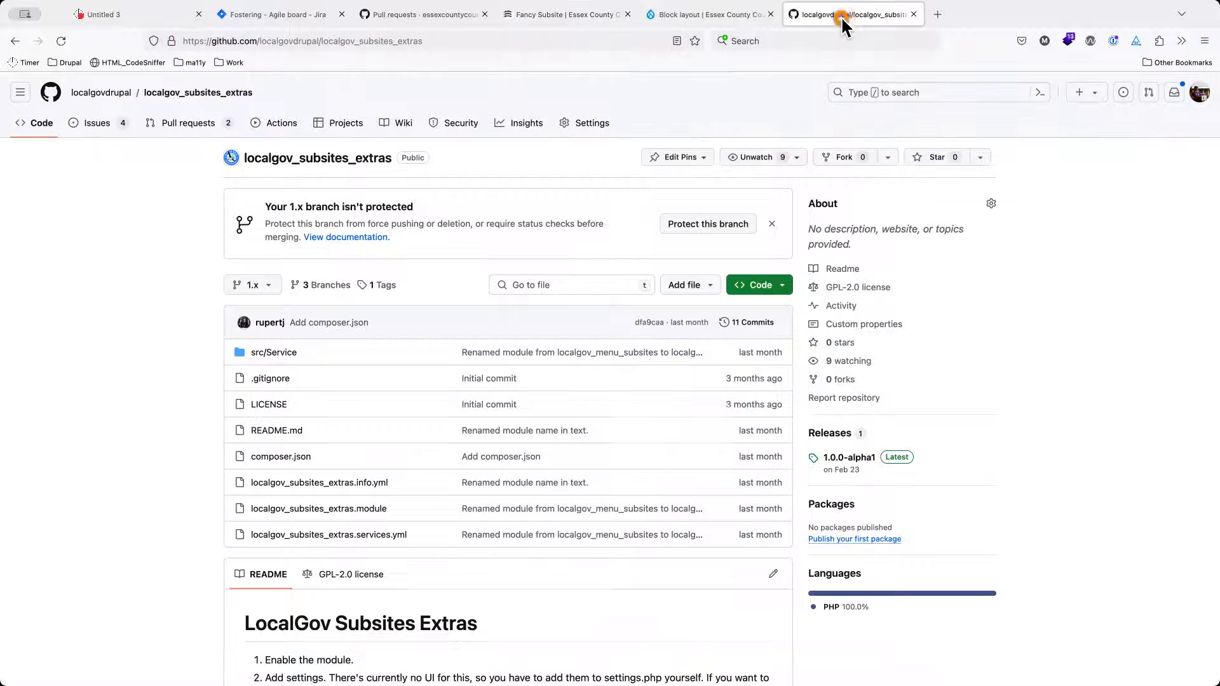
{"action": "left_click_drag", "start_coordinate": [259, 161], "coordinate": [436, 162]}
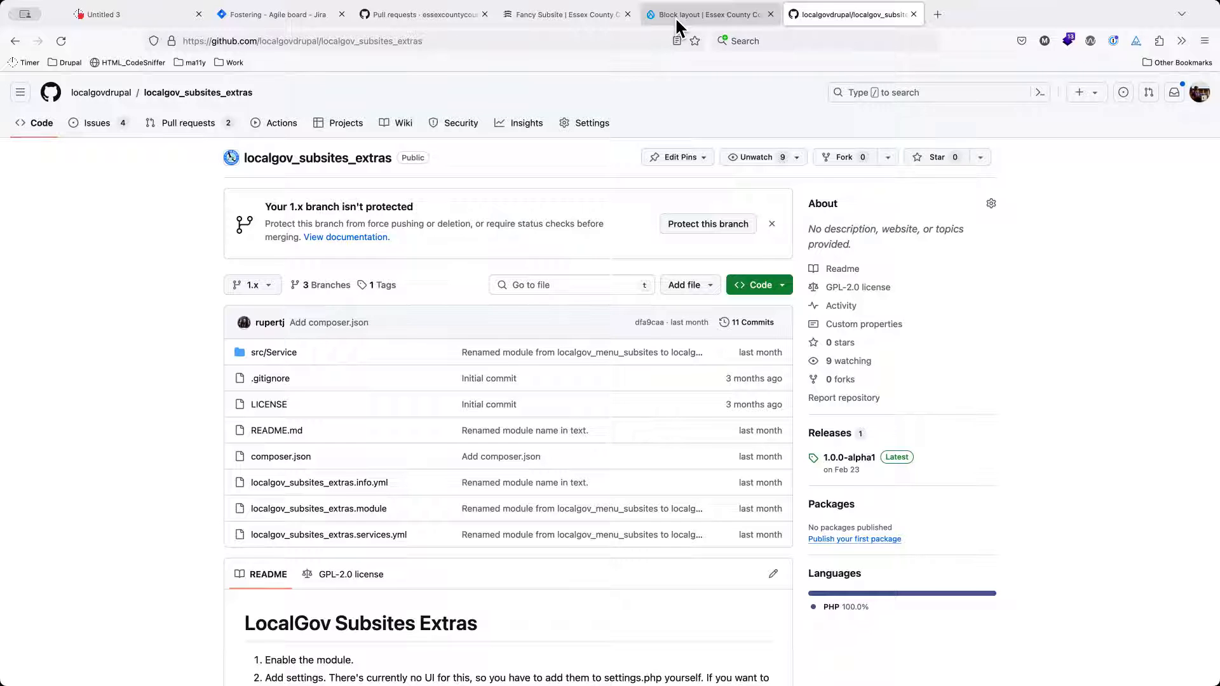
{"action": "left_click", "coordinate": [588, 14]}
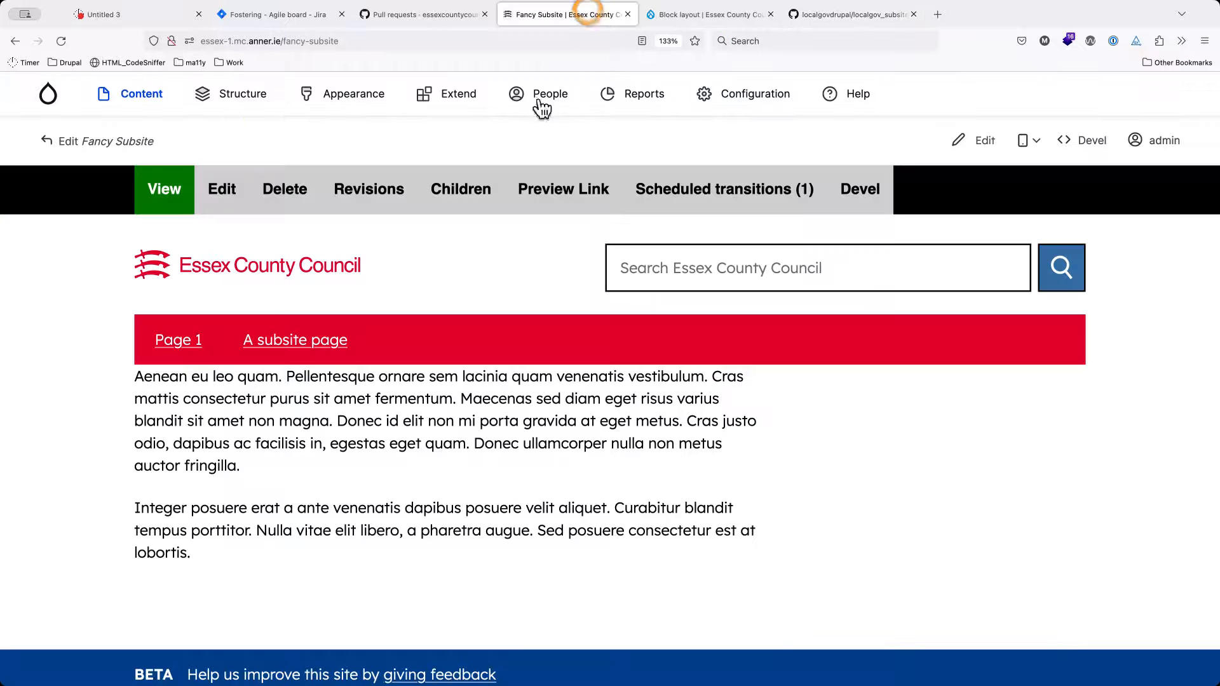
Show the site's content types in a separate tab and manage the fields of the Subsite overview type.
{"action": "mouse_move", "coordinate": [239, 92]}
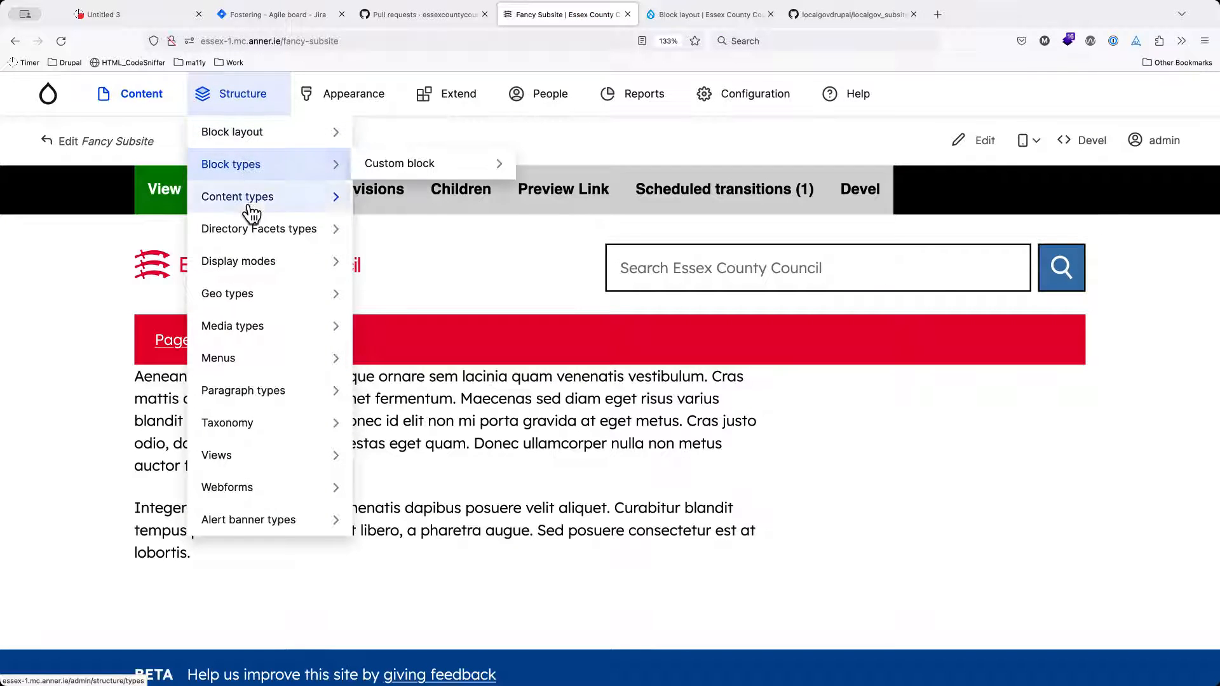
{"action": "mouse_move", "coordinate": [335, 207]}
{"action": "mouse_move", "coordinate": [434, 632]}
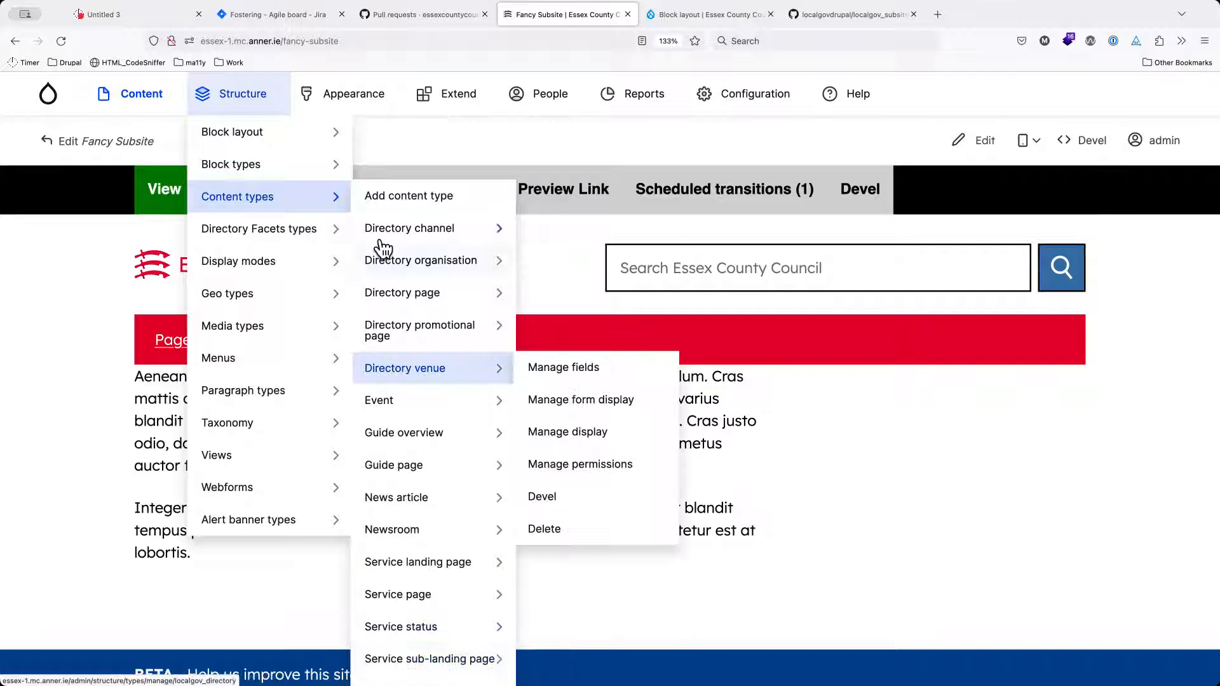
{"action": "left_click", "coordinate": [286, 204], "text": "super"}
{"action": "left_click", "coordinate": [710, 15]}
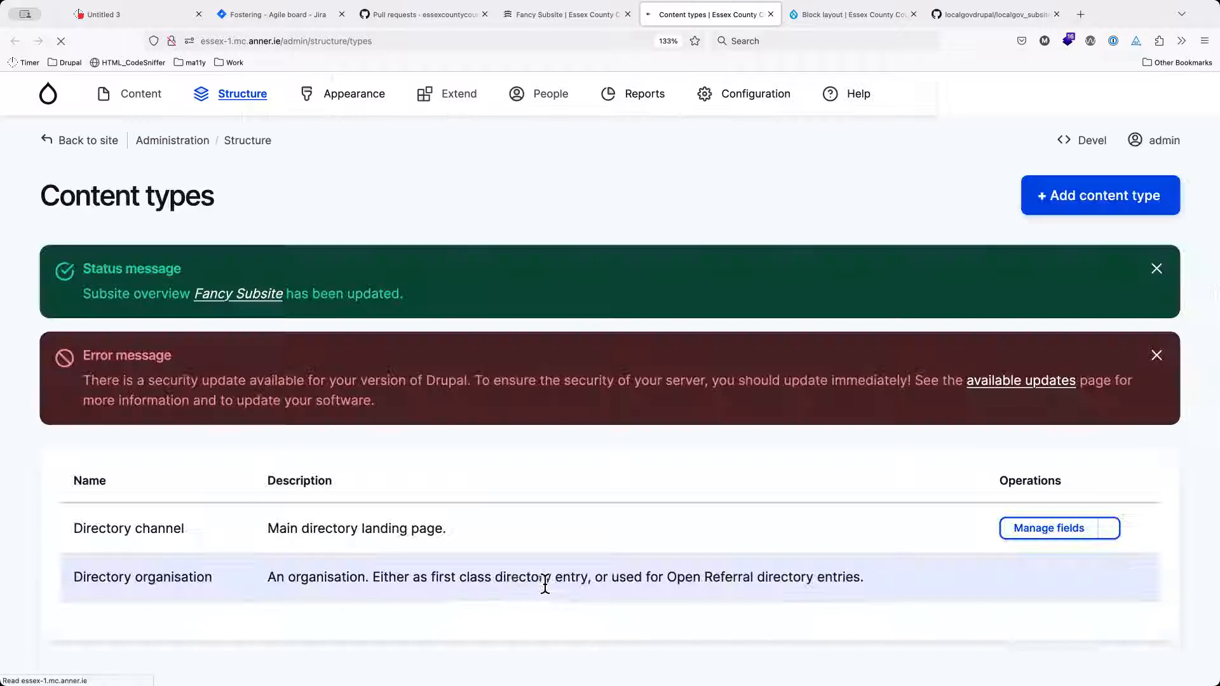
{"action": "scroll", "coordinate": [544, 581], "scroll_direction": "down", "scroll_amount": 15}
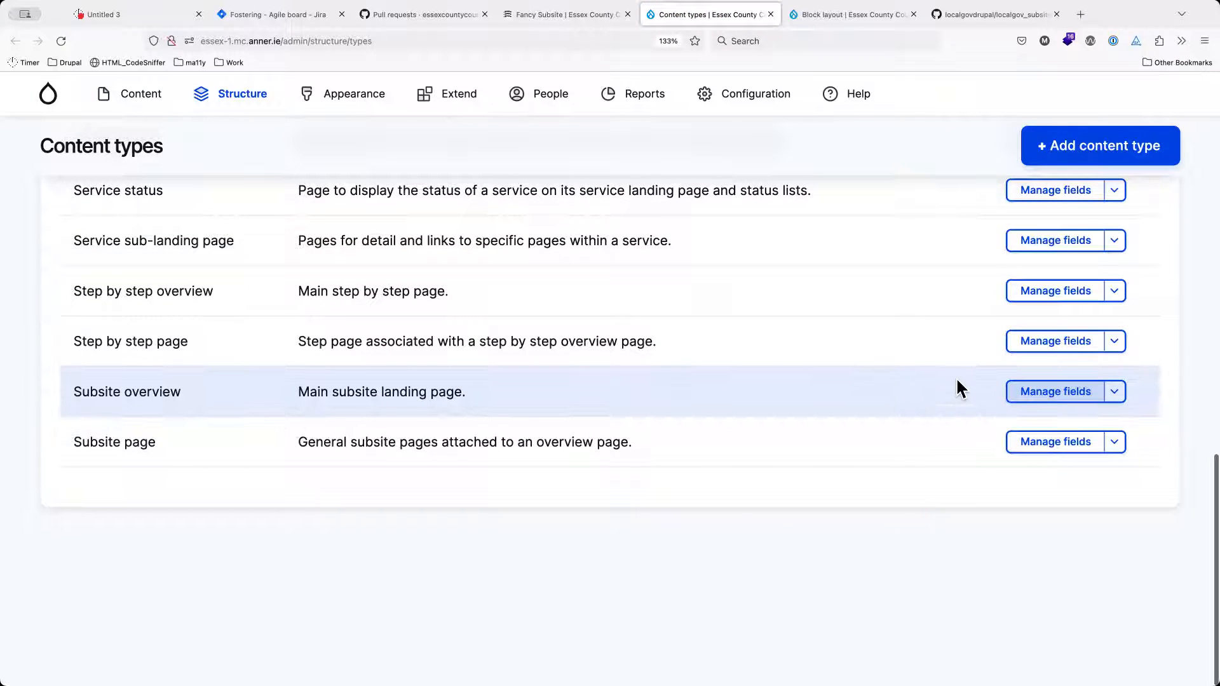
{"action": "left_click", "coordinate": [1030, 392]}
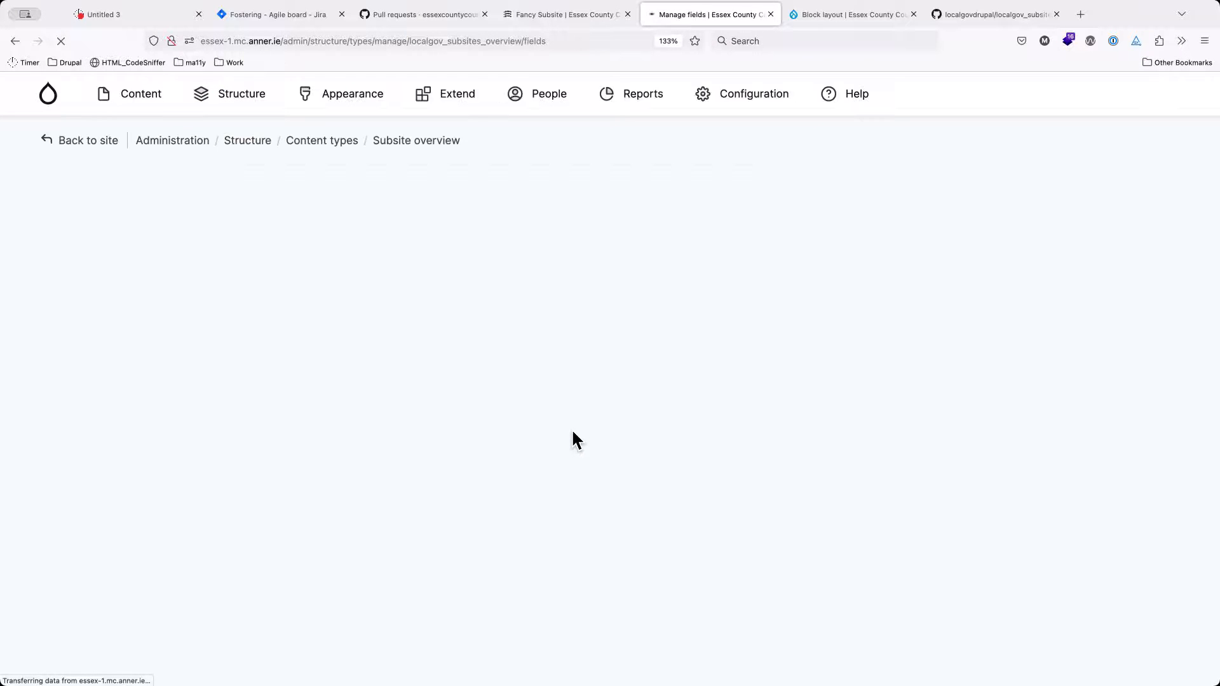
Bring up the field settings of the Visual theme field with its list of allowed values.
{"action": "scroll", "coordinate": [571, 428], "scroll_direction": "down", "scroll_amount": 5}
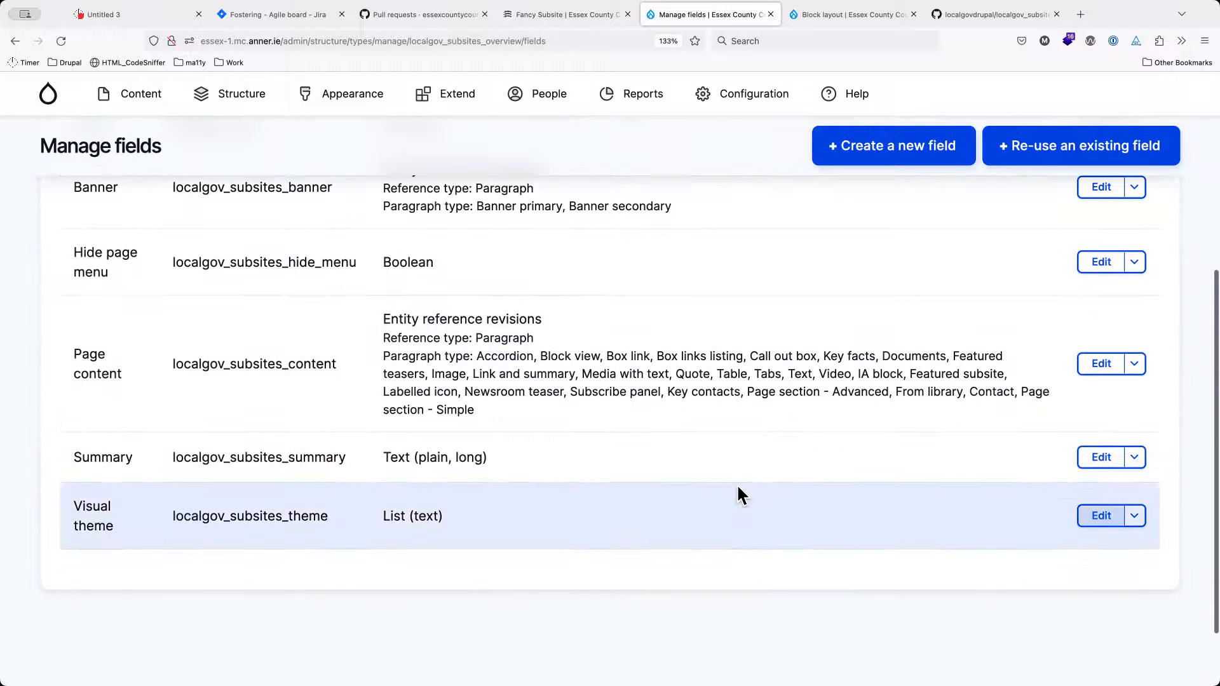
{"action": "left_click", "coordinate": [1100, 516]}
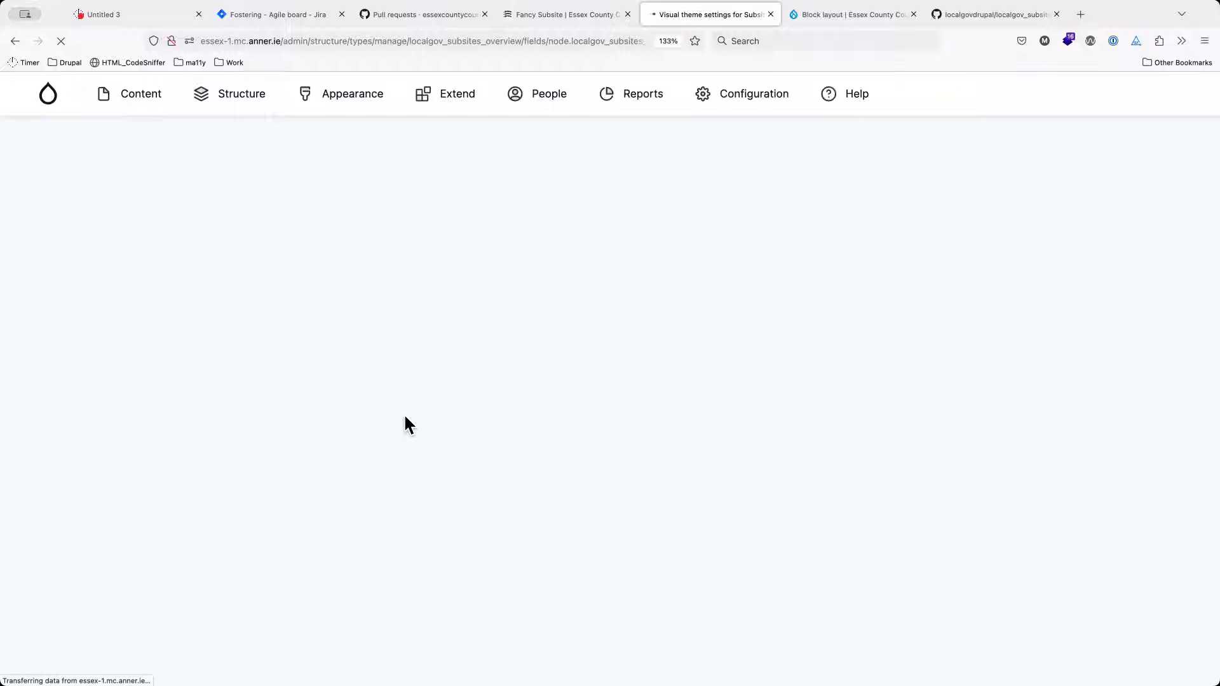
{"action": "scroll", "coordinate": [225, 480], "scroll_direction": "down", "scroll_amount": 6}
{"action": "scroll", "coordinate": [227, 482], "scroll_direction": "down", "scroll_amount": 2}
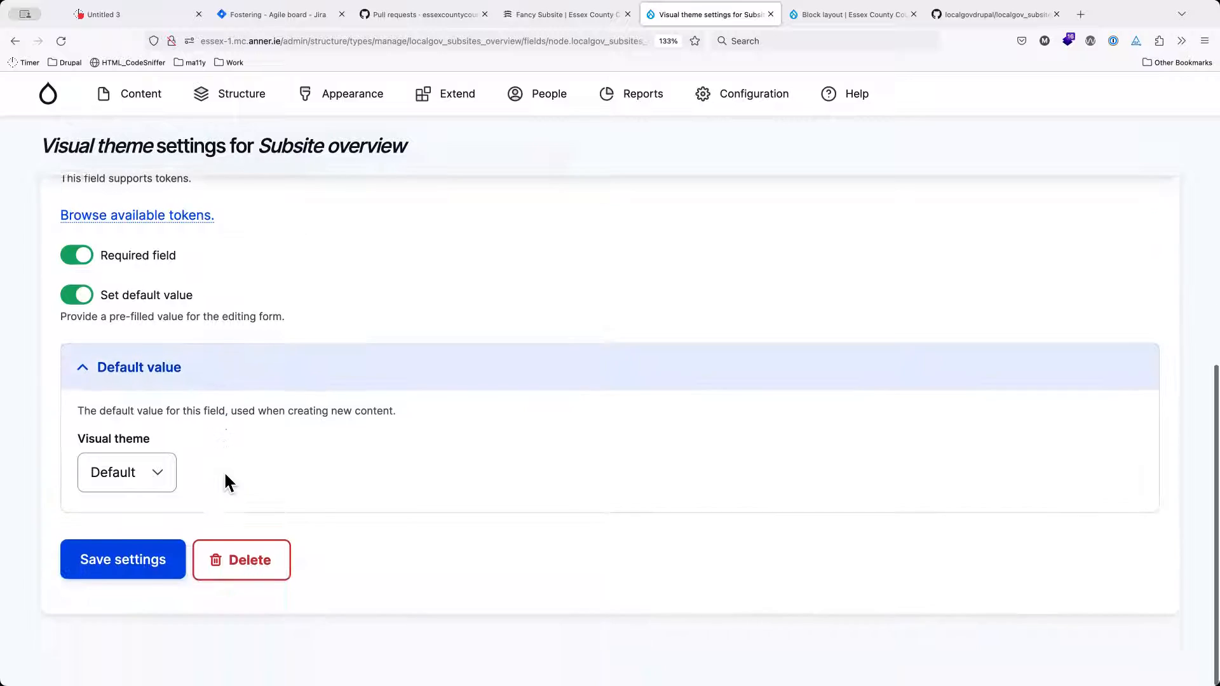
{"action": "scroll", "coordinate": [226, 482], "scroll_direction": "up", "scroll_amount": 8}
{"action": "left_click", "coordinate": [164, 254]}
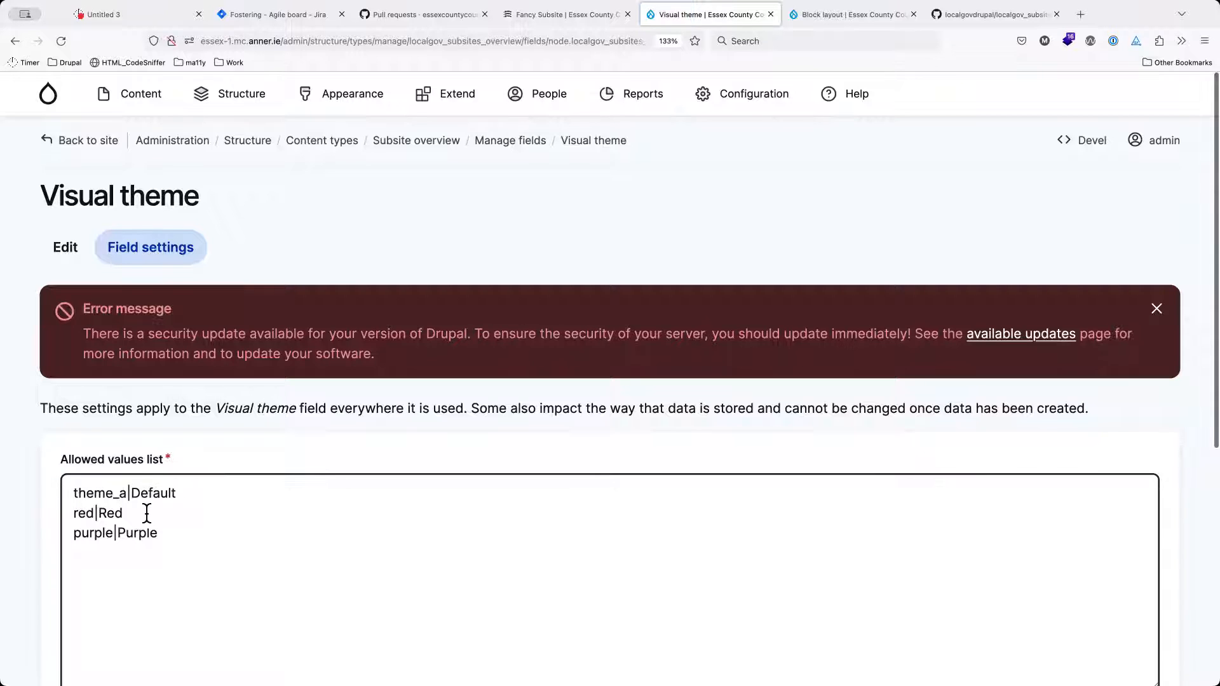
Add theme_b|yellow and theme_c|green below theme_a|Default in the Visual theme allowed values list.
{"action": "left_click", "coordinate": [97, 514]}
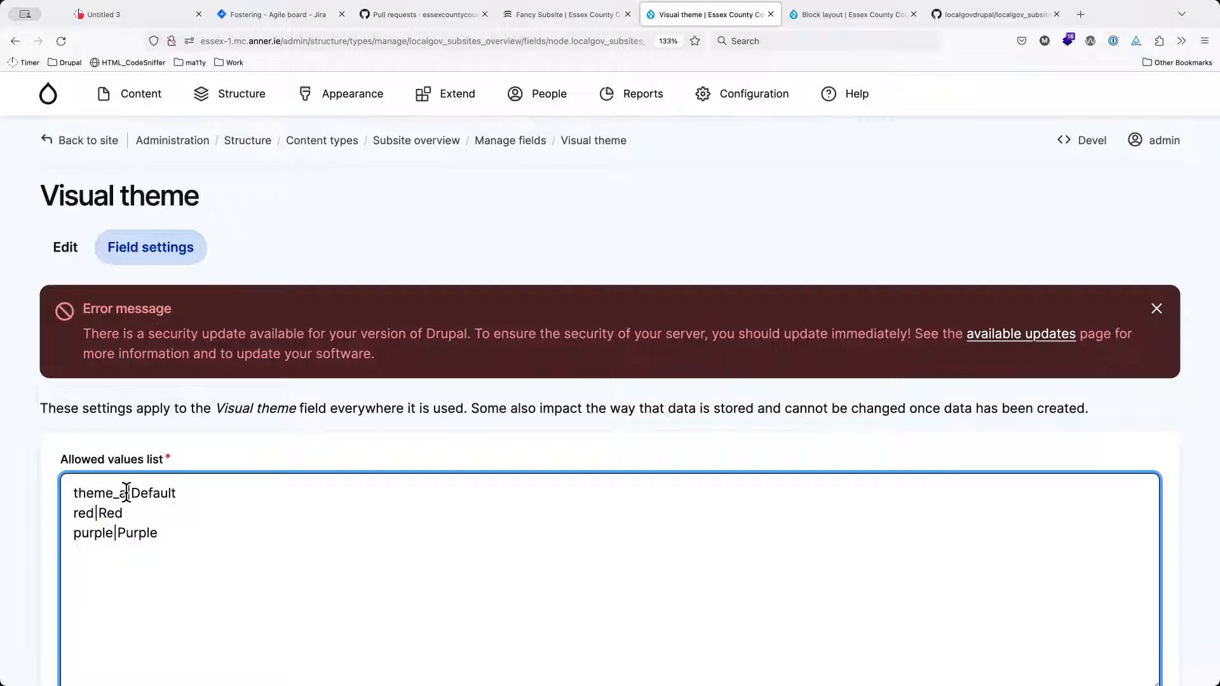
{"action": "left_click_drag", "start_coordinate": [126, 493], "coordinate": [52, 493]}
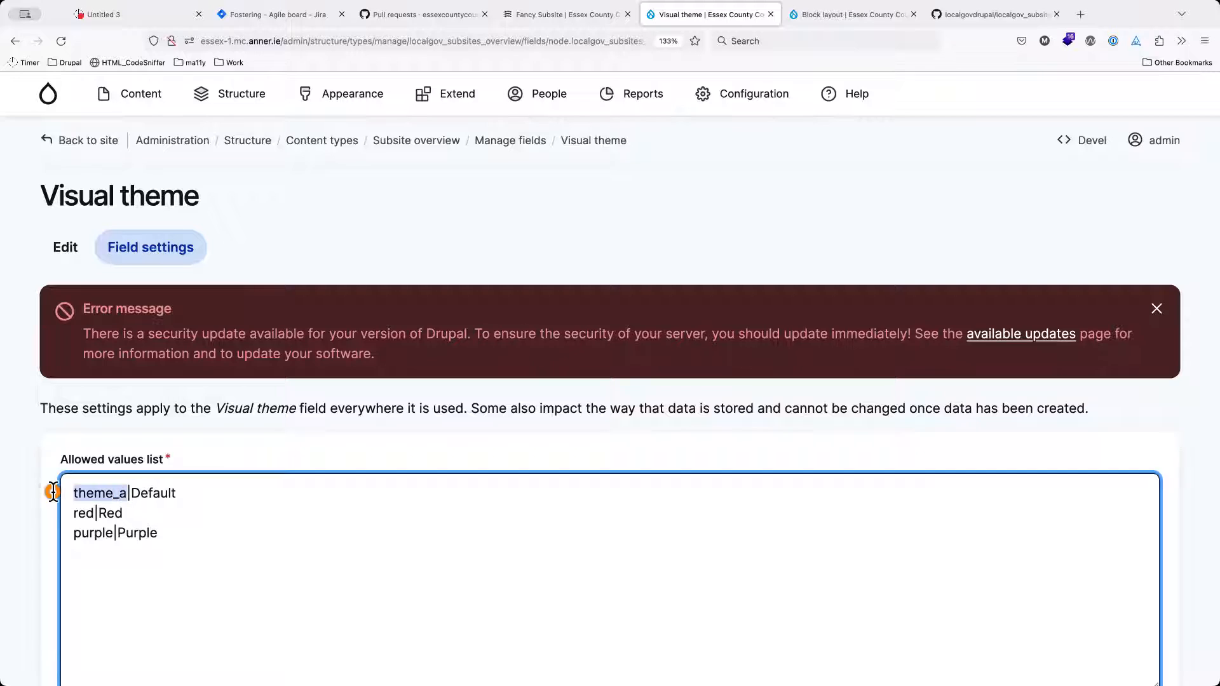
{"action": "left_click", "coordinate": [180, 494]}
{"action": "key", "text": "Return"}
{"action": "type", "text": "theme_b|"}
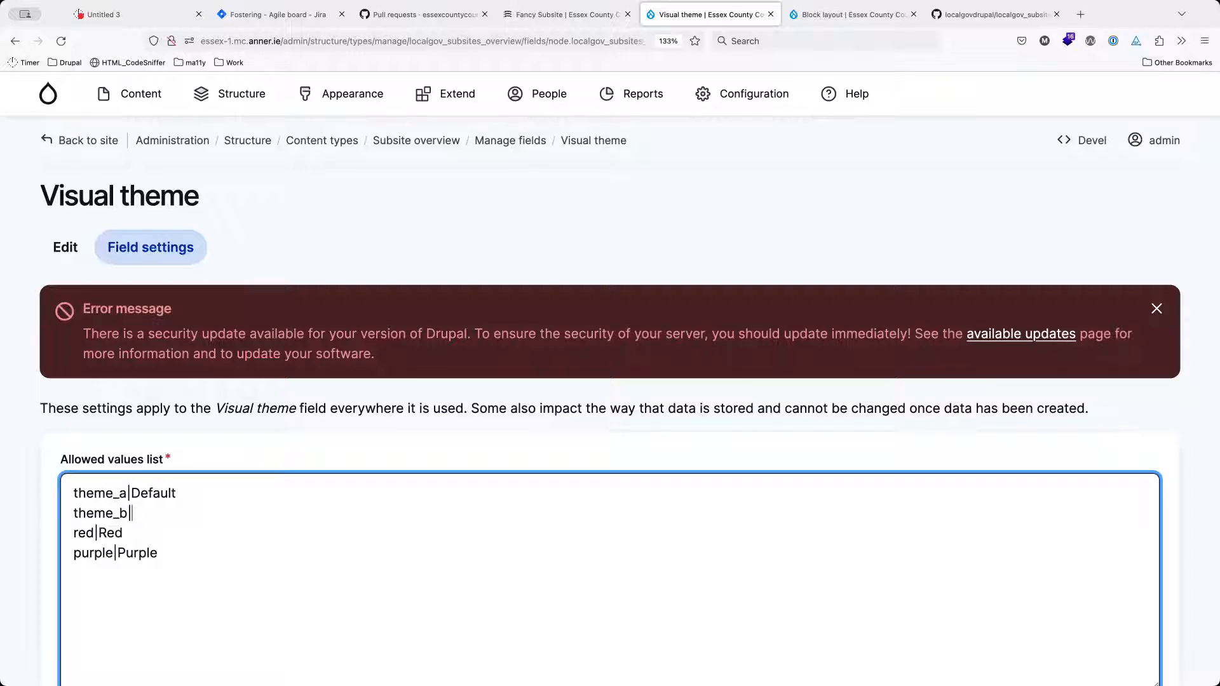
{"action": "type", "text": "yellow"}
{"action": "key", "text": "Return"}
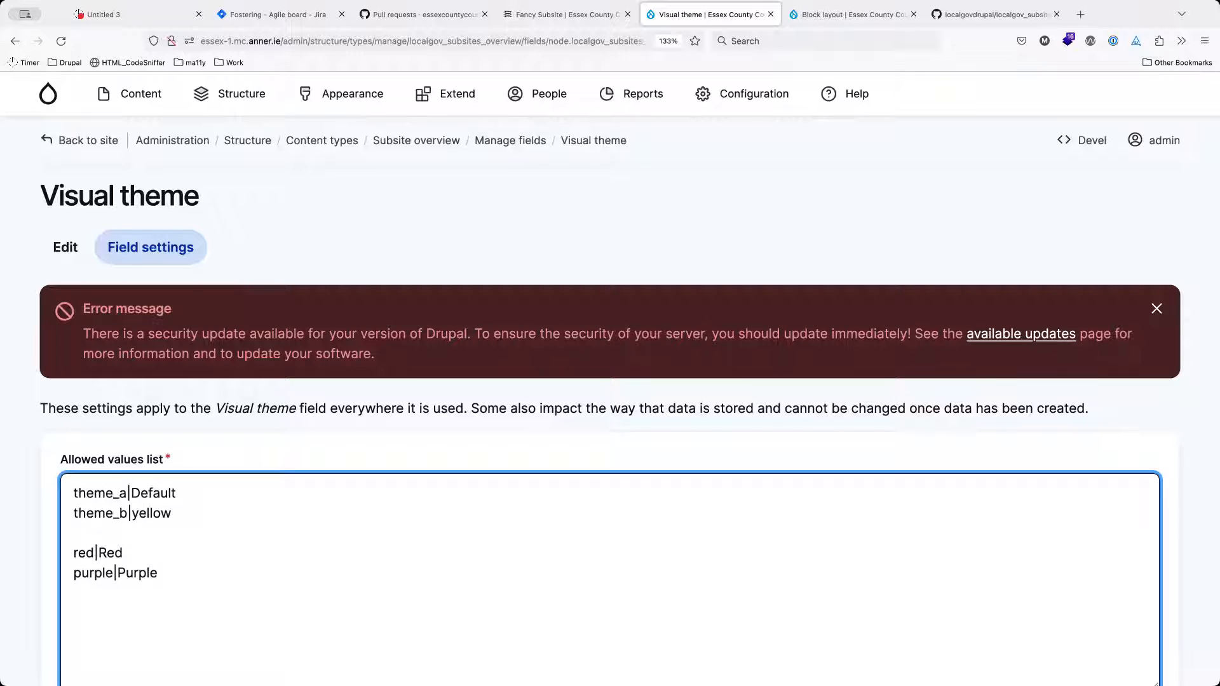
{"action": "type", "text": "theme_c|green"}
Try changing the label of the red allowed value to Gold and undo the change.
{"action": "left_click", "coordinate": [120, 514]}
{"action": "left_click", "coordinate": [74, 554]}
{"action": "left_click", "coordinate": [93, 553]}
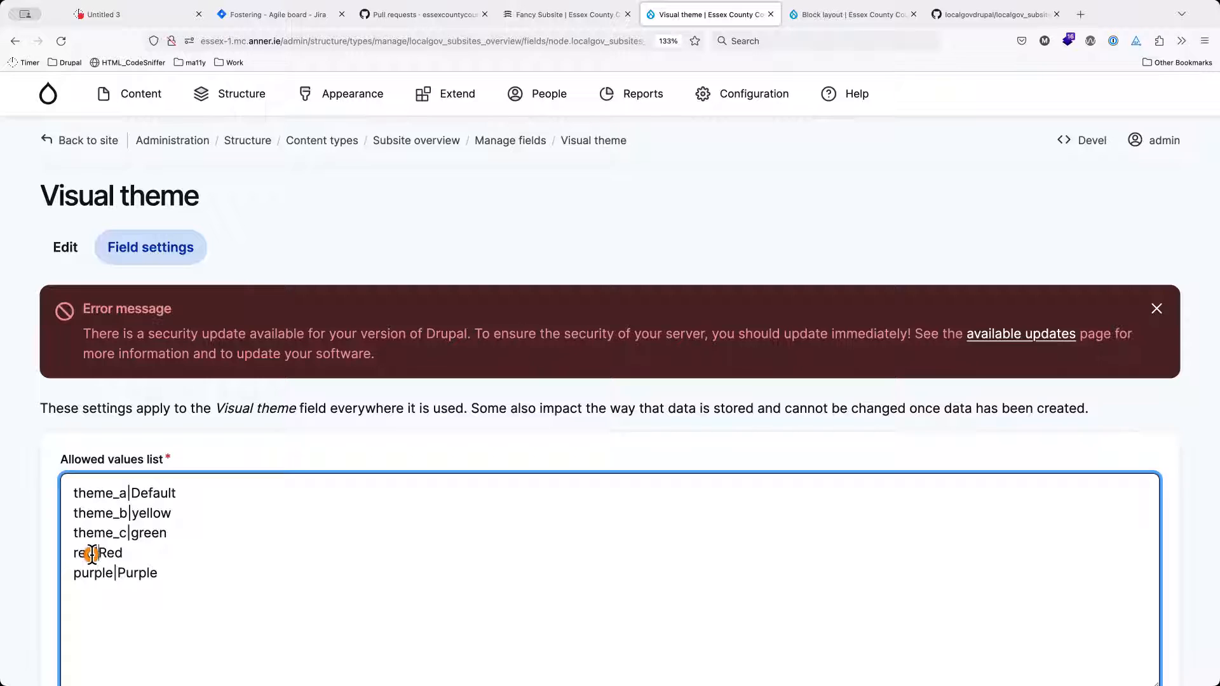
{"action": "left_click", "coordinate": [103, 554]}
{"action": "double_click", "coordinate": [102, 554]}
{"action": "type", "text": "Gold"}
{"action": "key", "text": "super+z"}
{"action": "key", "text": "super+z"}
{"action": "left_click_drag", "start_coordinate": [127, 495], "coordinate": [54, 494]}
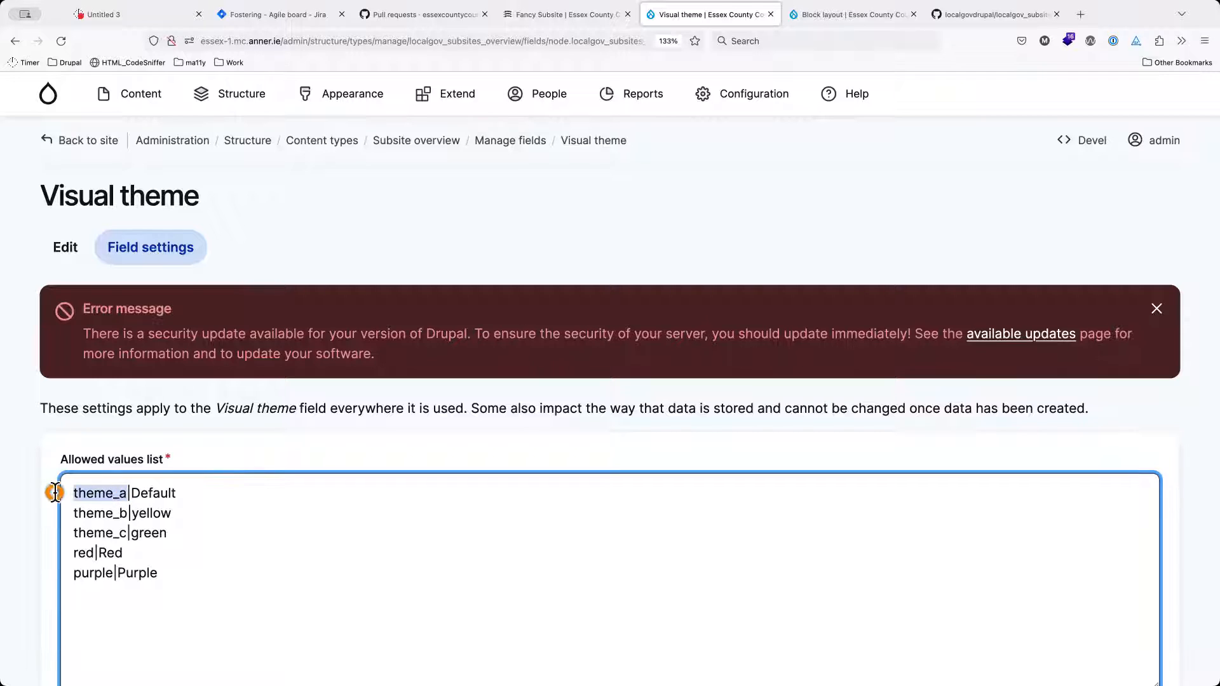
{"action": "left_click", "coordinate": [133, 495]}
{"action": "left_click", "coordinate": [185, 492]}
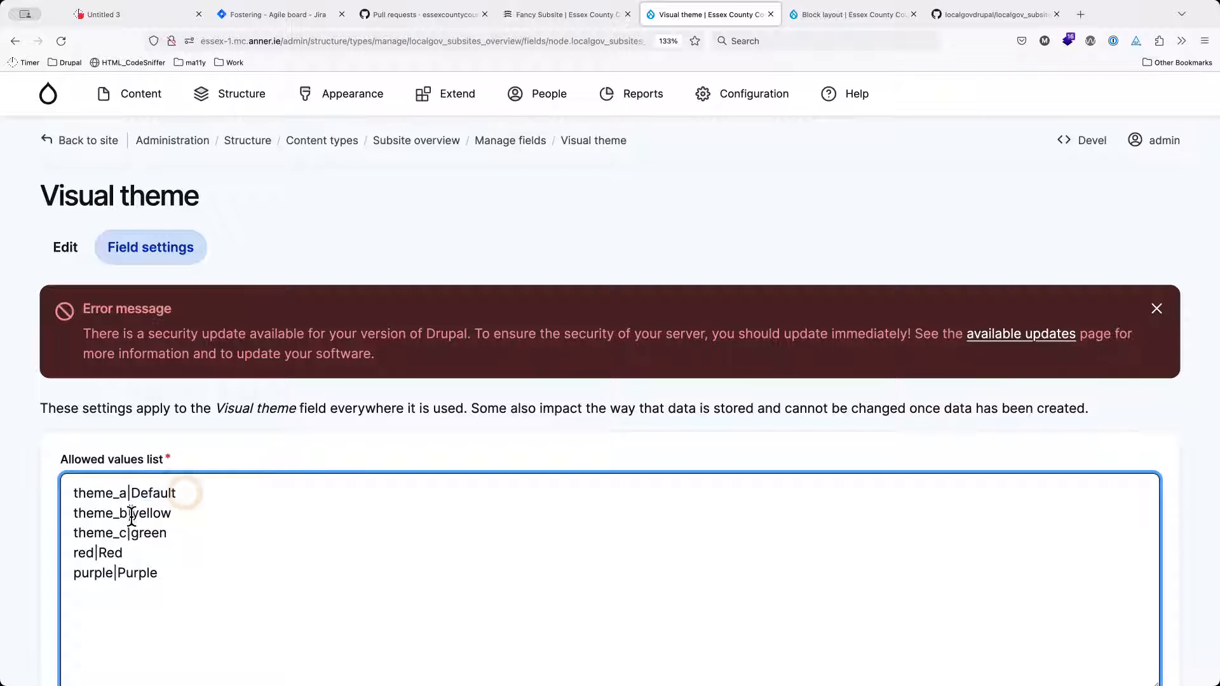
{"action": "left_click_drag", "start_coordinate": [132, 514], "coordinate": [175, 513]}
{"action": "left_click", "coordinate": [175, 514]}
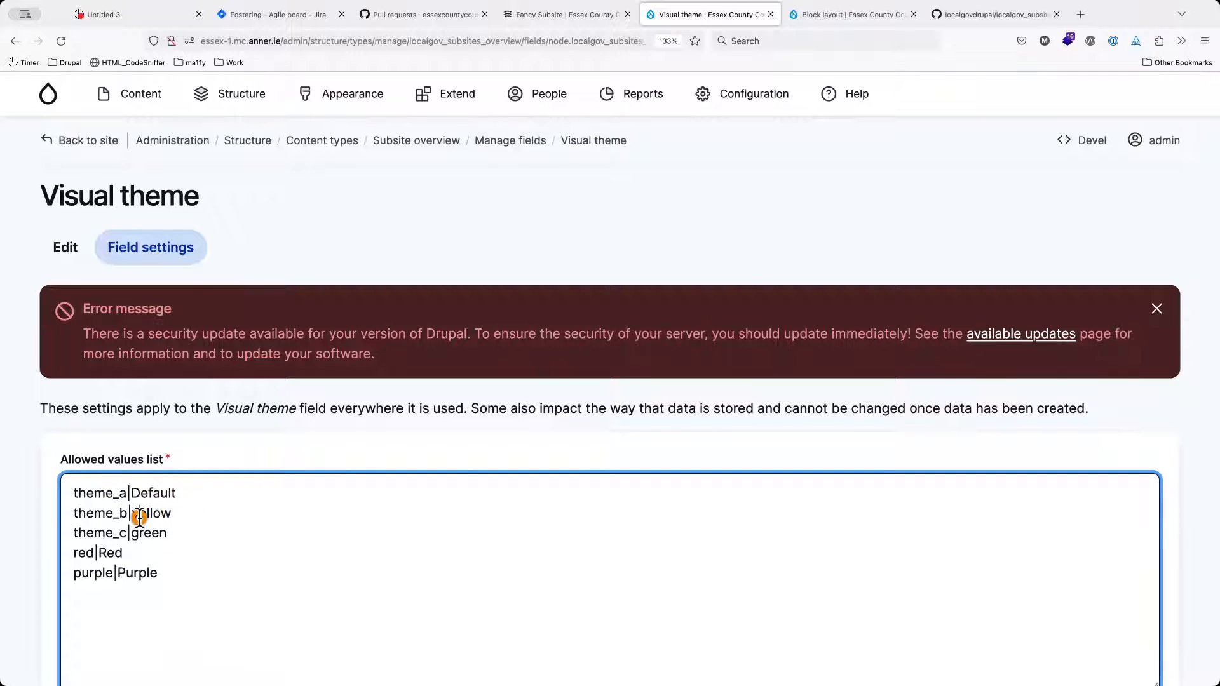
Edit the start of the yellow label in the theme_b line and save the Visual theme field settings.
{"action": "left_click", "coordinate": [139, 513]}
{"action": "key", "text": "BackSpace"}
{"action": "key", "text": "BackSpace"}
{"action": "scroll", "coordinate": [274, 515], "scroll_direction": "down", "scroll_amount": 5}
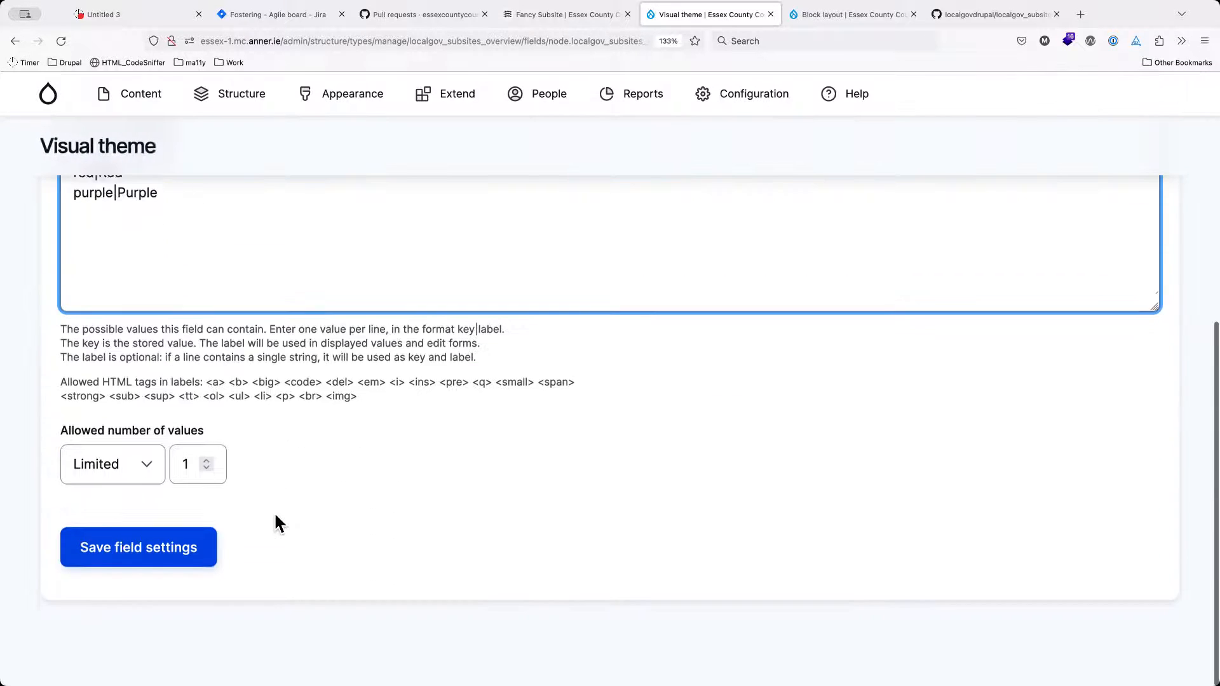
{"action": "left_click", "coordinate": [110, 566]}
{"action": "scroll", "coordinate": [281, 471], "scroll_direction": "up", "scroll_amount": 6}
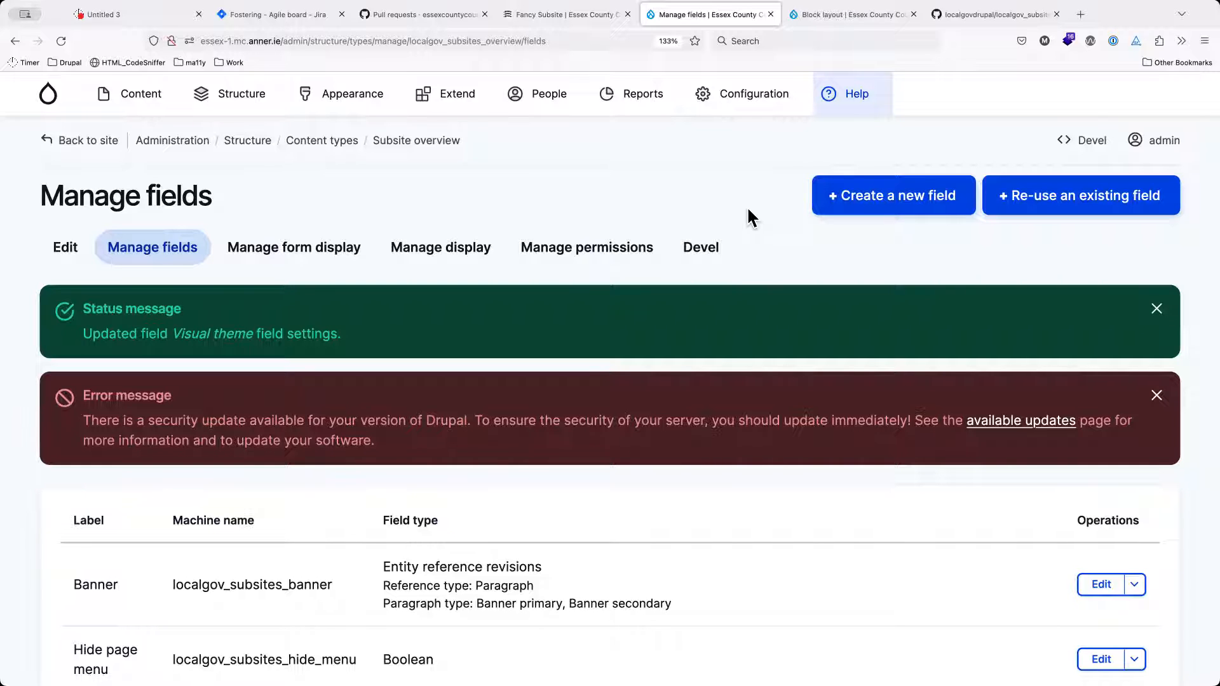
Check the Fancy Subsite page and locate the Main navigation block in the Breadcrumb region of the Essex theme's block layout.
{"action": "left_click", "coordinate": [833, 14]}
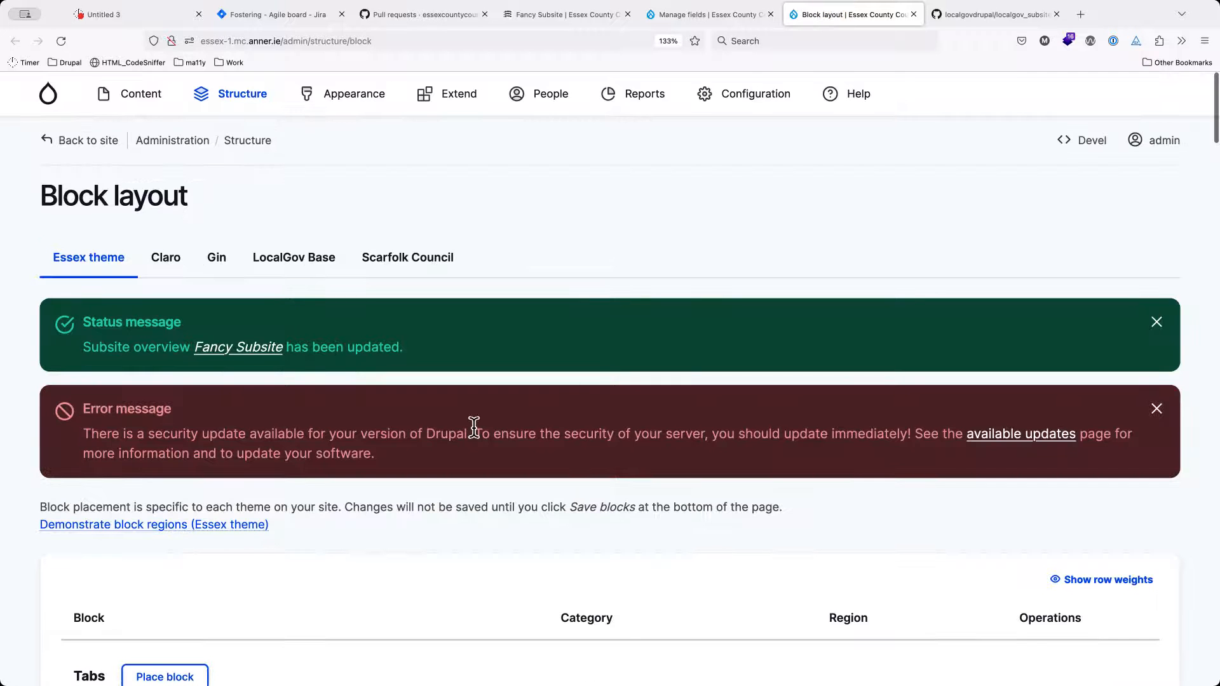
{"action": "left_click", "coordinate": [547, 15]}
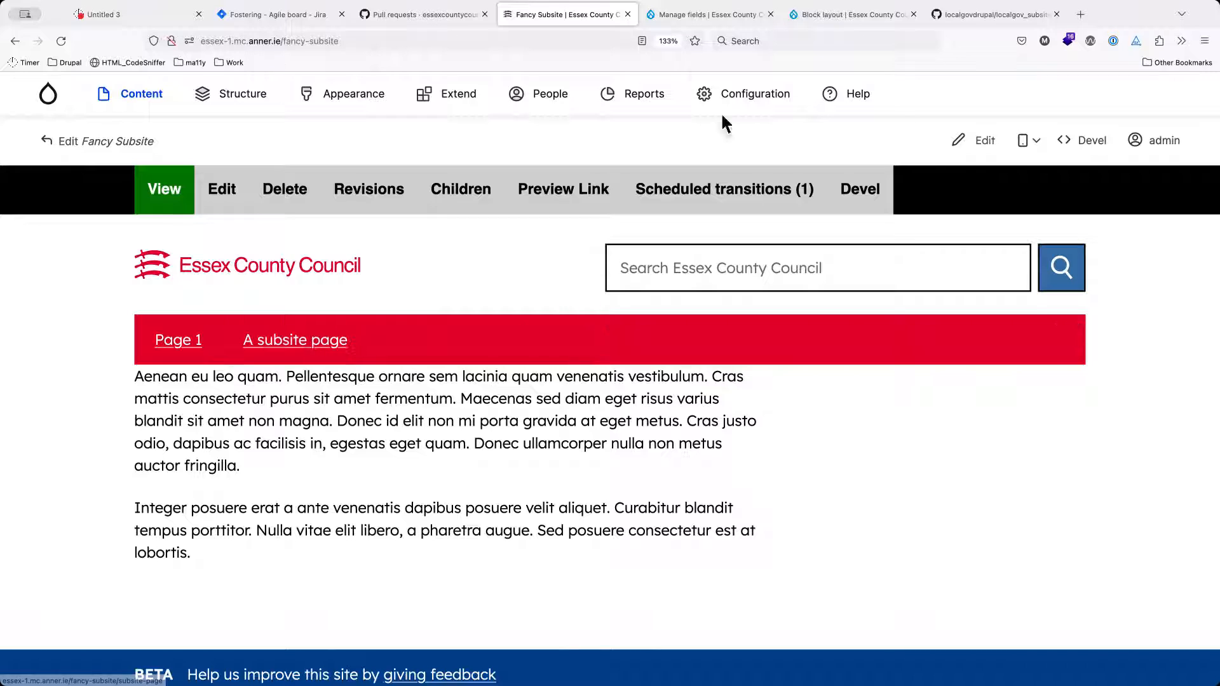
{"action": "left_click", "coordinate": [848, 16]}
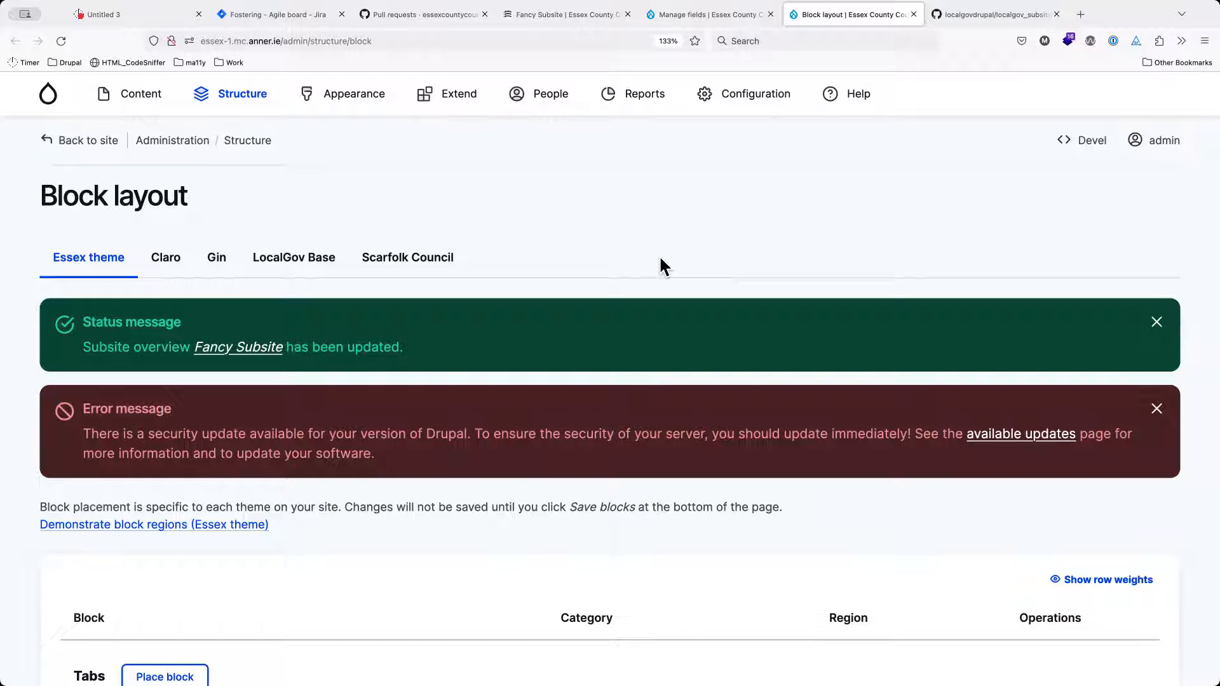
{"action": "scroll", "coordinate": [431, 426], "scroll_direction": "down", "scroll_amount": 20}
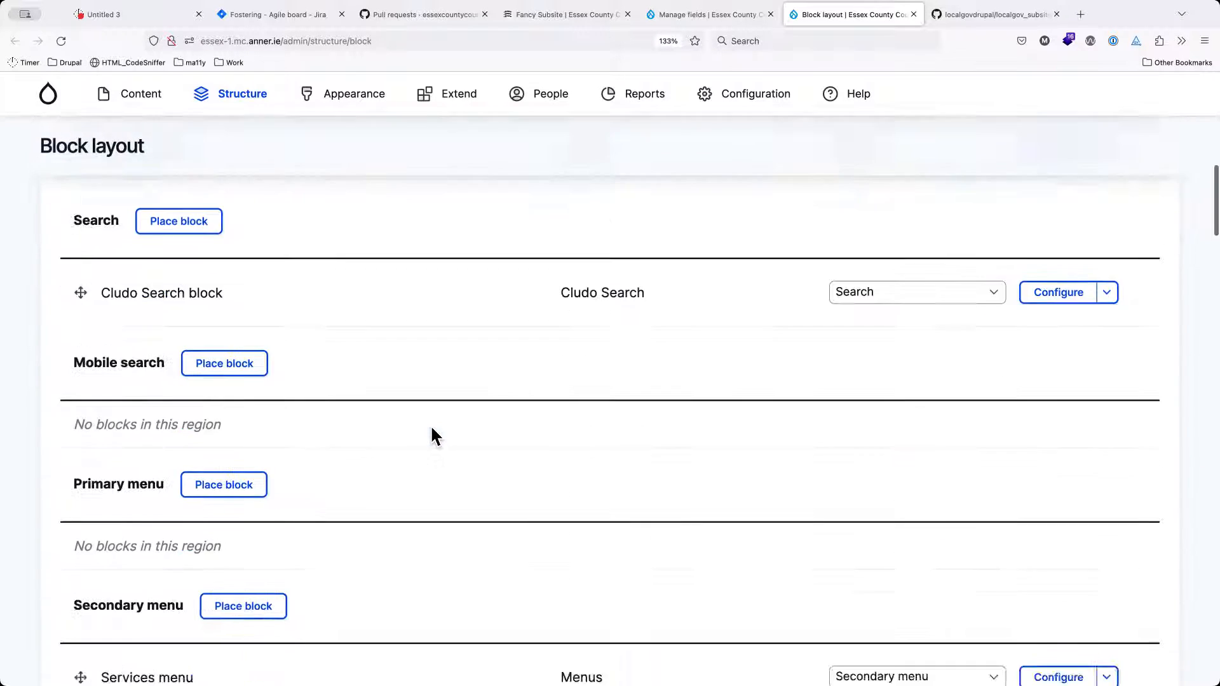
{"action": "scroll", "coordinate": [431, 436], "scroll_direction": "down", "scroll_amount": 5}
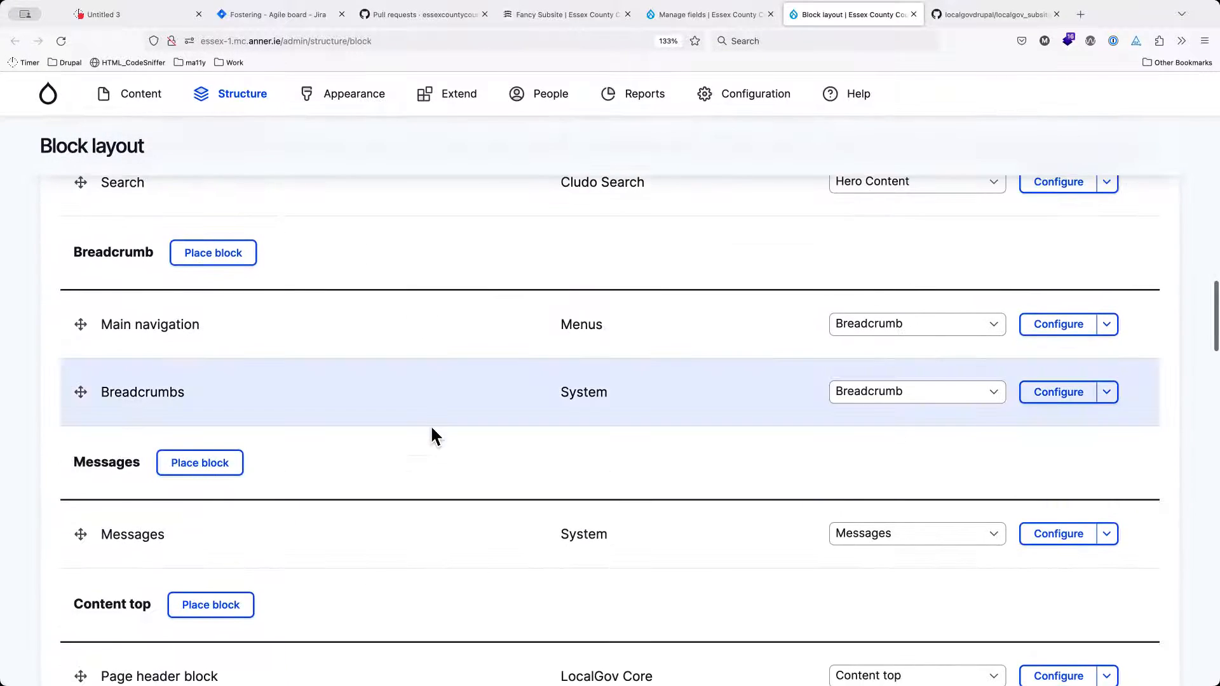
{"action": "left_click_drag", "start_coordinate": [105, 320], "coordinate": [231, 321]}
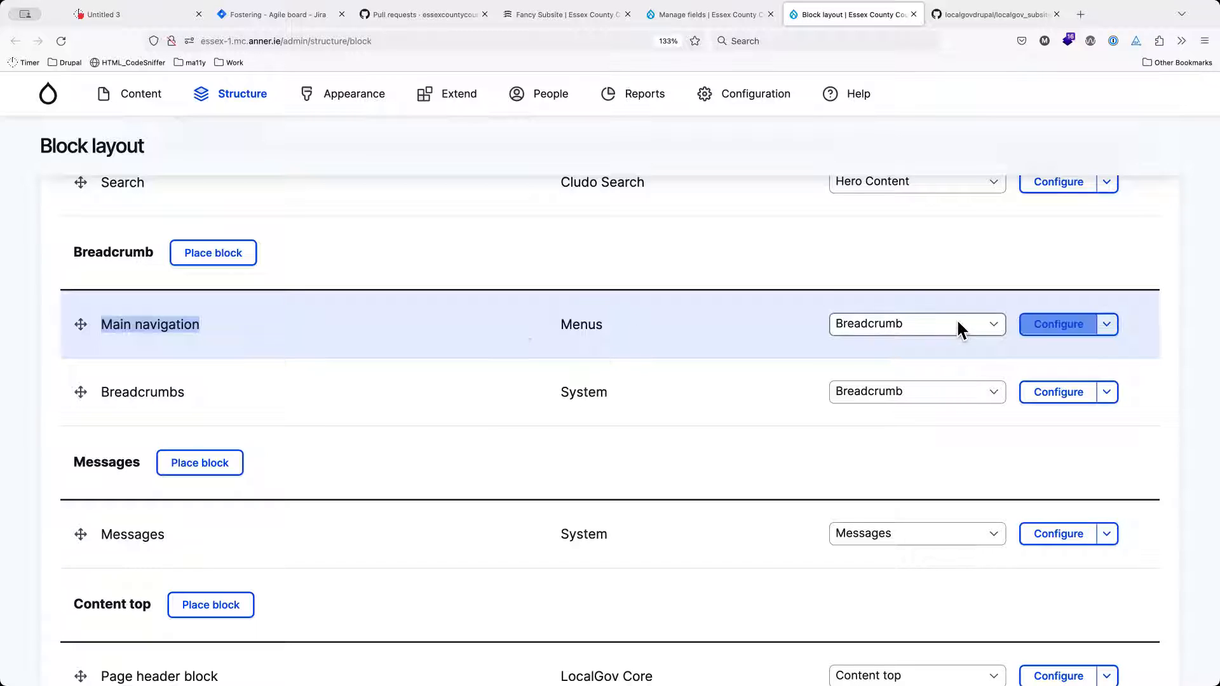
Open the configuration of the Main navigation block and examine its initial visibility level under the menu levels.
{"action": "left_click", "coordinate": [1059, 326]}
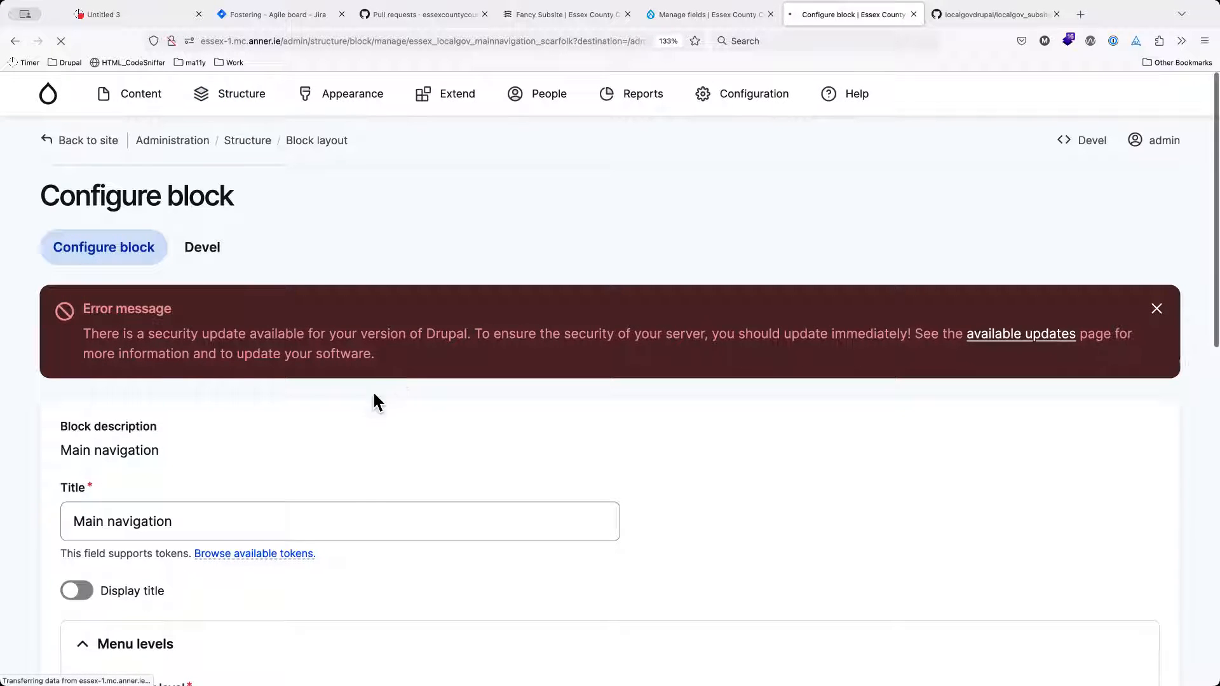
{"action": "scroll", "coordinate": [339, 510], "scroll_direction": "down", "scroll_amount": 5}
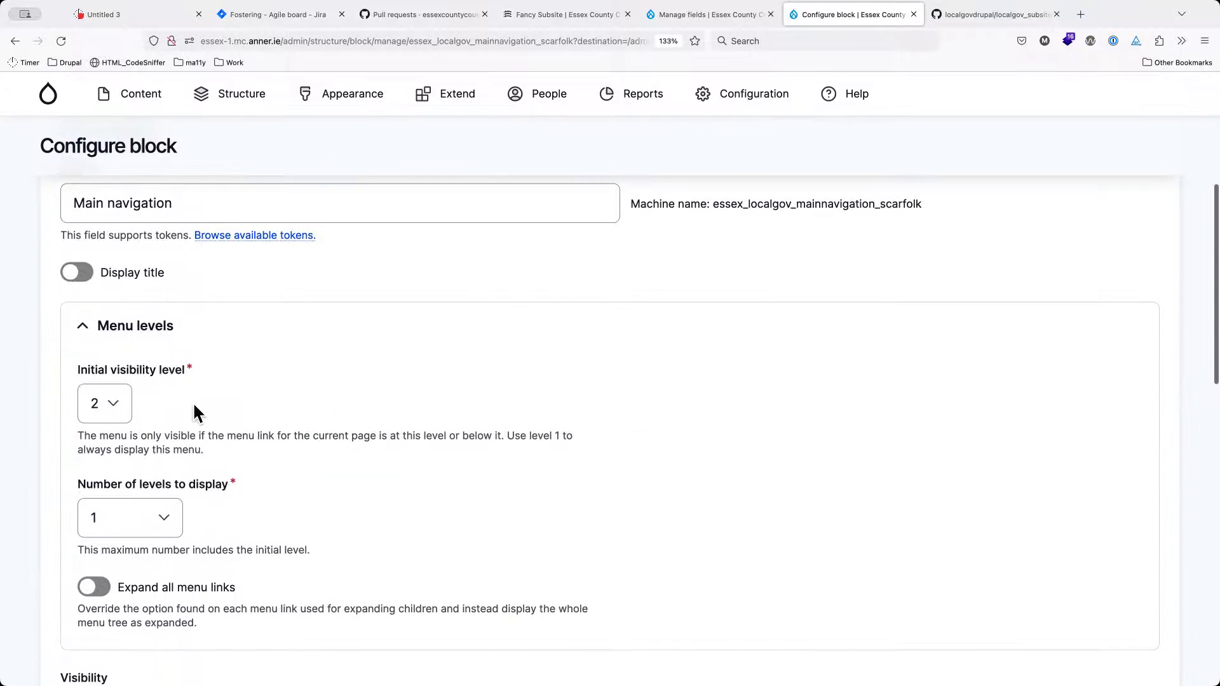
{"action": "left_click_drag", "start_coordinate": [80, 372], "coordinate": [186, 371]}
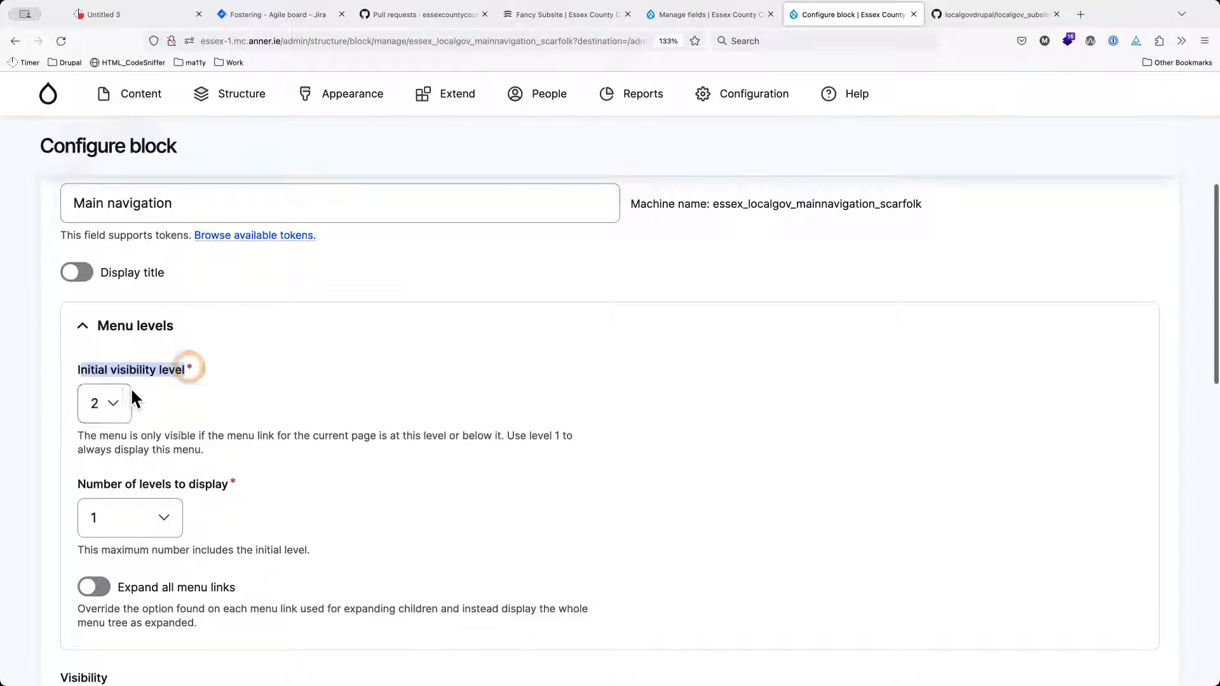
{"action": "left_click", "coordinate": [139, 404]}
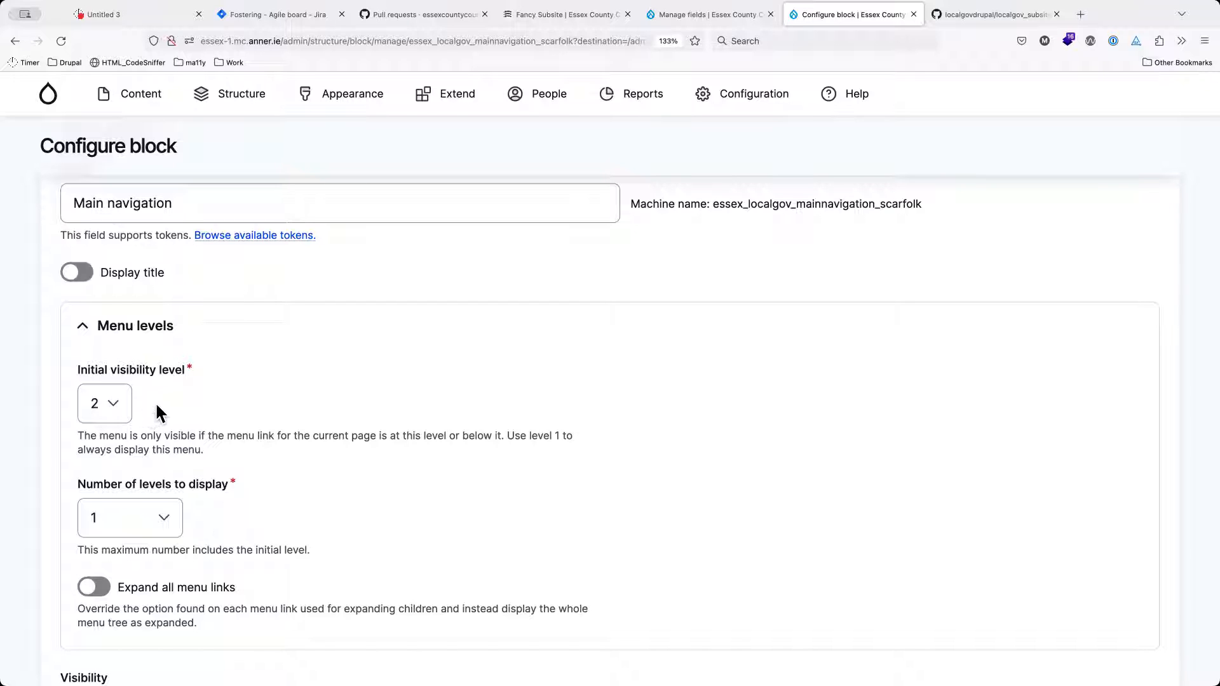
Open the Main navigation menu for editing and look over its list of menu links.
{"action": "mouse_move", "coordinate": [250, 109]}
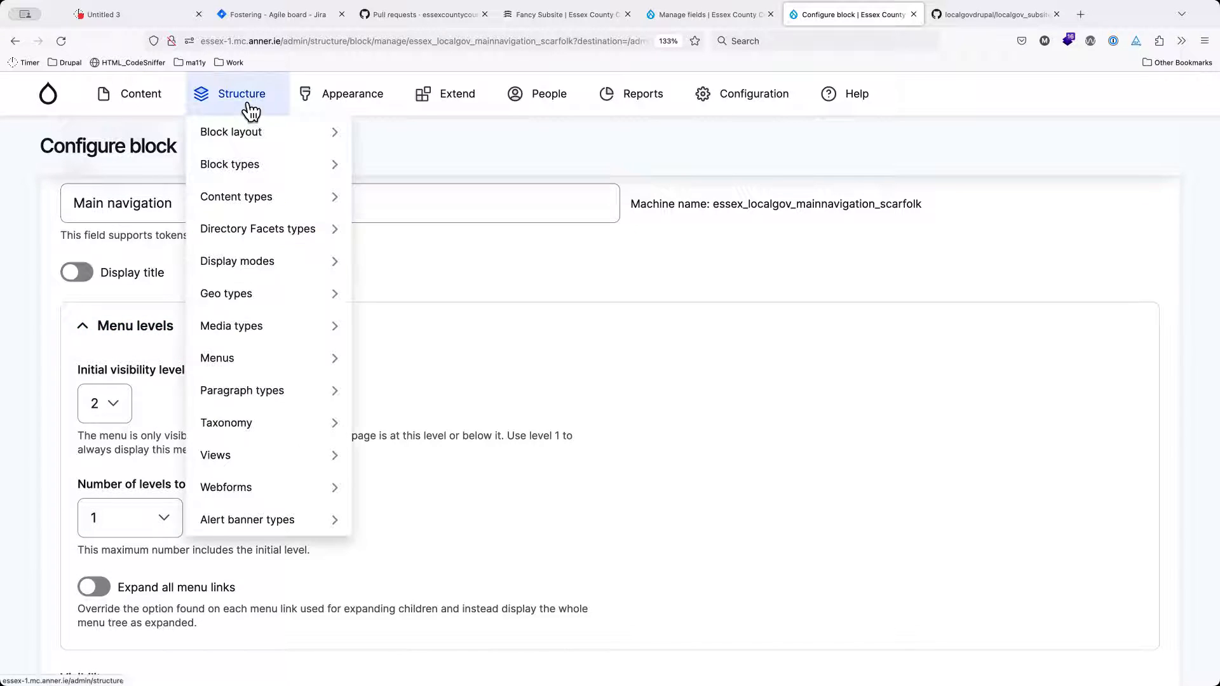
{"action": "mouse_move", "coordinate": [259, 360]}
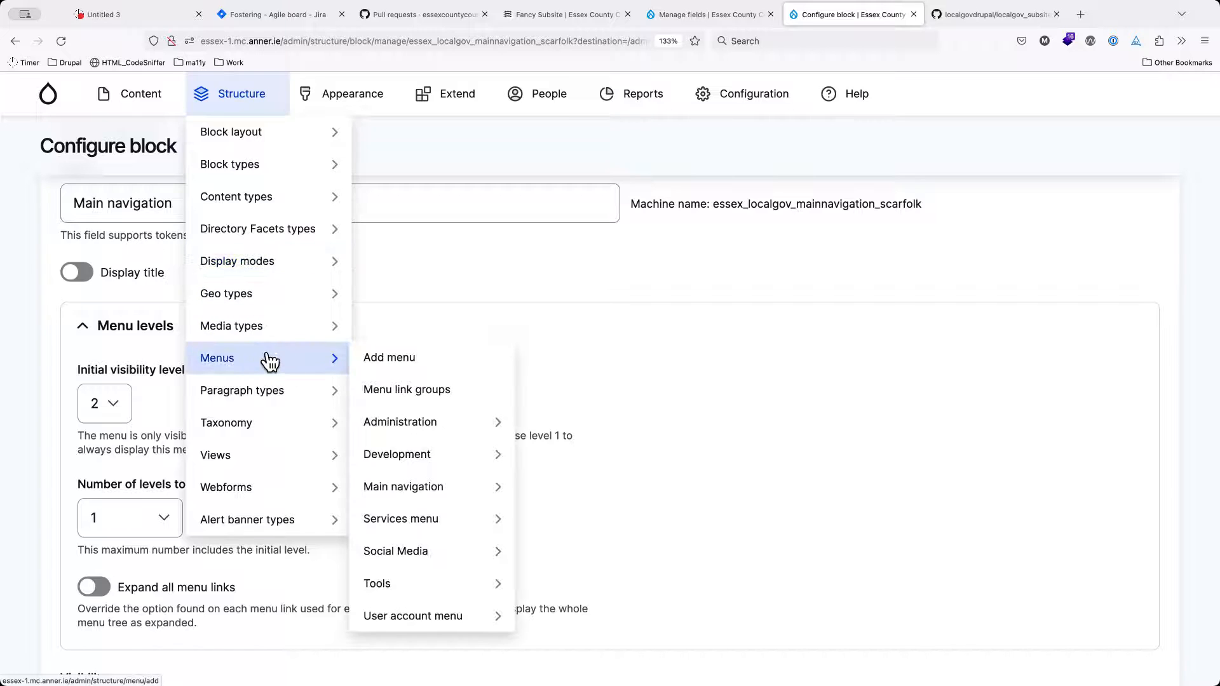
{"action": "left_click", "coordinate": [417, 495]}
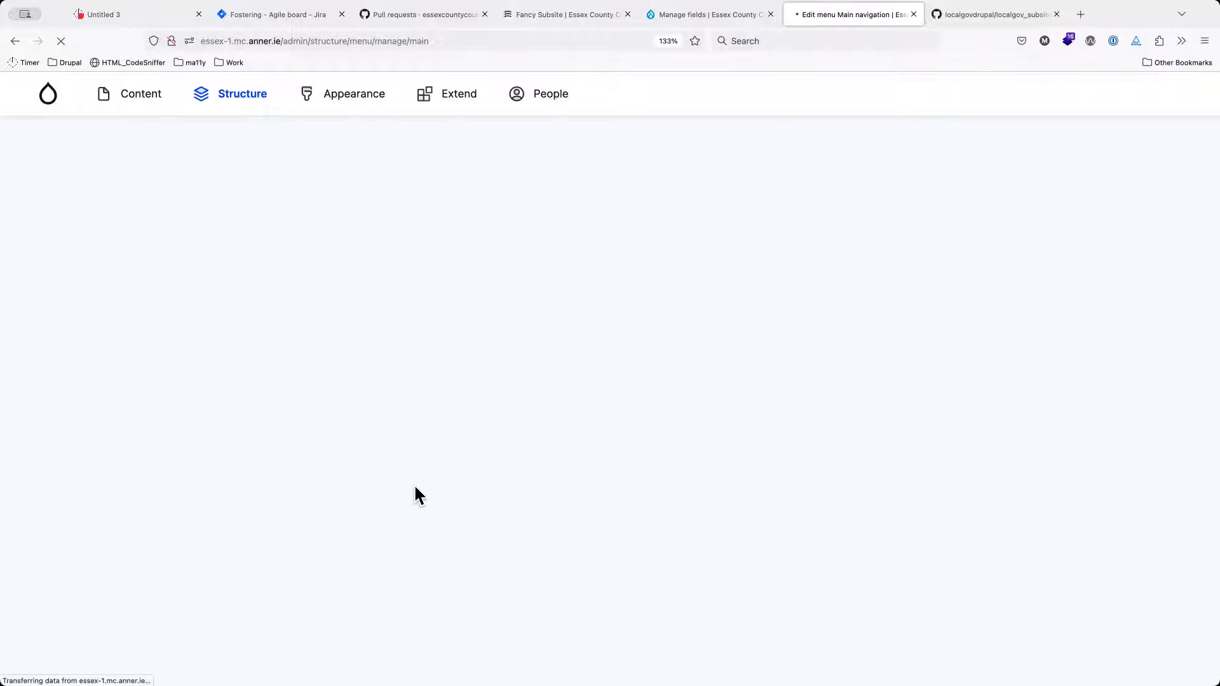
{"action": "scroll", "coordinate": [416, 494], "scroll_direction": "down", "scroll_amount": 6}
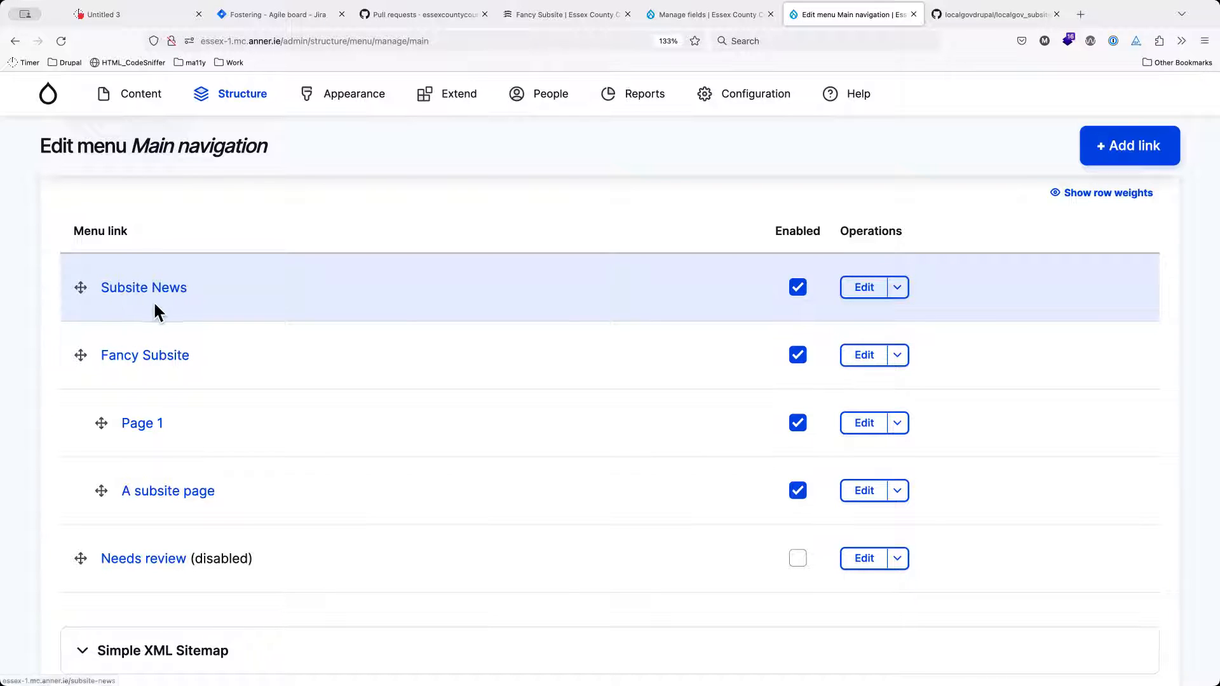
Try nesting Page 1 and A subsite page under Subsite News, and move both back under Fancy Subsite.
{"action": "left_click_drag", "start_coordinate": [100, 421], "coordinate": [117, 330]}
{"action": "left_click_drag", "start_coordinate": [101, 489], "coordinate": [107, 333]}
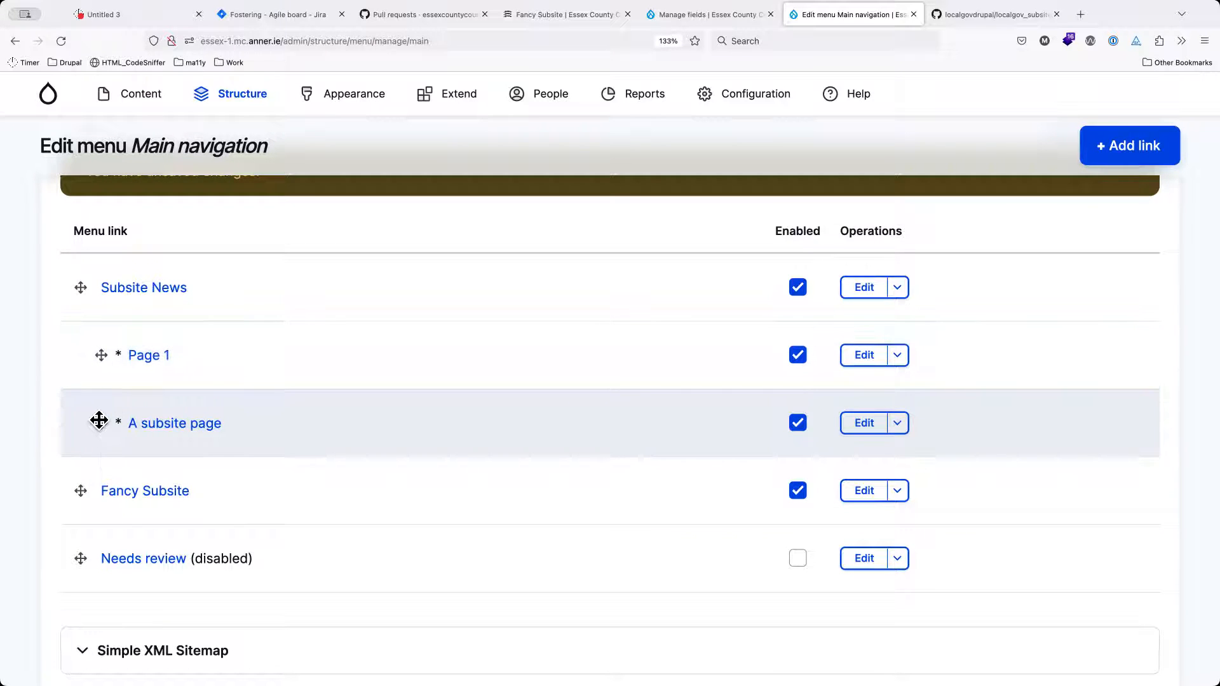
{"action": "left_click_drag", "start_coordinate": [98, 423], "coordinate": [104, 490]}
{"action": "left_click_drag", "start_coordinate": [102, 356], "coordinate": [104, 414]}
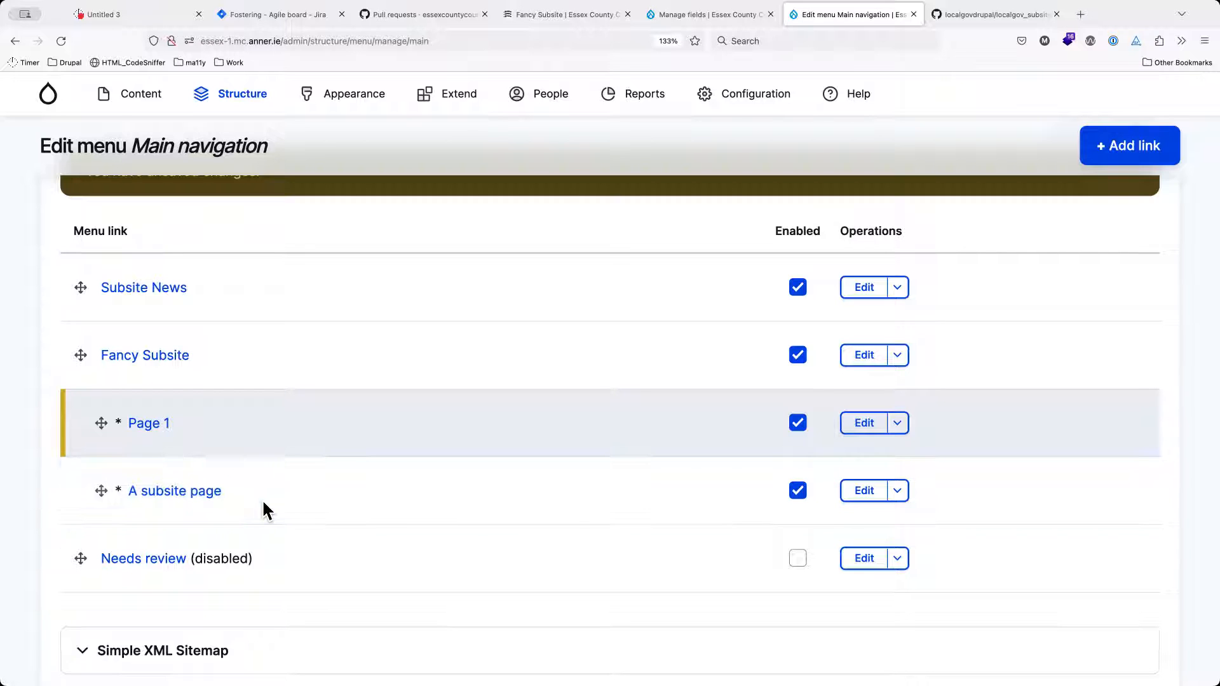
Look over the Main navigation menu's edit page and return to the Main navigation block's configuration without saving the menu.
{"action": "scroll", "coordinate": [463, 553], "scroll_direction": "down", "scroll_amount": 5}
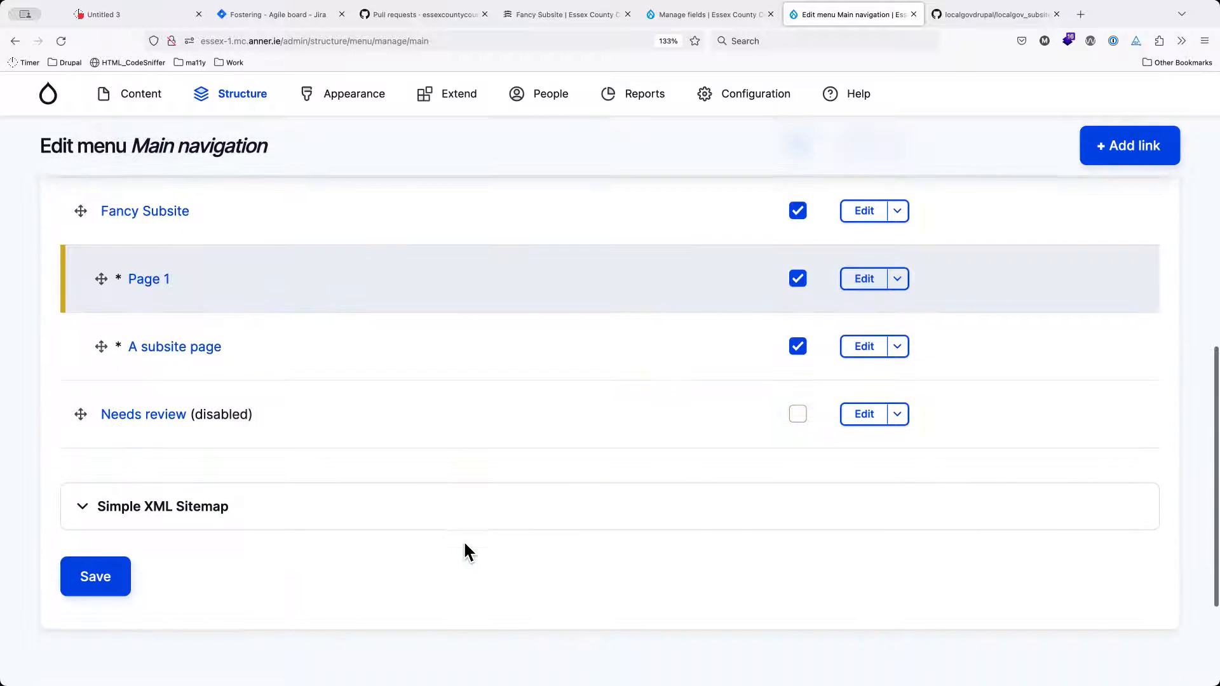
{"action": "scroll", "coordinate": [463, 553], "scroll_direction": "up", "scroll_amount": 3}
{"action": "scroll", "coordinate": [266, 379], "scroll_direction": "up", "scroll_amount": 8}
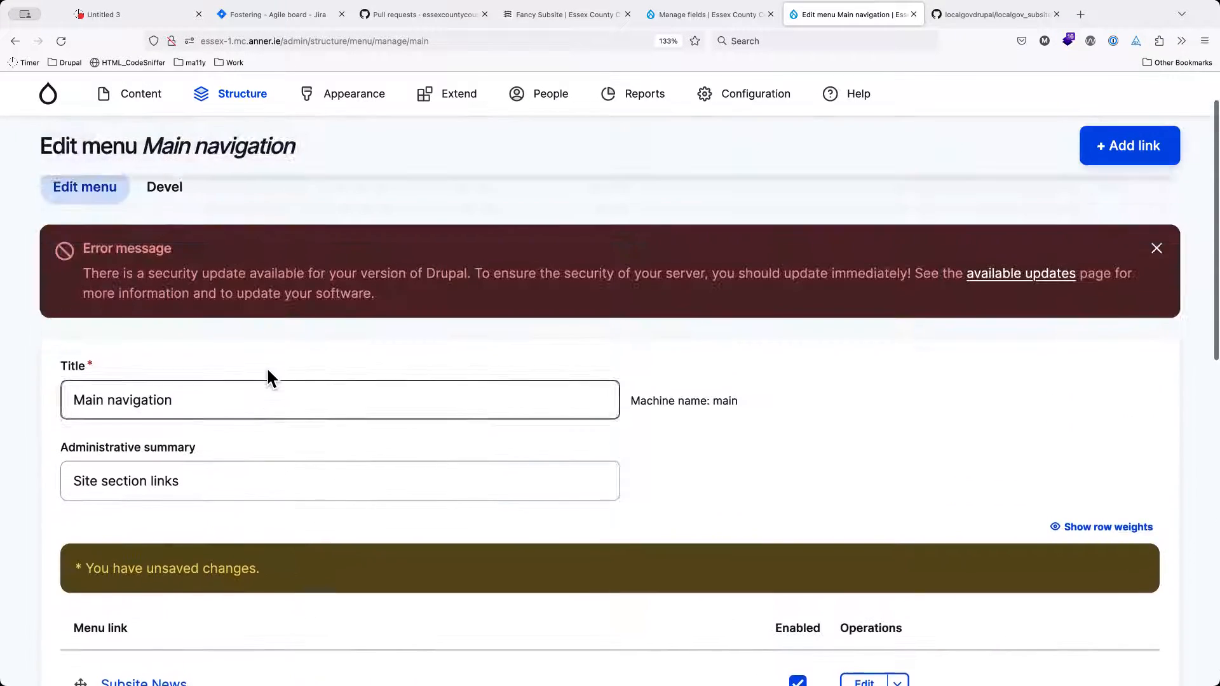
{"action": "scroll", "coordinate": [705, 345], "scroll_direction": "up", "scroll_amount": 1}
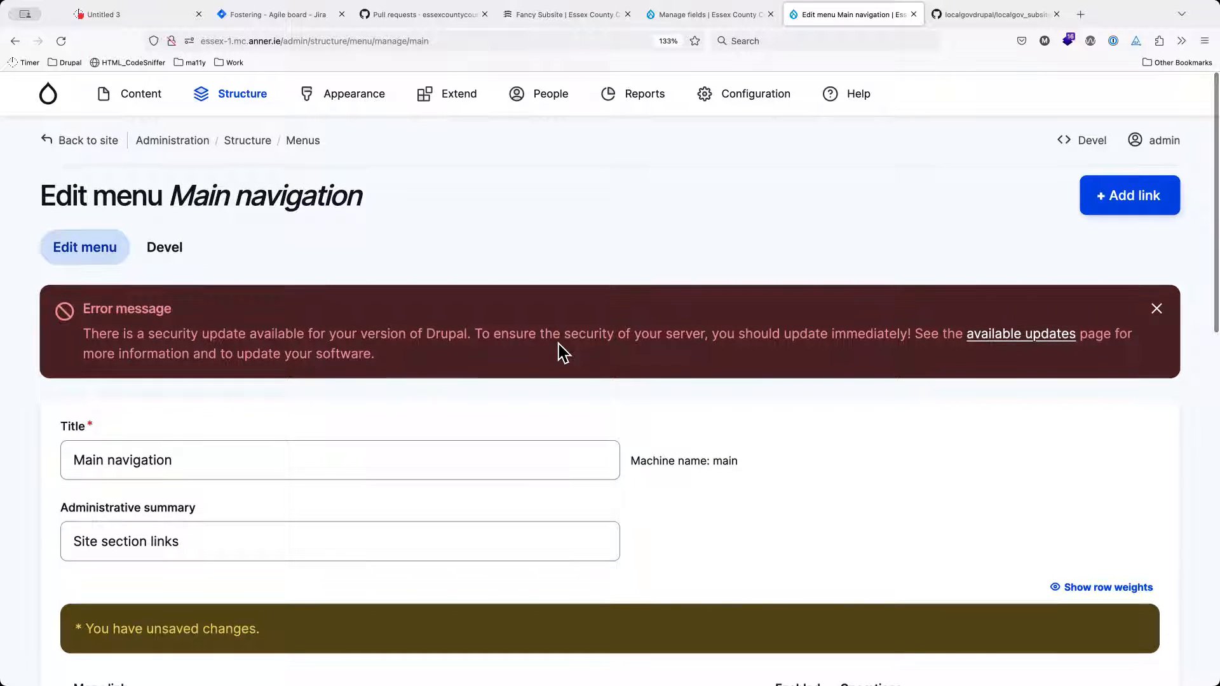
{"action": "scroll", "coordinate": [700, 252], "scroll_direction": "down", "scroll_amount": 1}
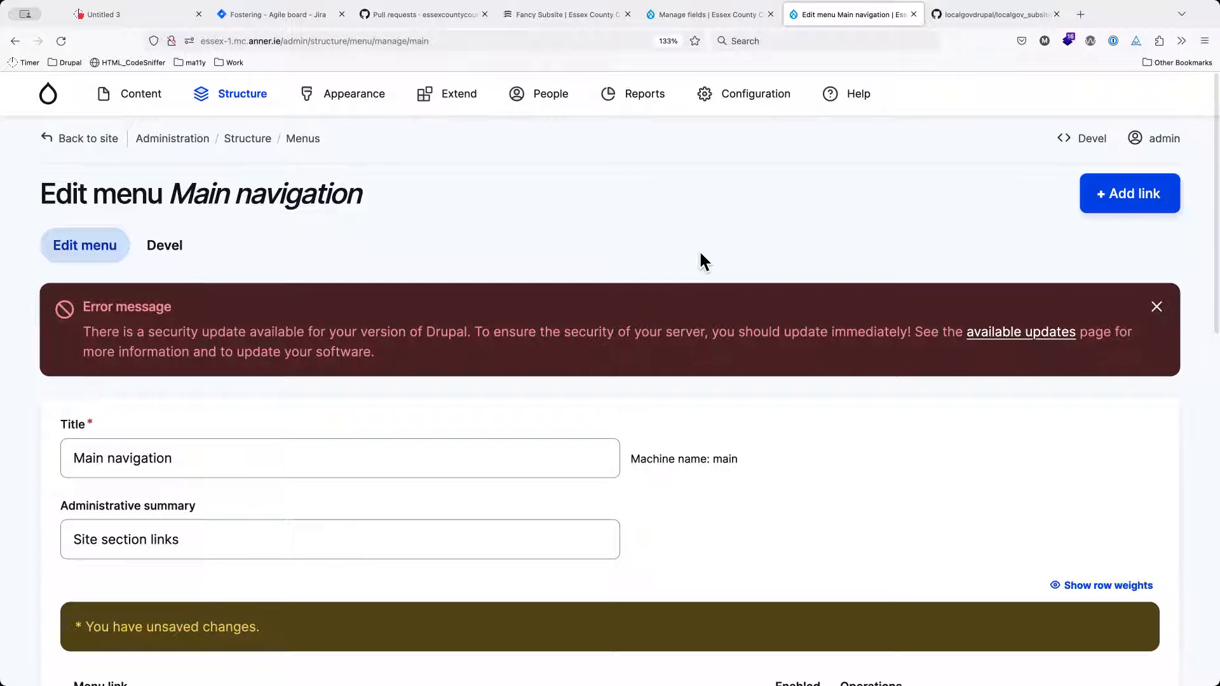
{"action": "scroll", "coordinate": [462, 412], "scroll_direction": "down", "scroll_amount": 3}
{"action": "scroll", "coordinate": [462, 412], "scroll_direction": "left", "scroll_amount": 5}
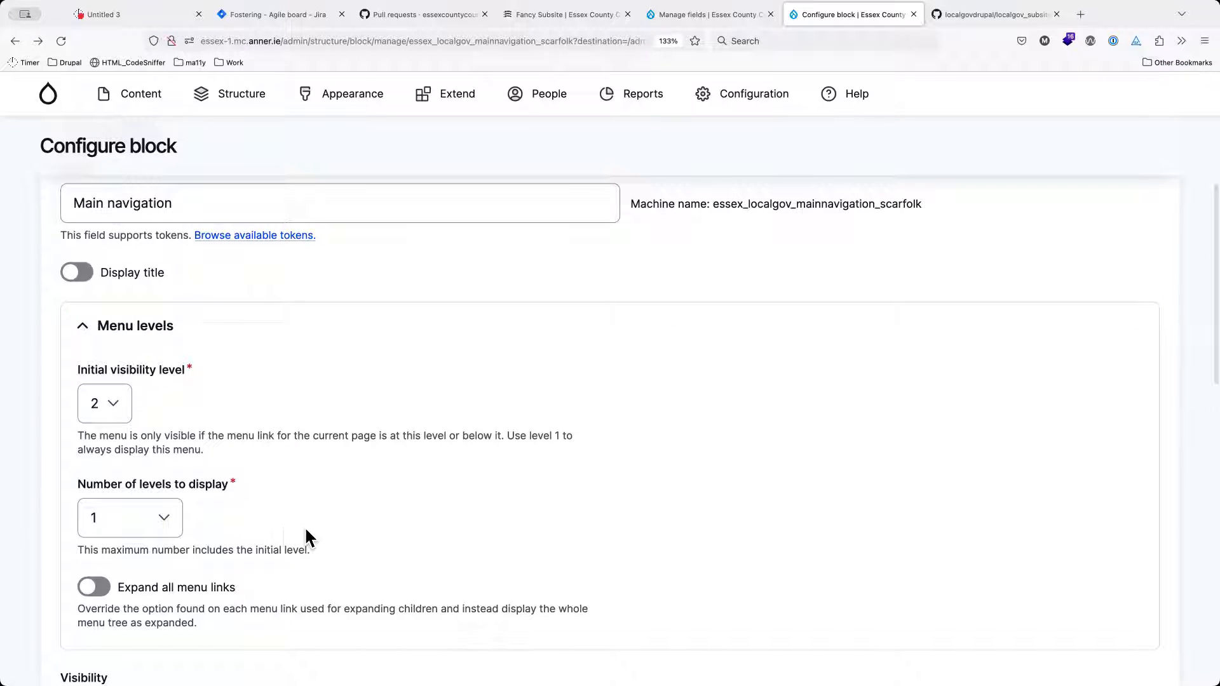
{"action": "scroll", "coordinate": [305, 531], "scroll_direction": "up", "scroll_amount": 5}
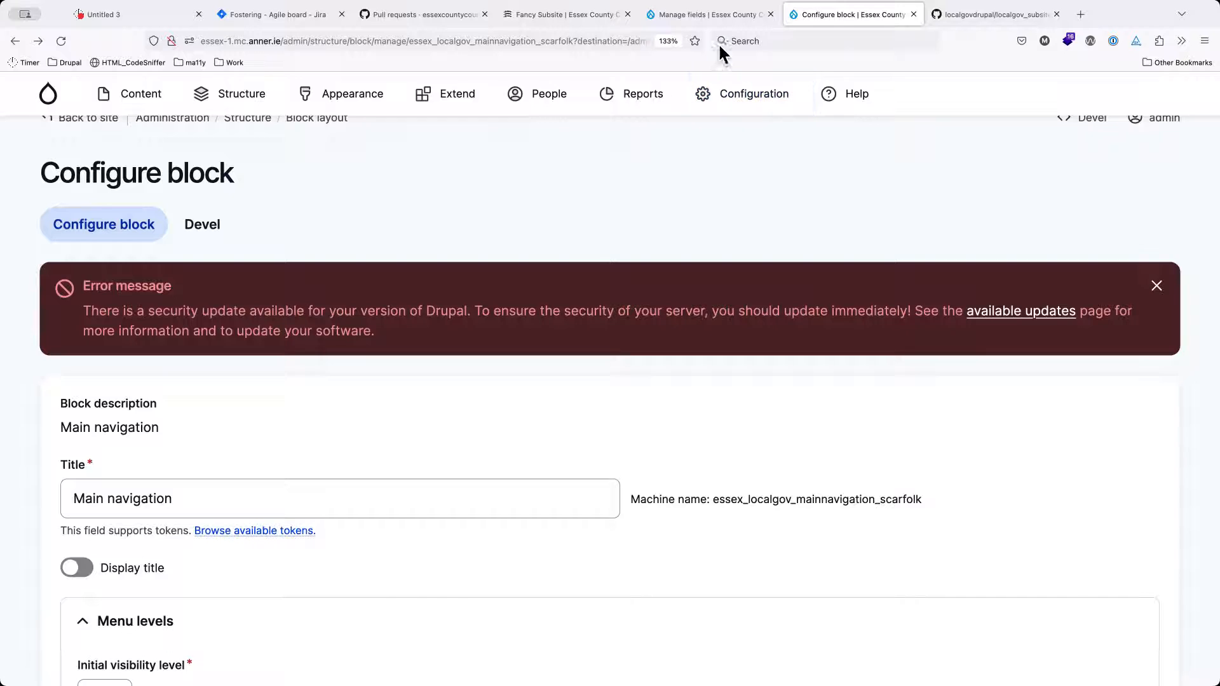
Open the Subsite overview content type for editing and examine the available menus in its menu settings.
{"action": "left_click", "coordinate": [707, 16]}
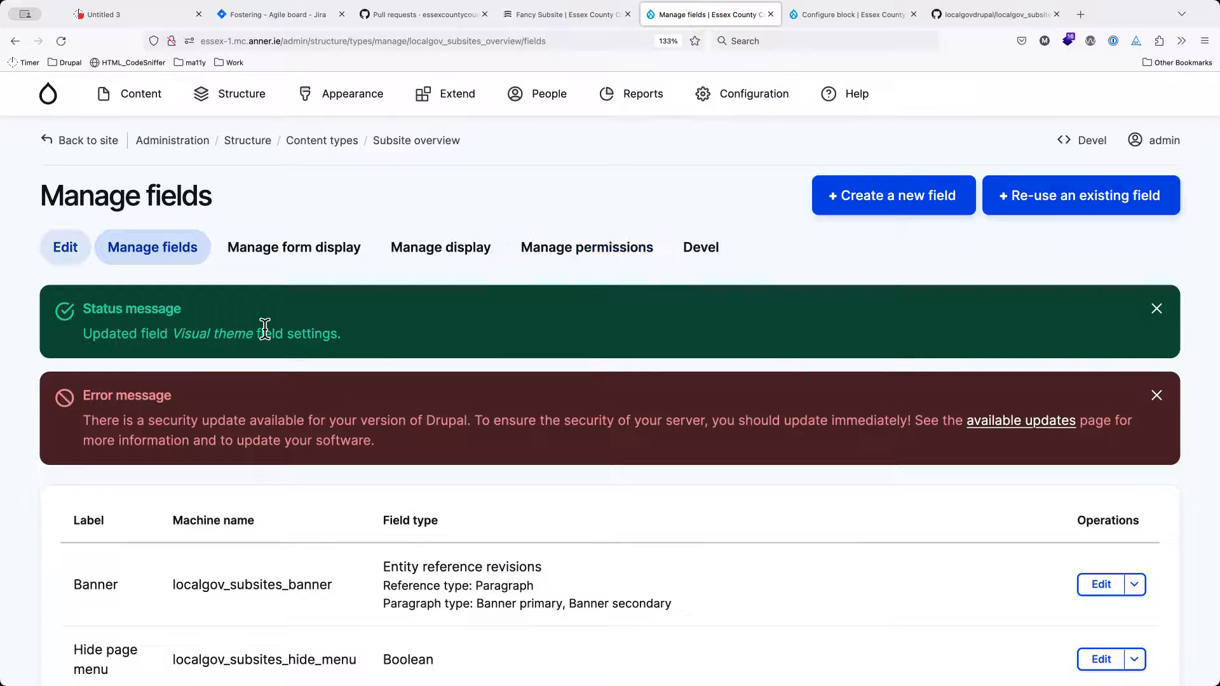
{"action": "left_click", "coordinate": [63, 247]}
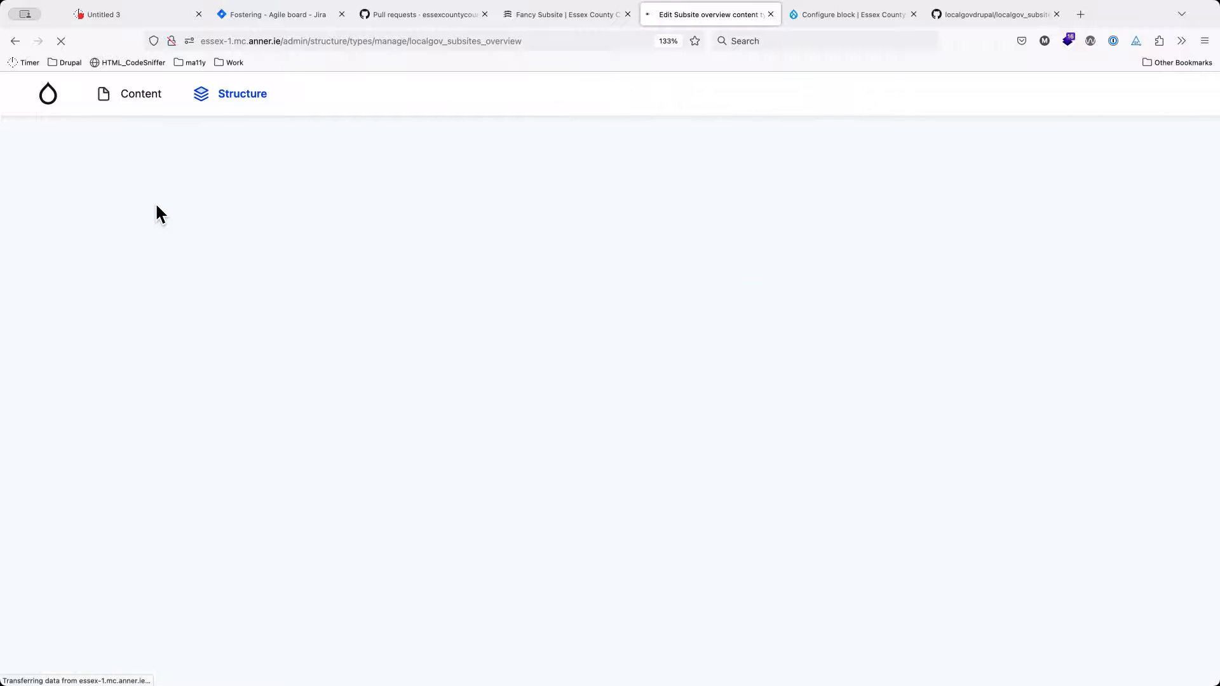
{"action": "scroll", "coordinate": [397, 473], "scroll_direction": "down", "scroll_amount": 5}
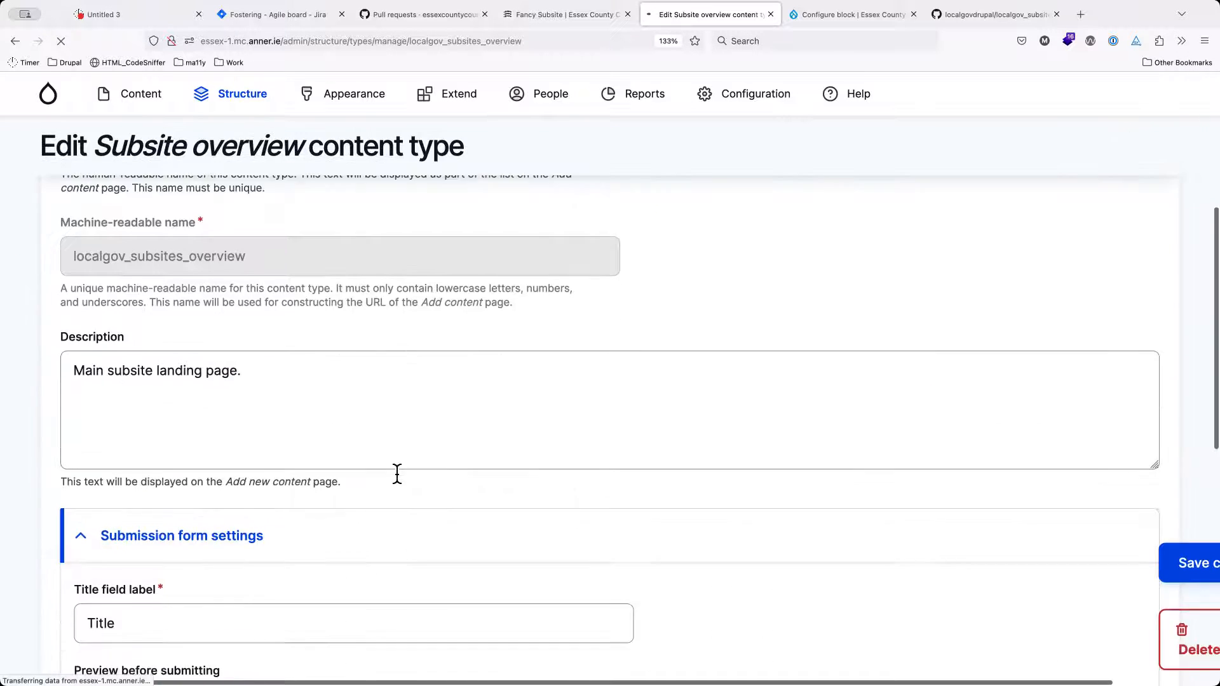
{"action": "scroll", "coordinate": [399, 470], "scroll_direction": "down", "scroll_amount": 3}
{"action": "left_click", "coordinate": [196, 491]}
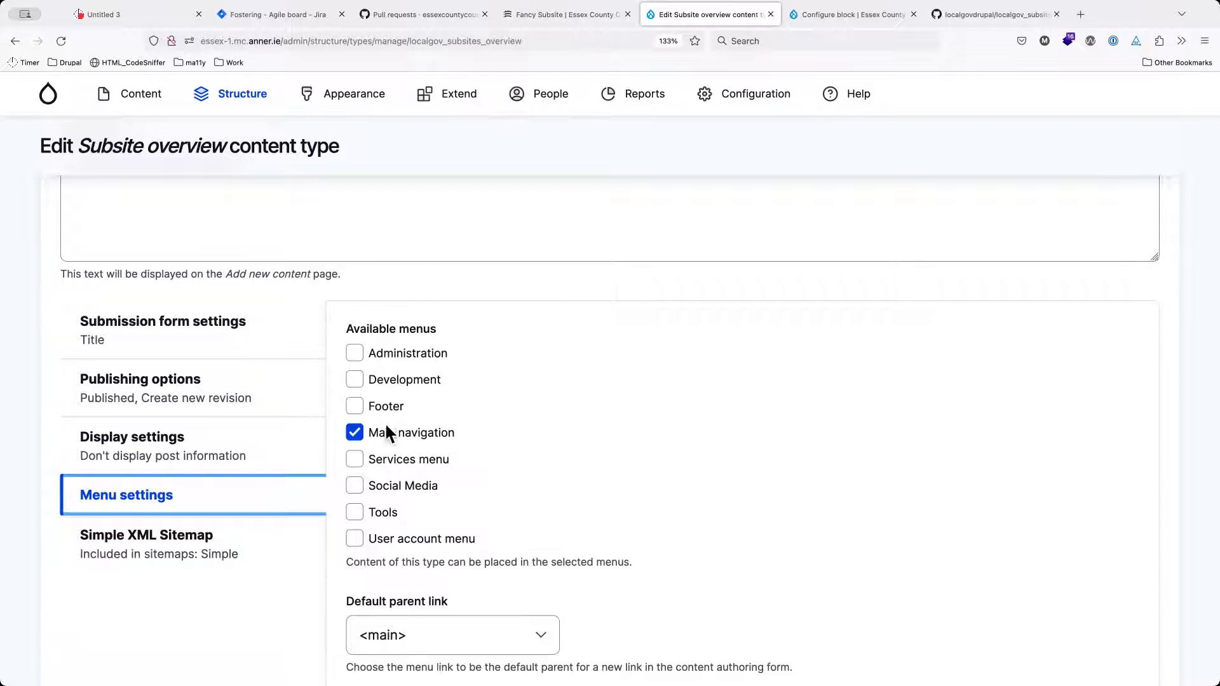
{"action": "scroll", "coordinate": [481, 438], "scroll_direction": "up", "scroll_amount": 1}
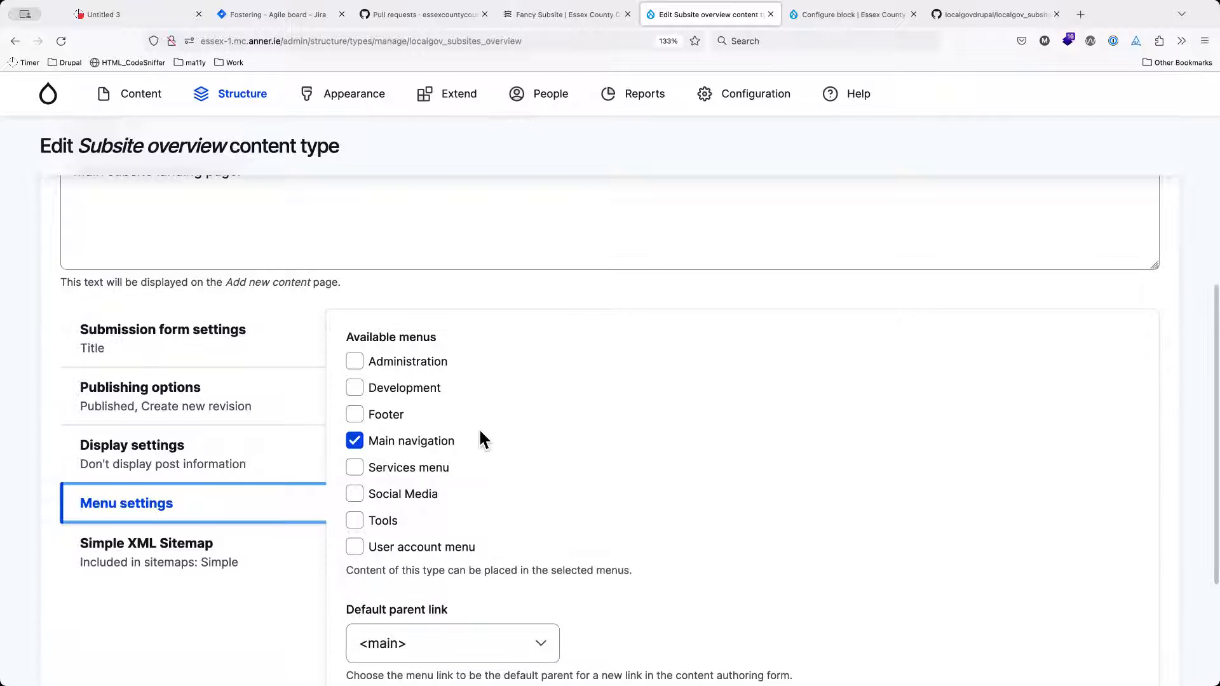
{"action": "scroll", "coordinate": [481, 438], "scroll_direction": "up", "scroll_amount": 5}
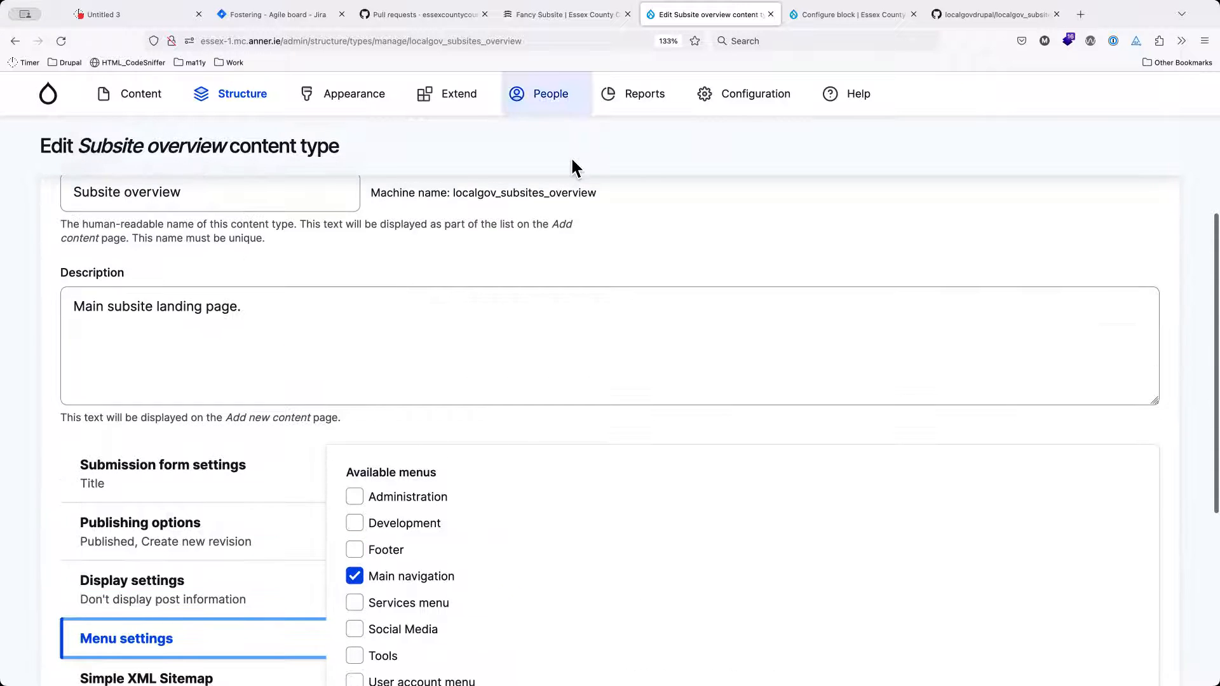
From the Fancy Subsite page, open the creation form for a new Subsite overview in a separate browser tab.
{"action": "left_click", "coordinate": [553, 17]}
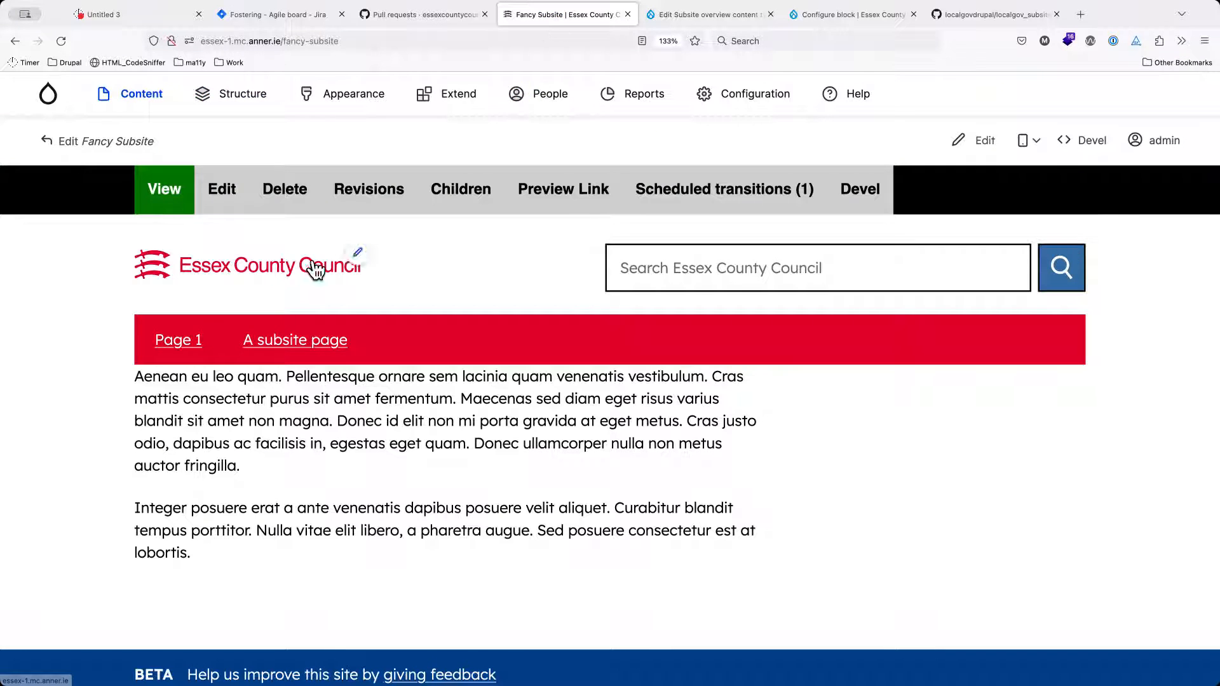
{"action": "mouse_move", "coordinate": [115, 109]}
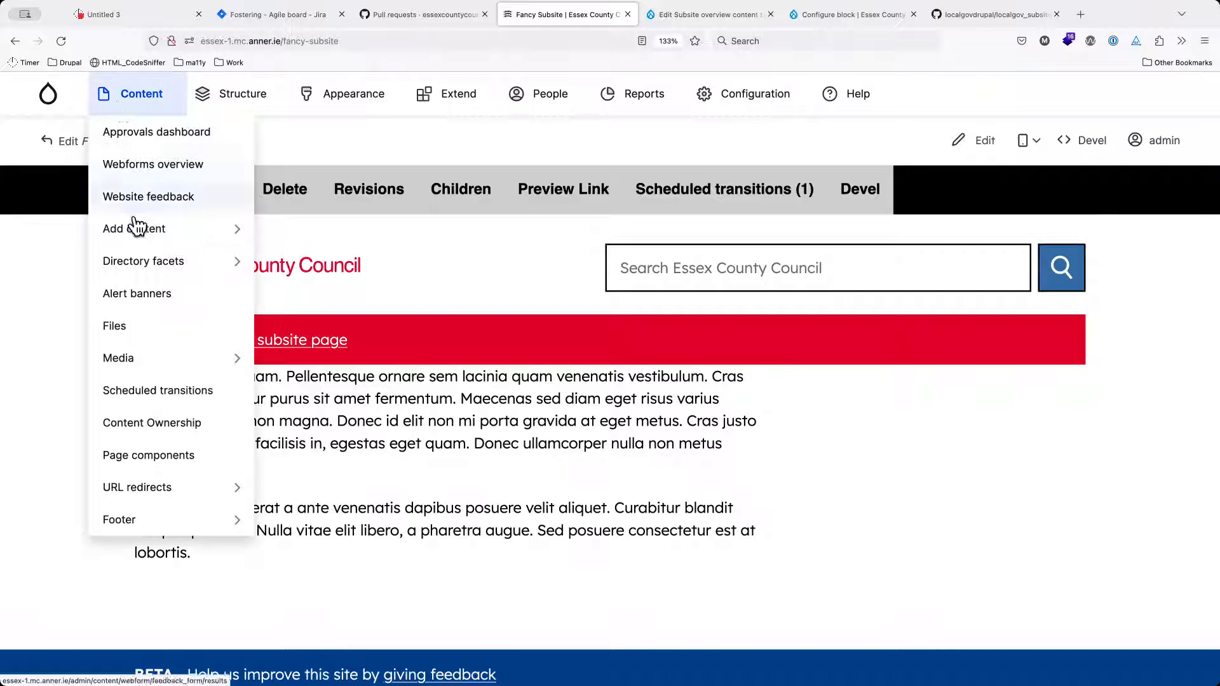
{"action": "mouse_move", "coordinate": [141, 234]}
{"action": "mouse_move", "coordinate": [350, 422]}
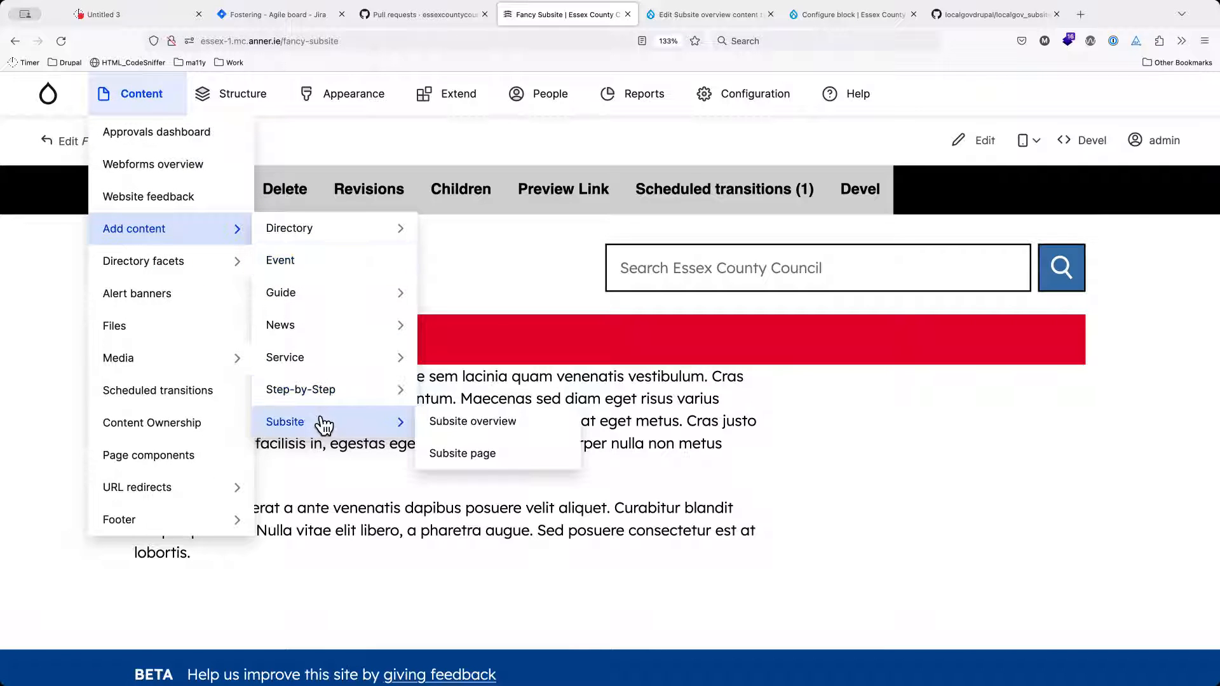
{"action": "left_click", "coordinate": [473, 432], "text": "super"}
{"action": "left_click", "coordinate": [661, 15]}
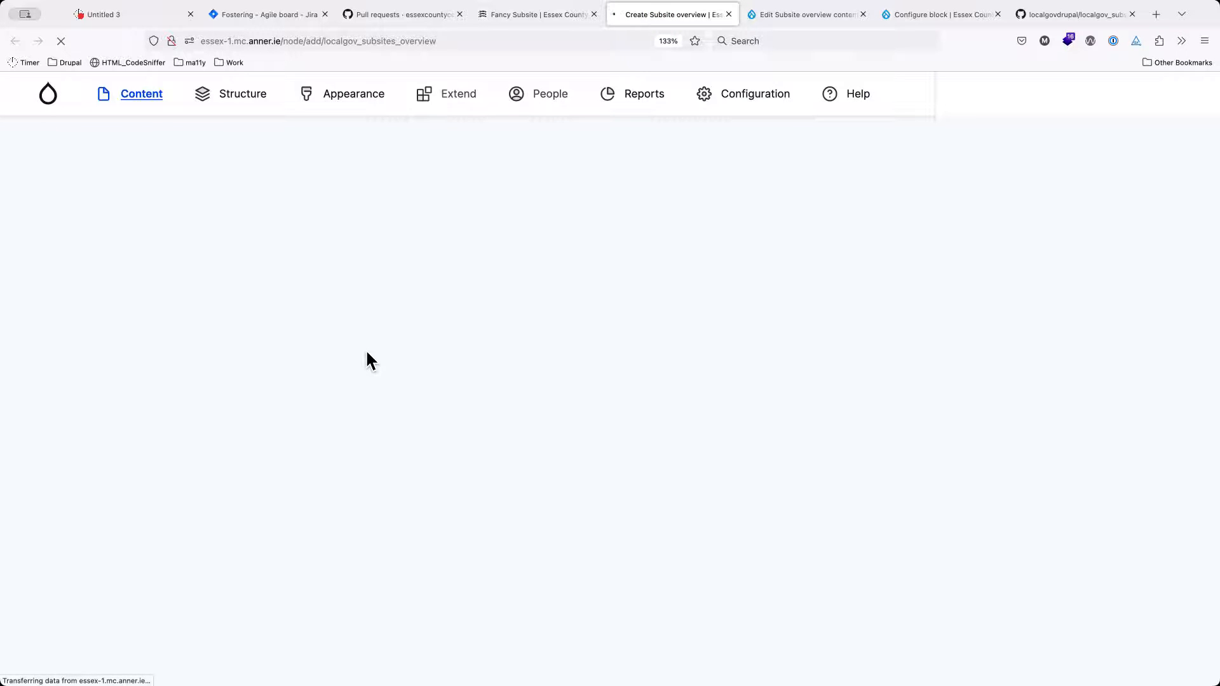
Enter "Super Fancy Subsite" as the title of the new Subsite overview.
{"action": "left_click", "coordinate": [368, 445]}
{"action": "type", "text": "Su"}
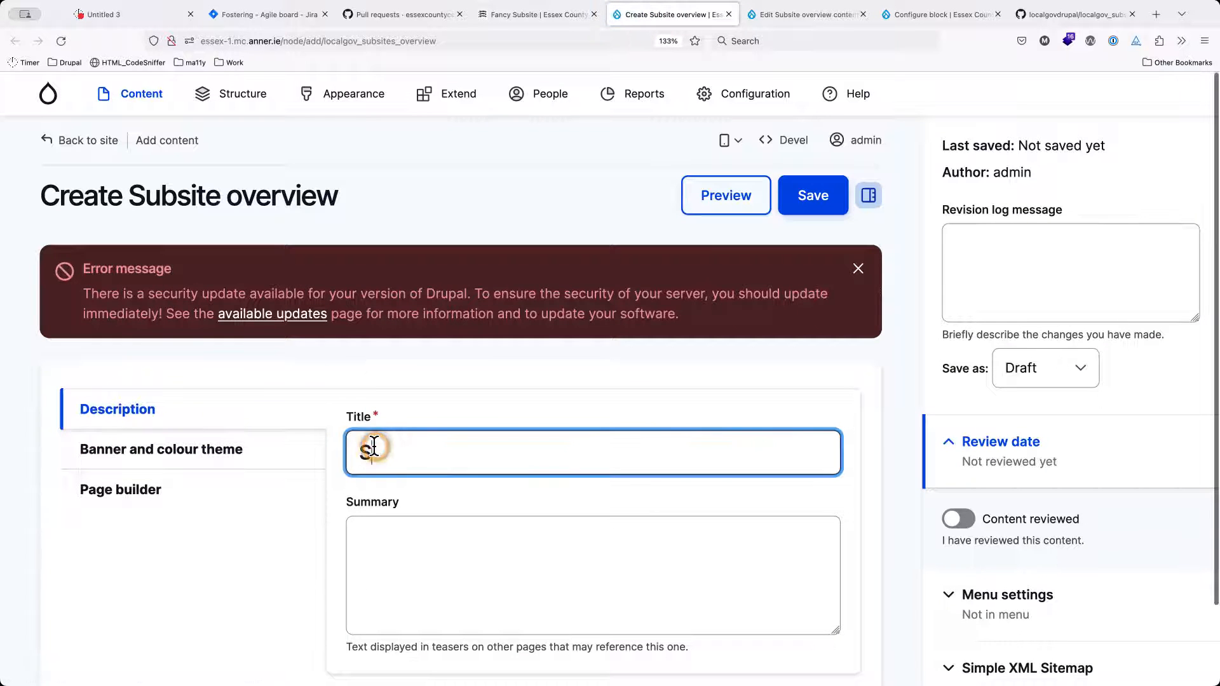
{"action": "type", "text": "per Fan"}
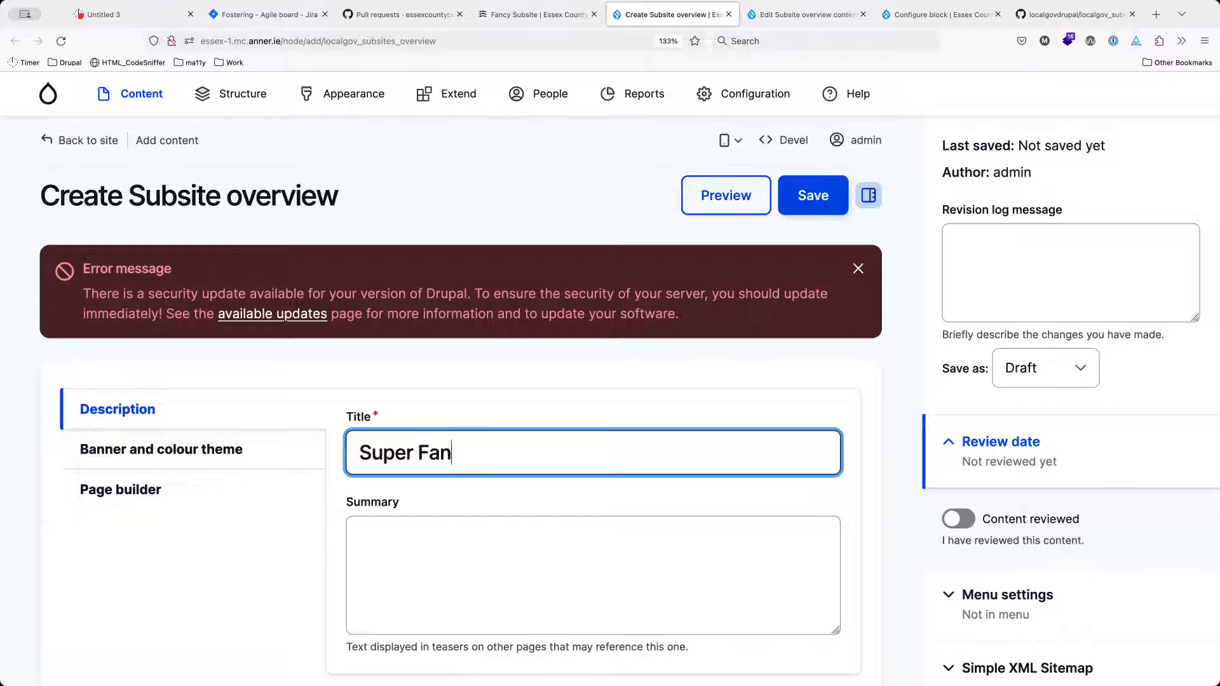
{"action": "type", "text": "cy Subsi"}
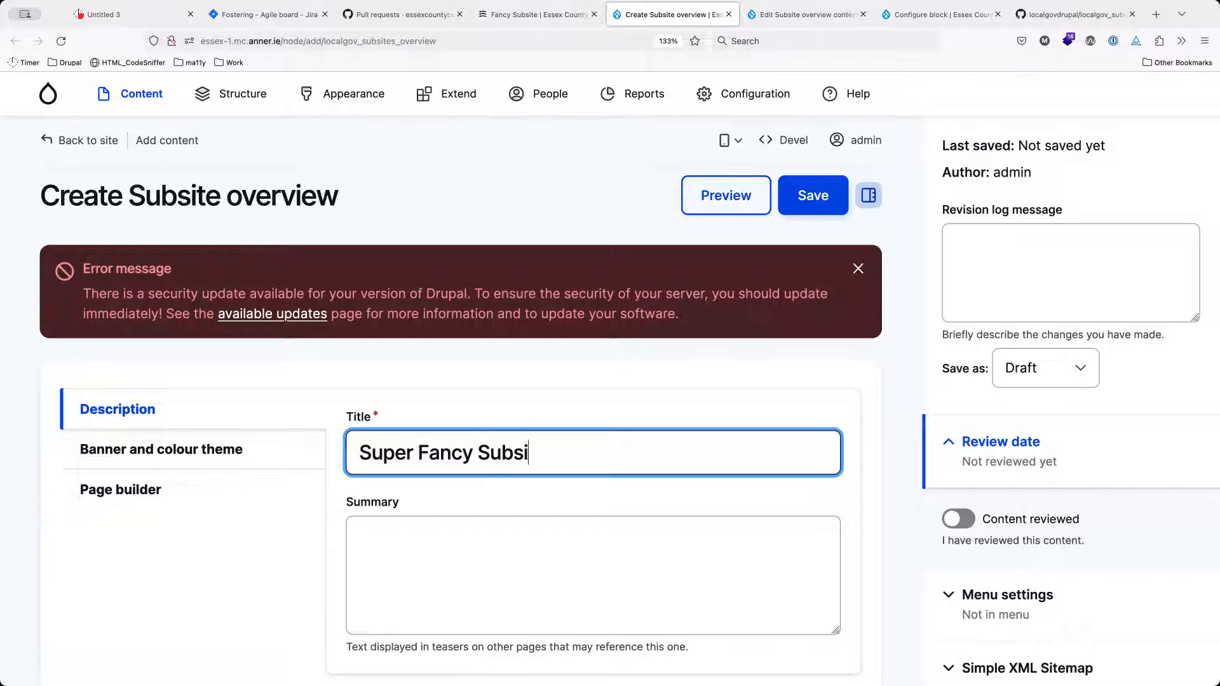
{"action": "type", "text": "te"}
Set the new subsite's visual theme to Green and its save state to Published.
{"action": "scroll", "coordinate": [343, 506], "scroll_direction": "down", "scroll_amount": 2}
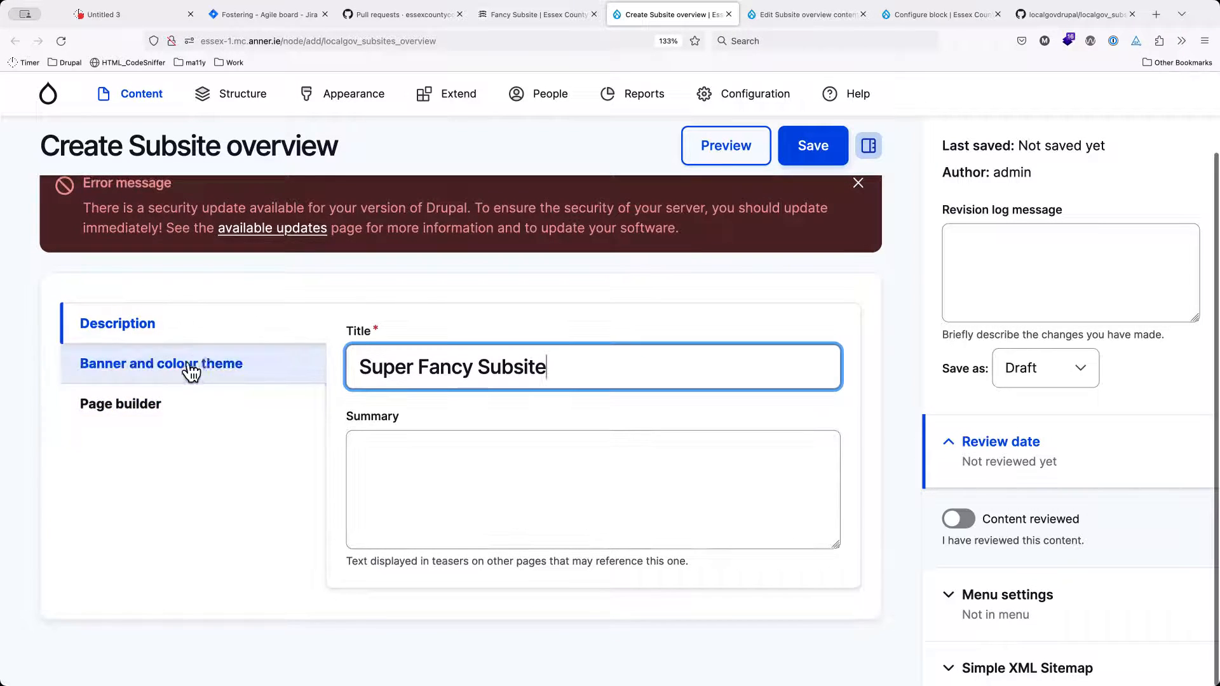
{"action": "left_click", "coordinate": [169, 403]}
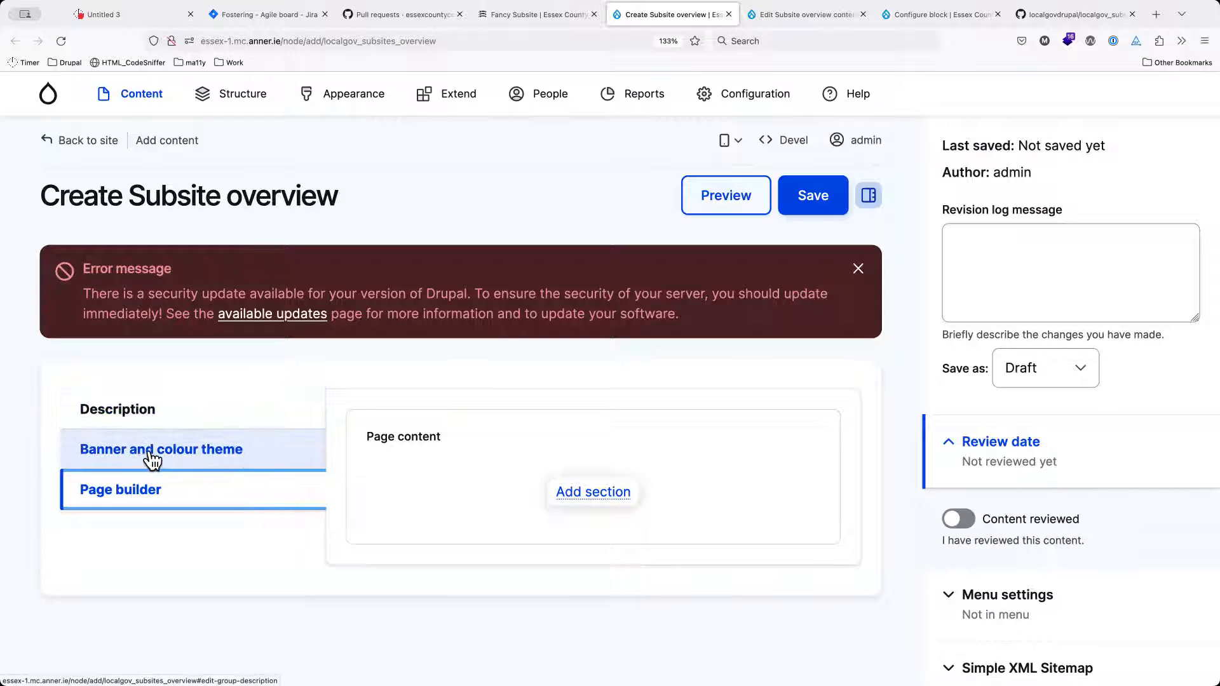
{"action": "left_click", "coordinate": [183, 449]}
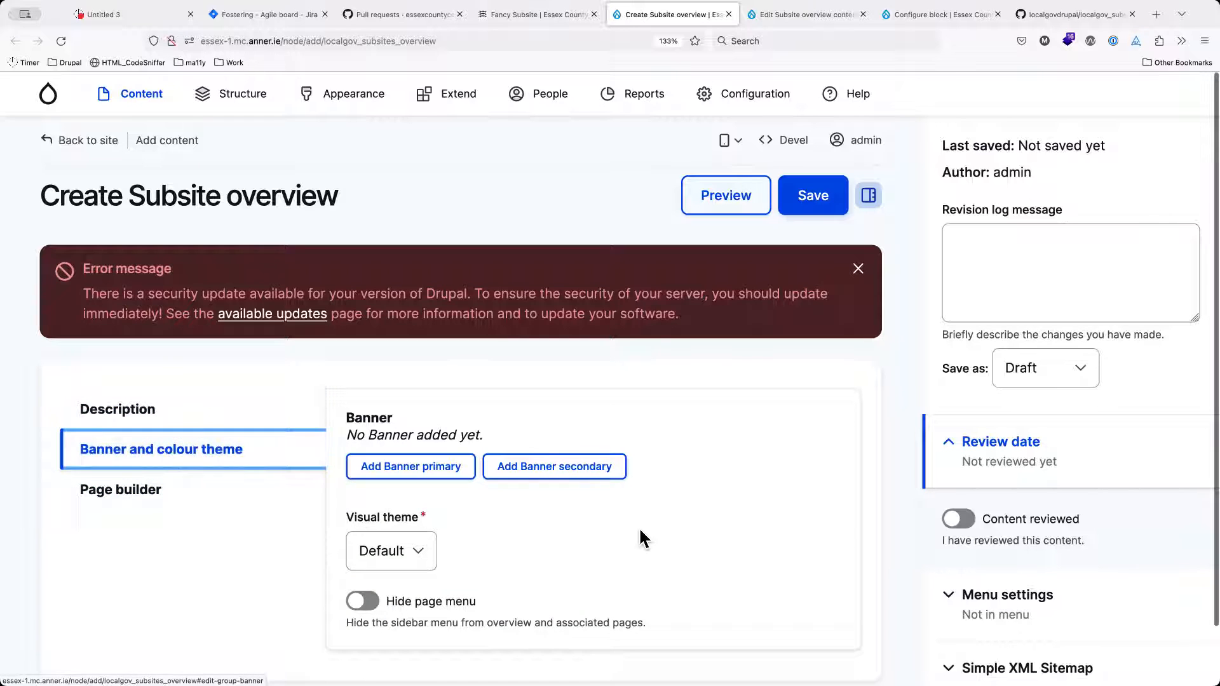
{"action": "scroll", "coordinate": [638, 527], "scroll_direction": "down", "scroll_amount": 1}
{"action": "left_click", "coordinate": [421, 488]}
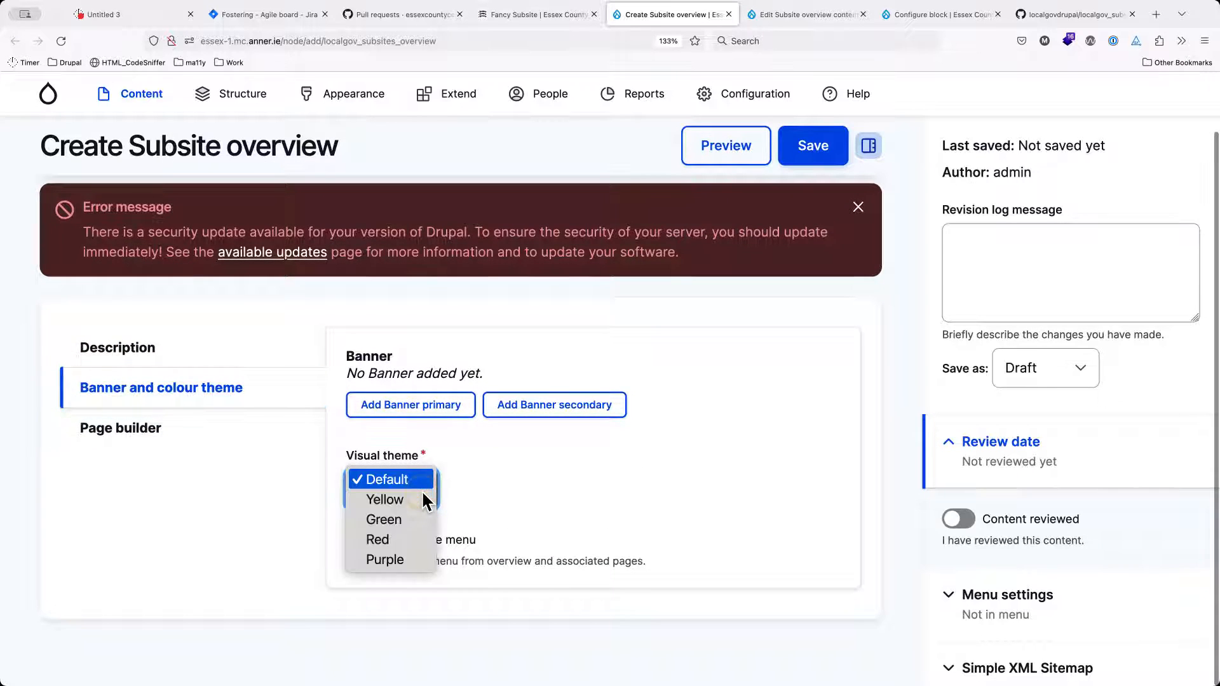
{"action": "left_click", "coordinate": [402, 517]}
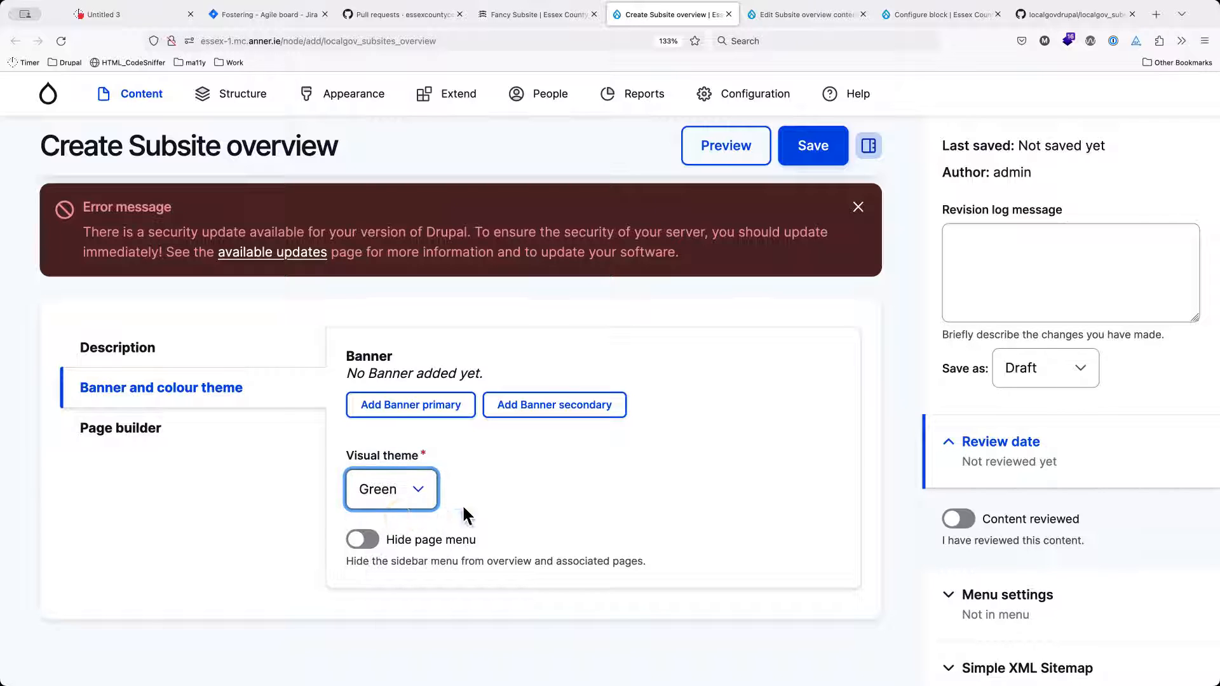
{"action": "left_click", "coordinate": [1010, 370]}
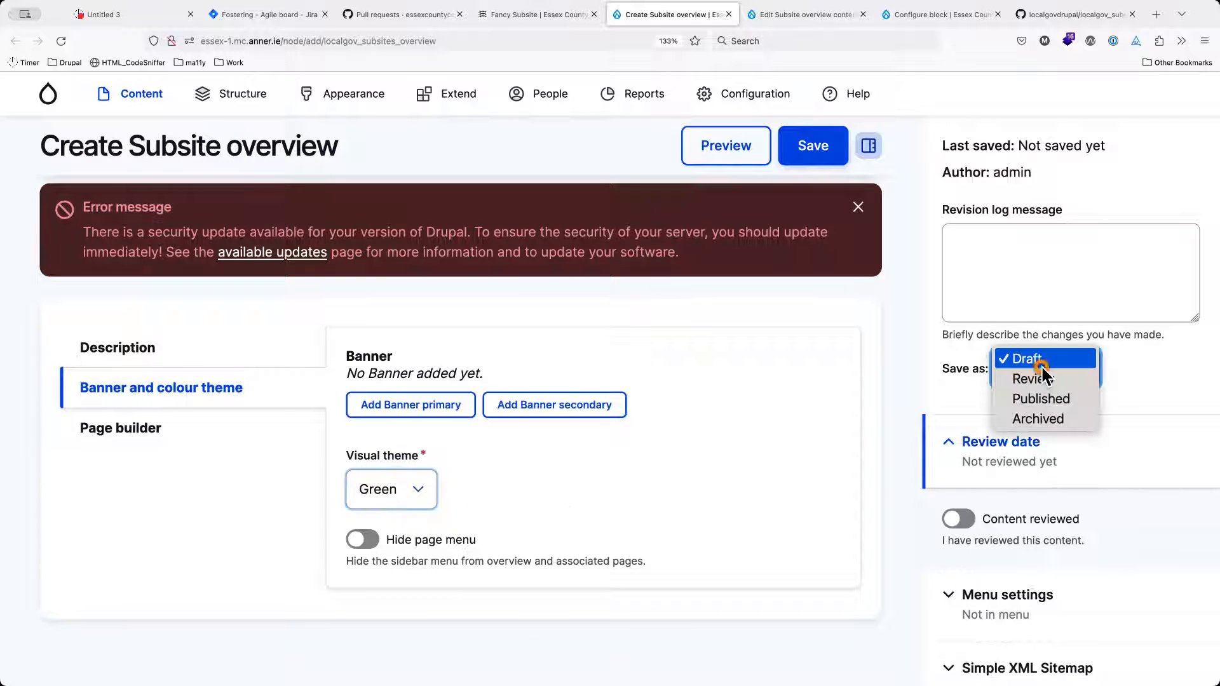
{"action": "left_click", "coordinate": [1040, 398]}
Provide a menu link for Super Fancy Subsite with <Main navigation> as its parent, and save the Subsite overview.
{"action": "scroll", "coordinate": [1039, 394], "scroll_direction": "down", "scroll_amount": 6}
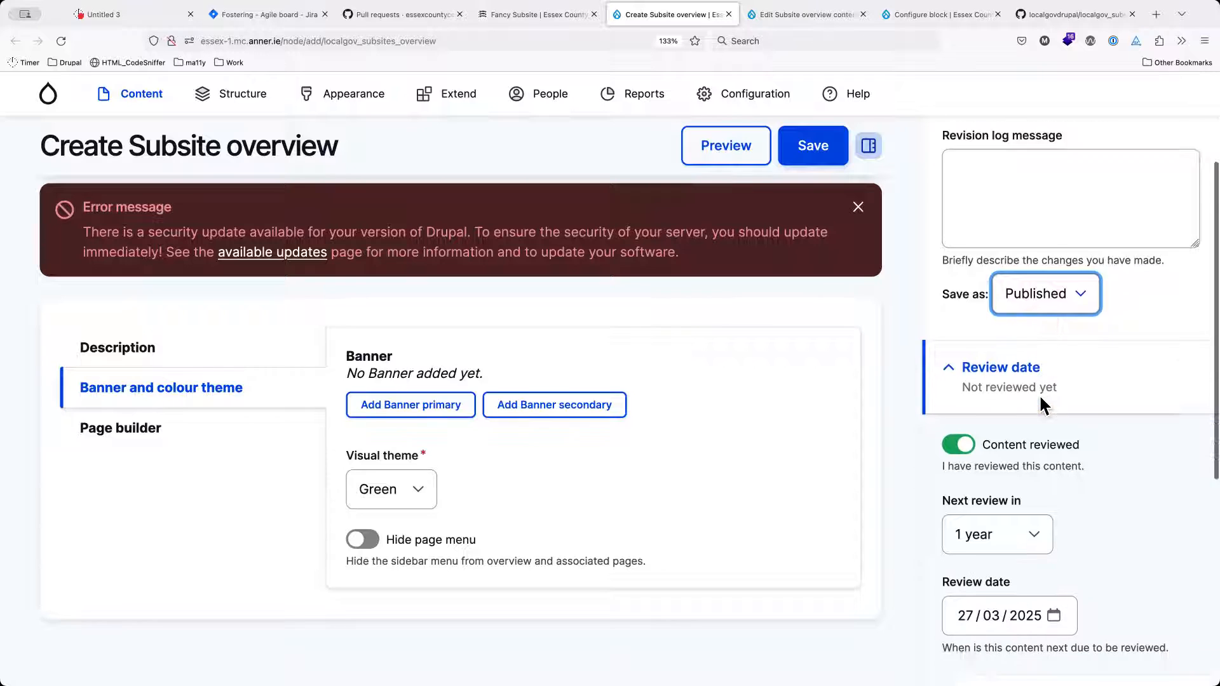
{"action": "left_click", "coordinate": [991, 381]}
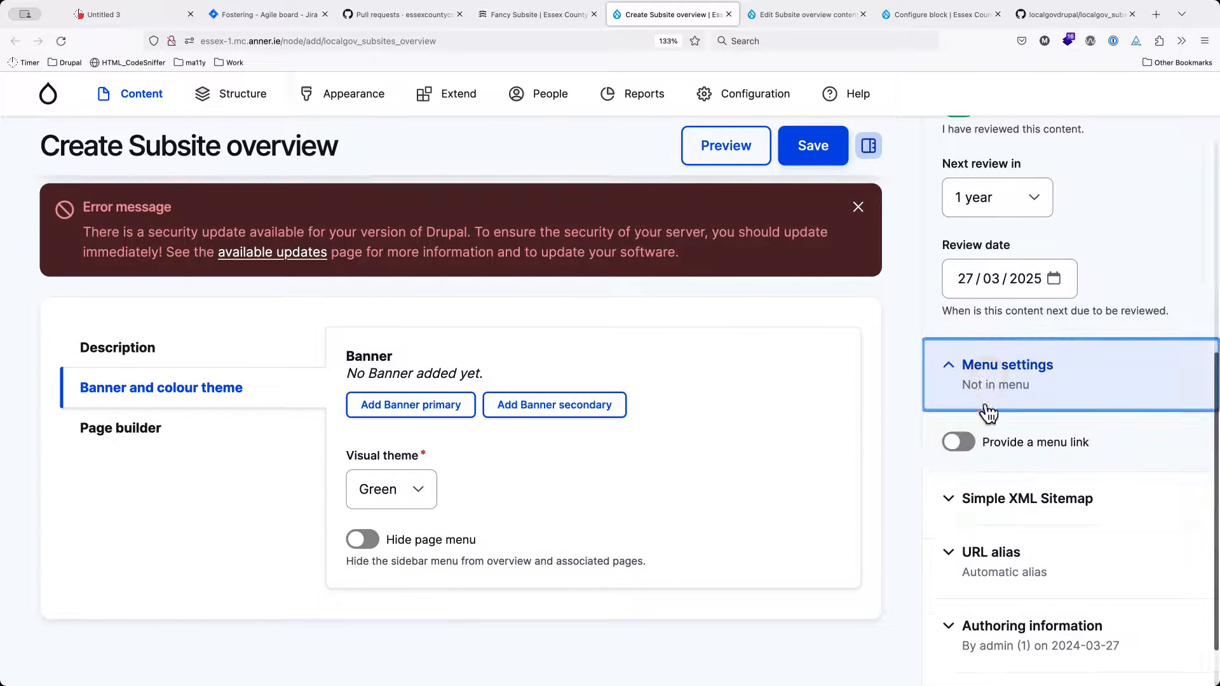
{"action": "left_click", "coordinate": [961, 442]}
{"action": "scroll", "coordinate": [995, 519], "scroll_direction": "down", "scroll_amount": 4}
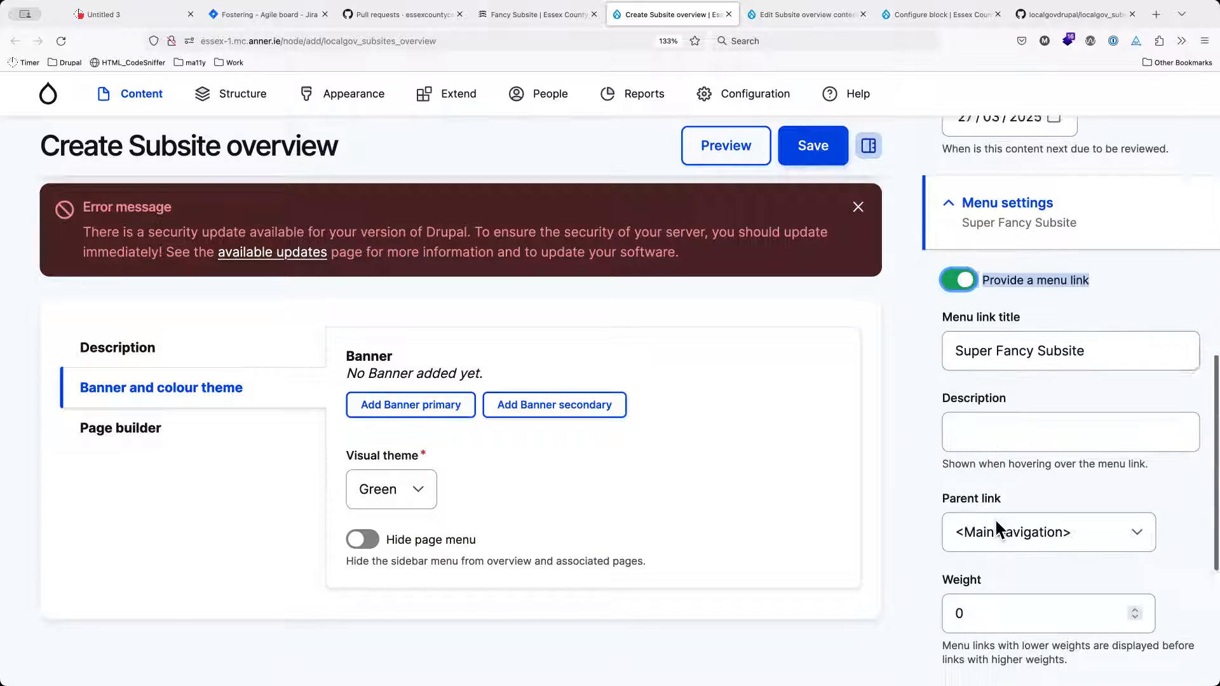
{"action": "left_click", "coordinate": [1009, 460]}
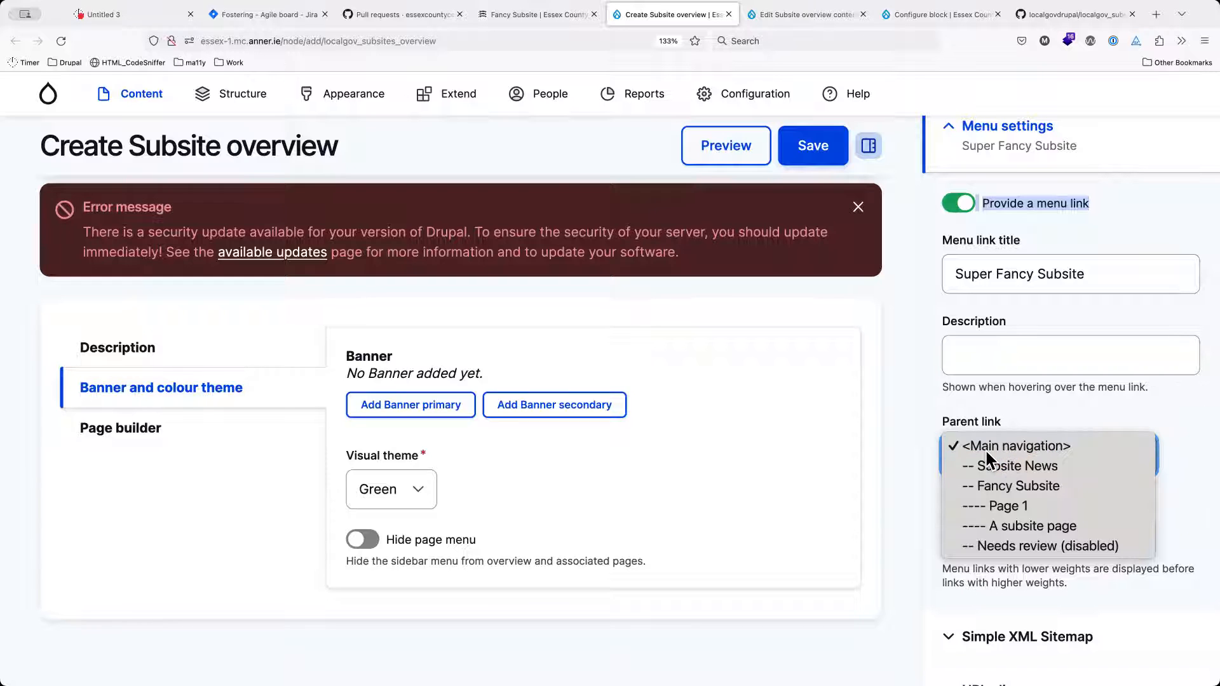
{"action": "left_click", "coordinate": [983, 442]}
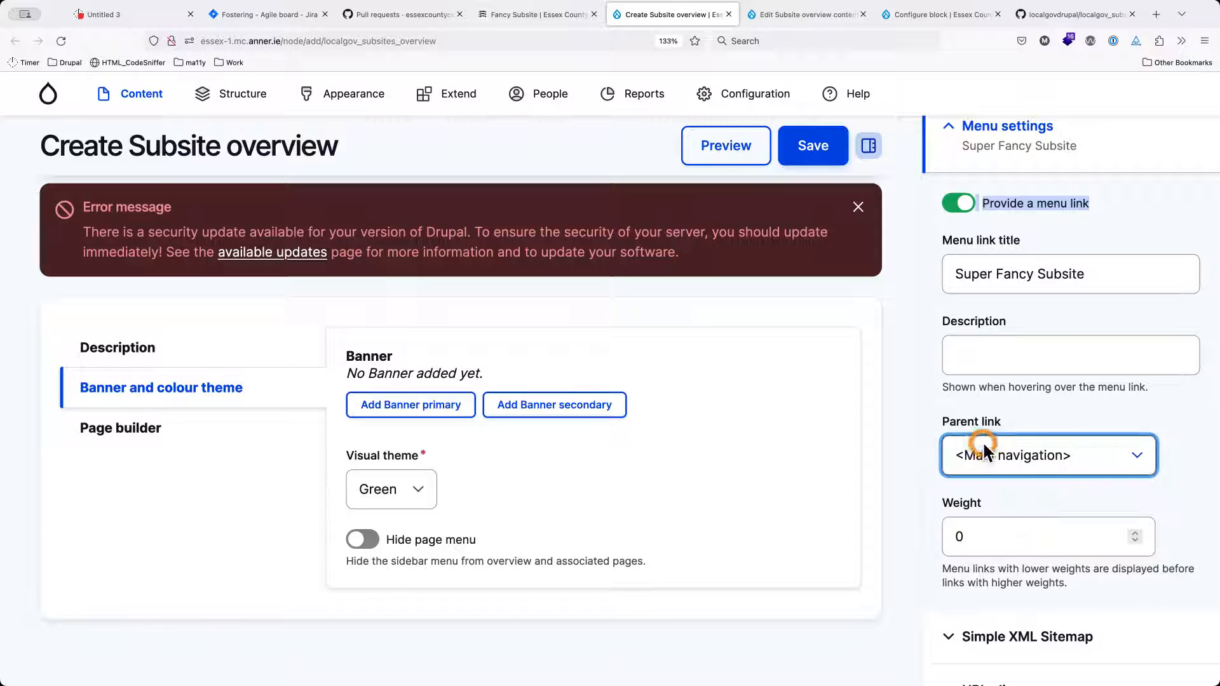
{"action": "left_click", "coordinate": [815, 155]}
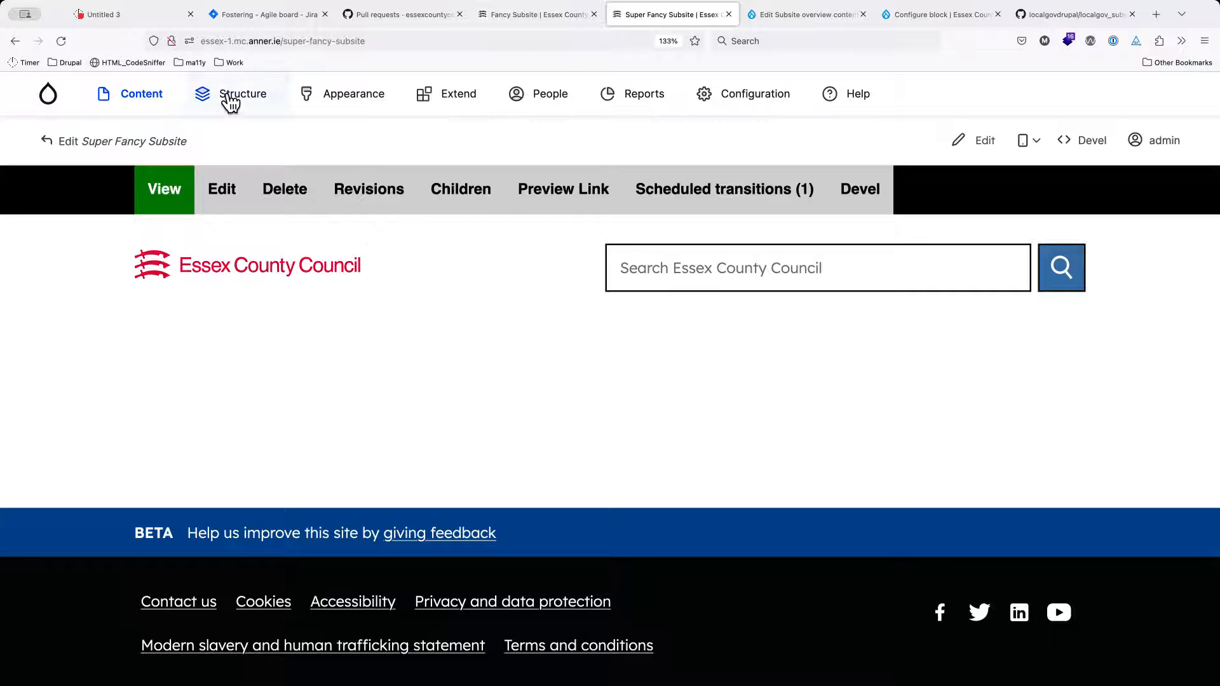
Open the creation form for a new Subsite page in a separate browser tab and switch to it.
{"action": "mouse_move", "coordinate": [127, 101]}
{"action": "mouse_move", "coordinate": [165, 237]}
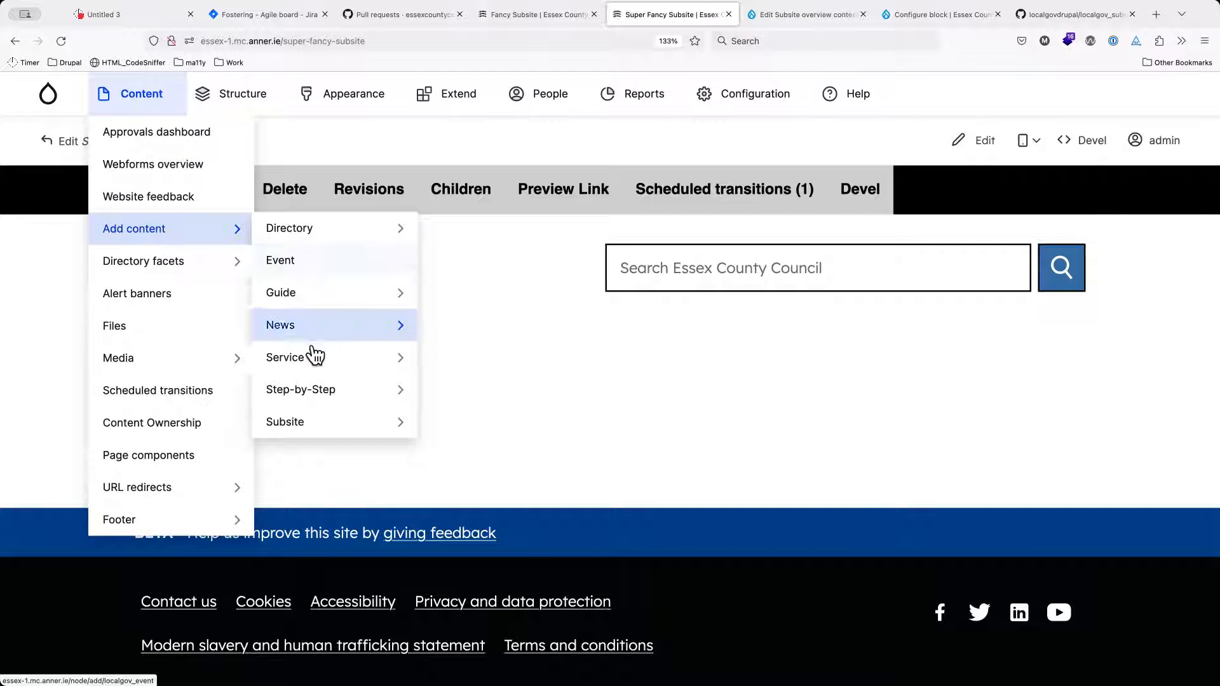
{"action": "mouse_move", "coordinate": [321, 427]}
{"action": "left_click", "coordinate": [470, 459], "text": "super"}
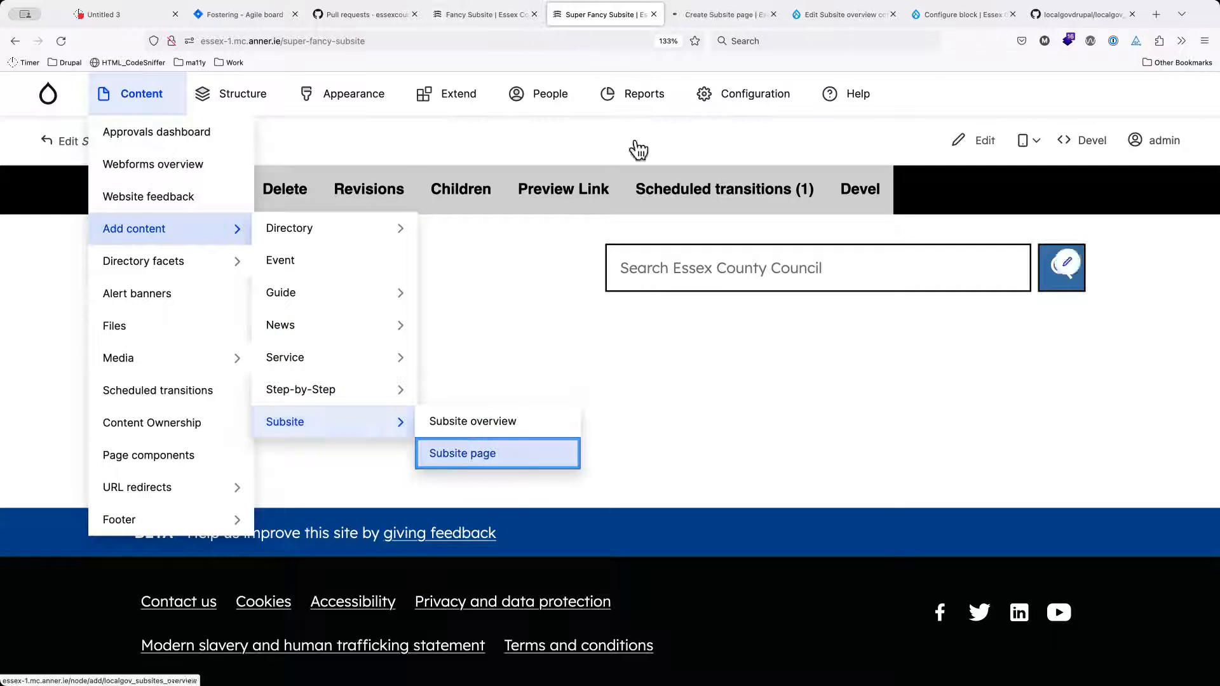
{"action": "left_click", "coordinate": [728, 12]}
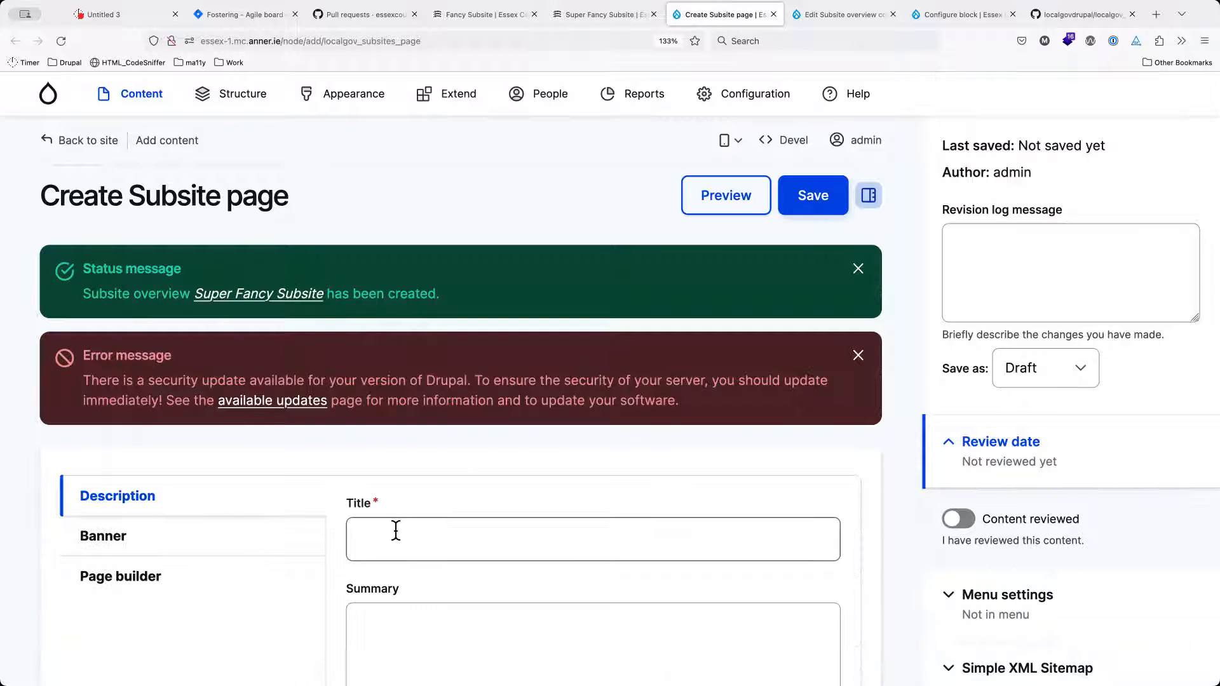
Enter "Super Fancy Subsite Page 1" as the title of the new Subsite page.
{"action": "left_click", "coordinate": [395, 533]}
{"action": "type", "text": "Super"}
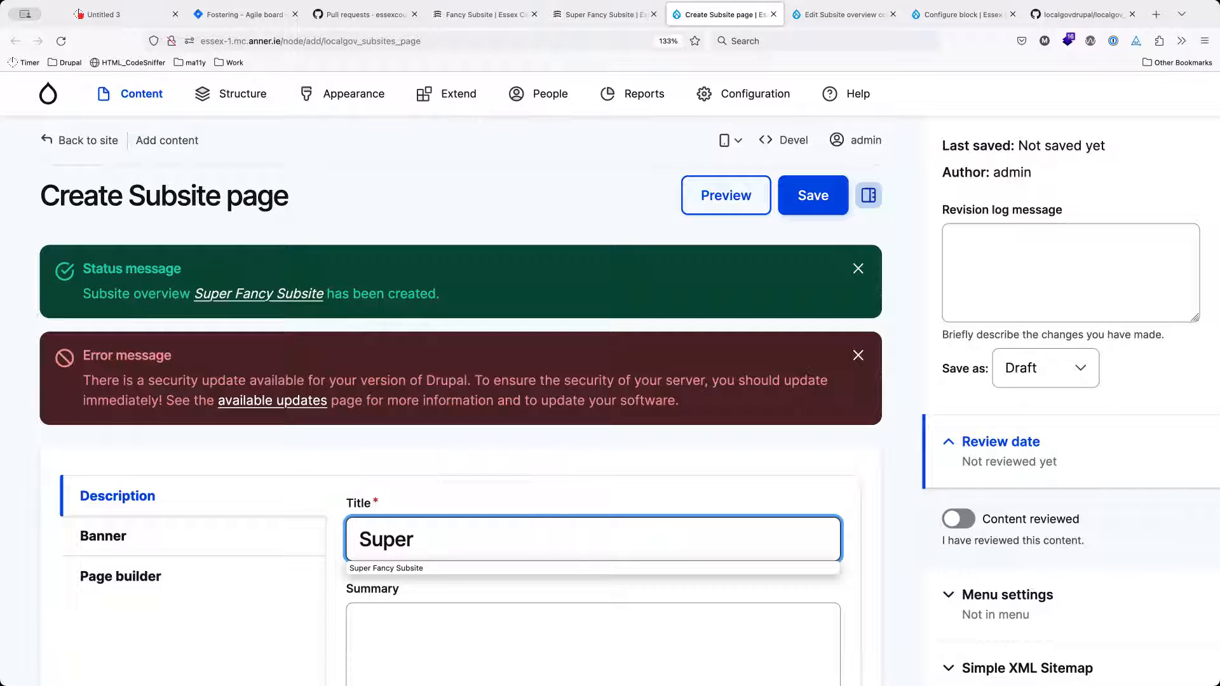
{"action": "key", "text": "Down"}
{"action": "key", "text": "Return"}
{"action": "type", "text": "P"}
{"action": "key", "text": "BackSpace"}
{"action": "type", "text": "Page 1"}
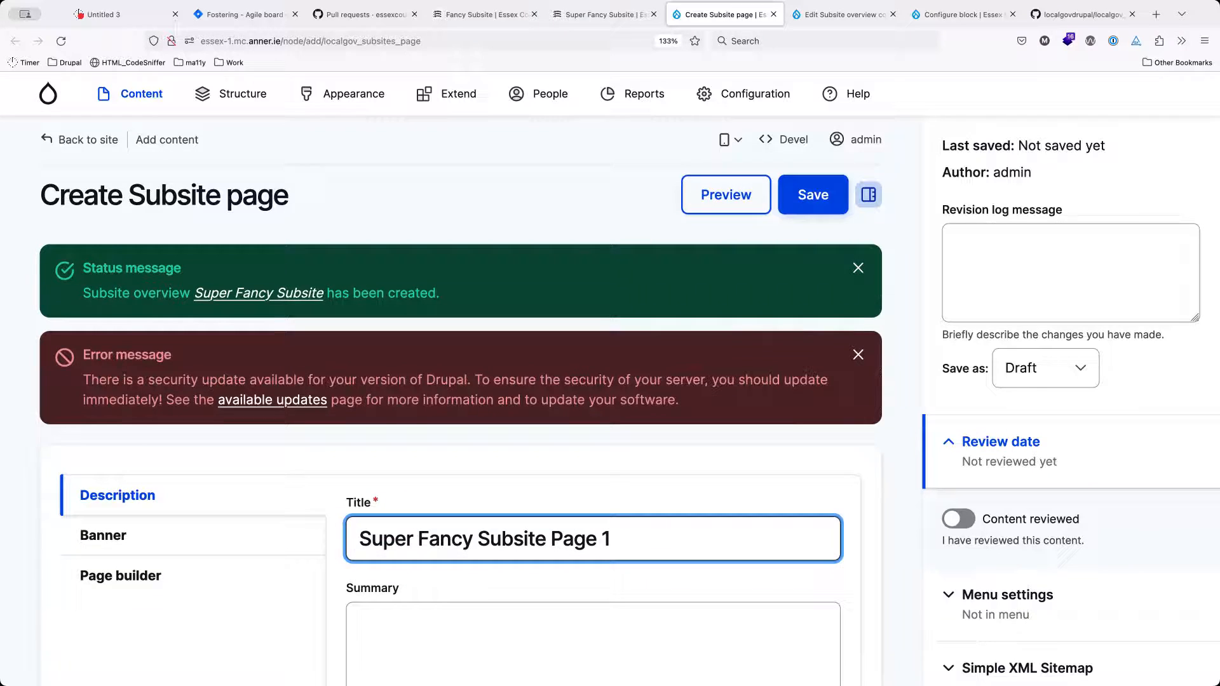
Set Super Fancy Subsite as the parent of the new Subsite page.
{"action": "scroll", "coordinate": [368, 541], "scroll_direction": "down", "scroll_amount": 5}
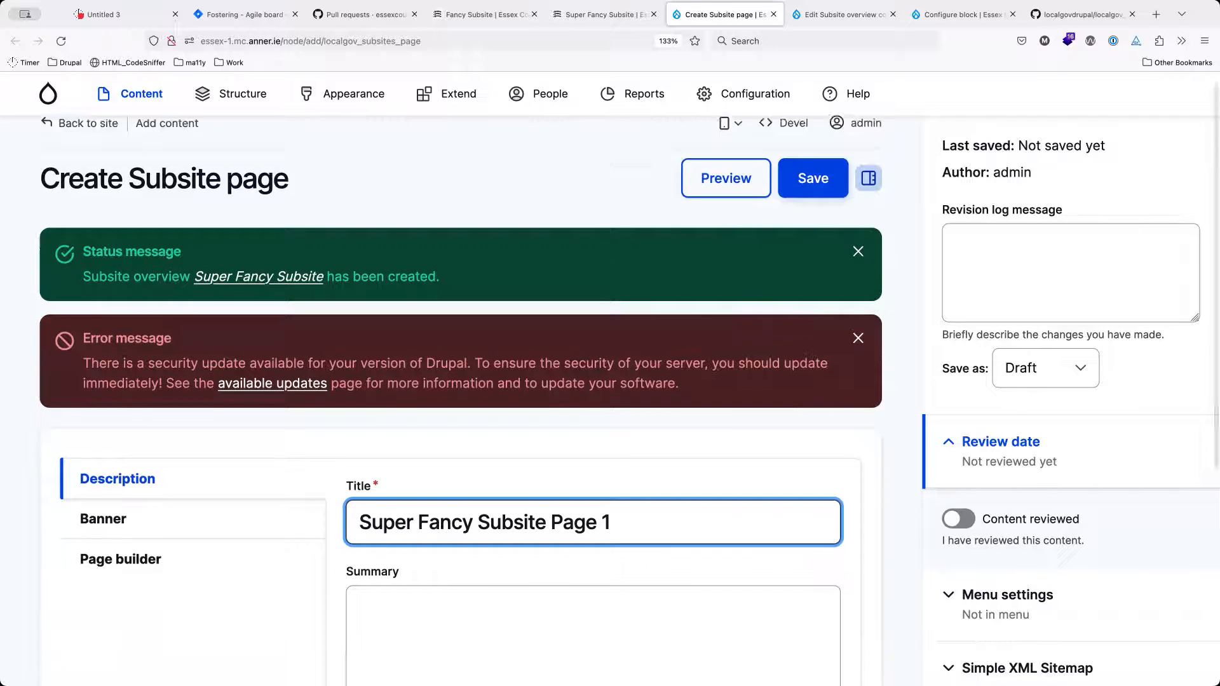
{"action": "left_click", "coordinate": [381, 604]}
{"action": "type", "text": "sup"}
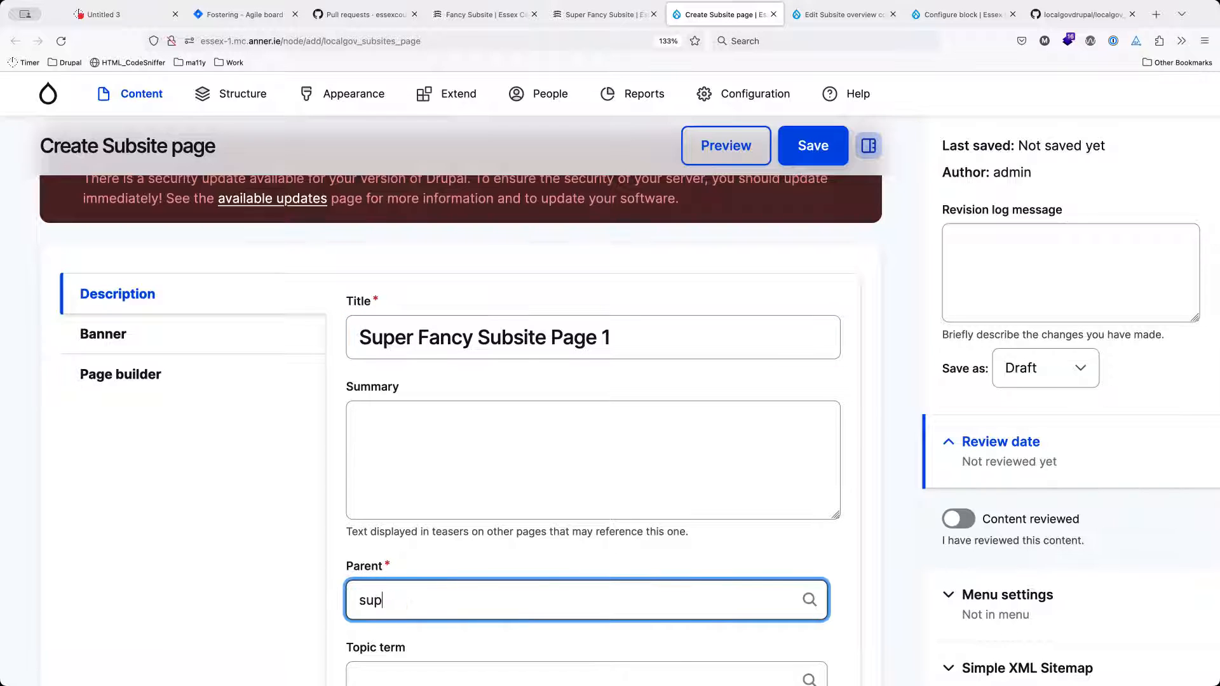
{"action": "scroll", "coordinate": [394, 635], "scroll_direction": "down", "scroll_amount": 2}
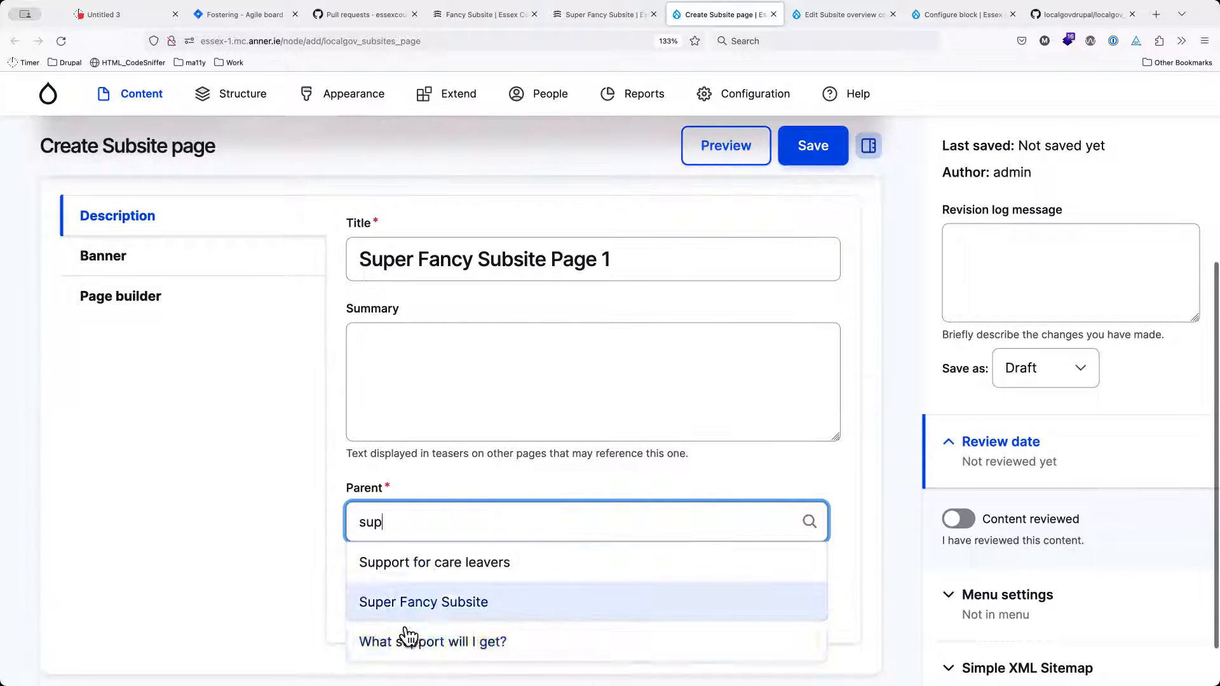
{"action": "left_click", "coordinate": [414, 601]}
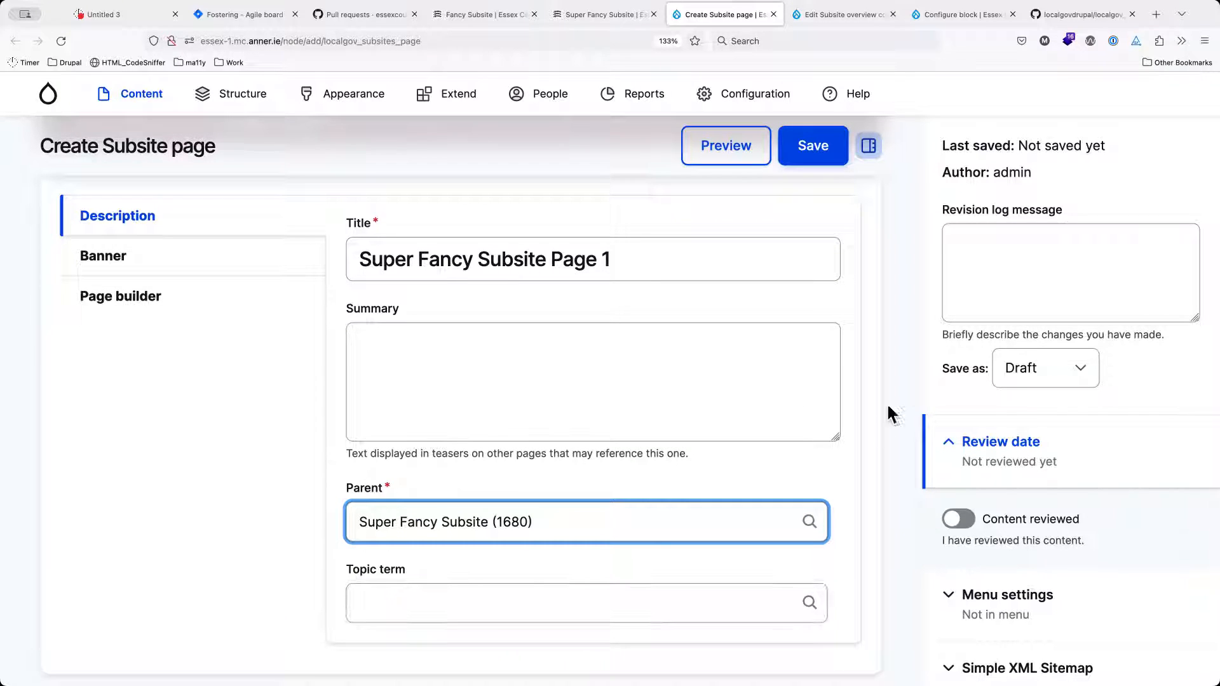
Look over the new page's page builder and banner sections, and return to its description fields.
{"action": "left_click", "coordinate": [176, 297]}
{"action": "left_click", "coordinate": [176, 539]}
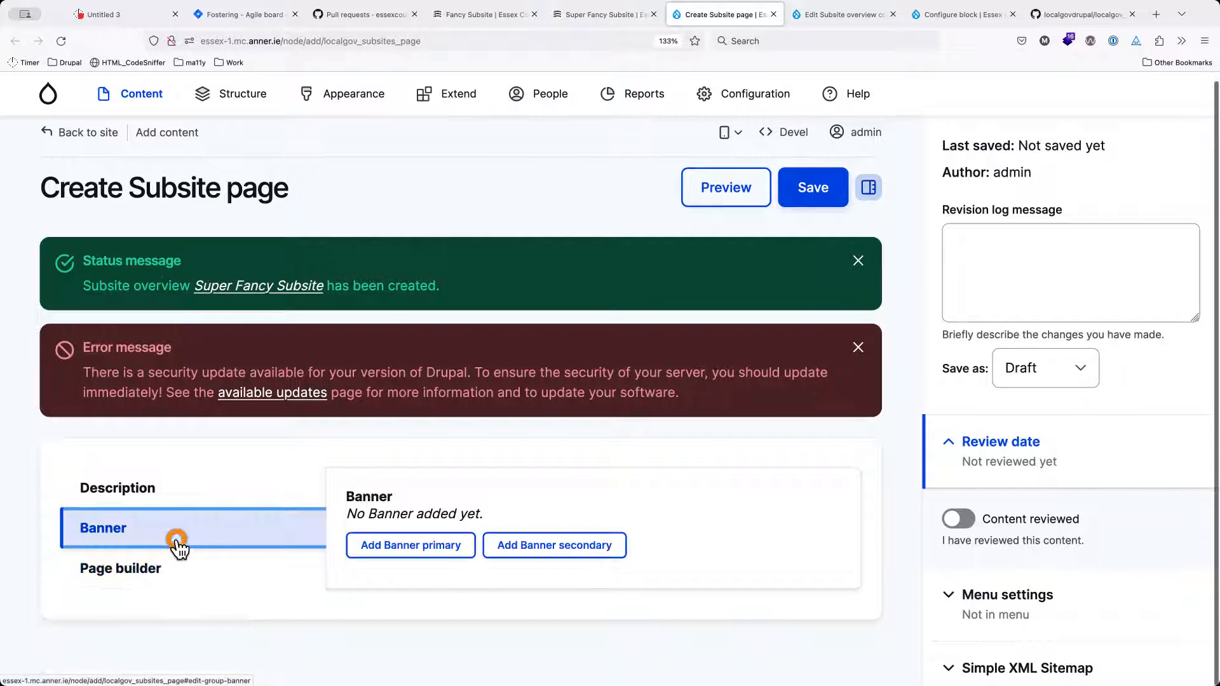
{"action": "left_click", "coordinate": [201, 499]}
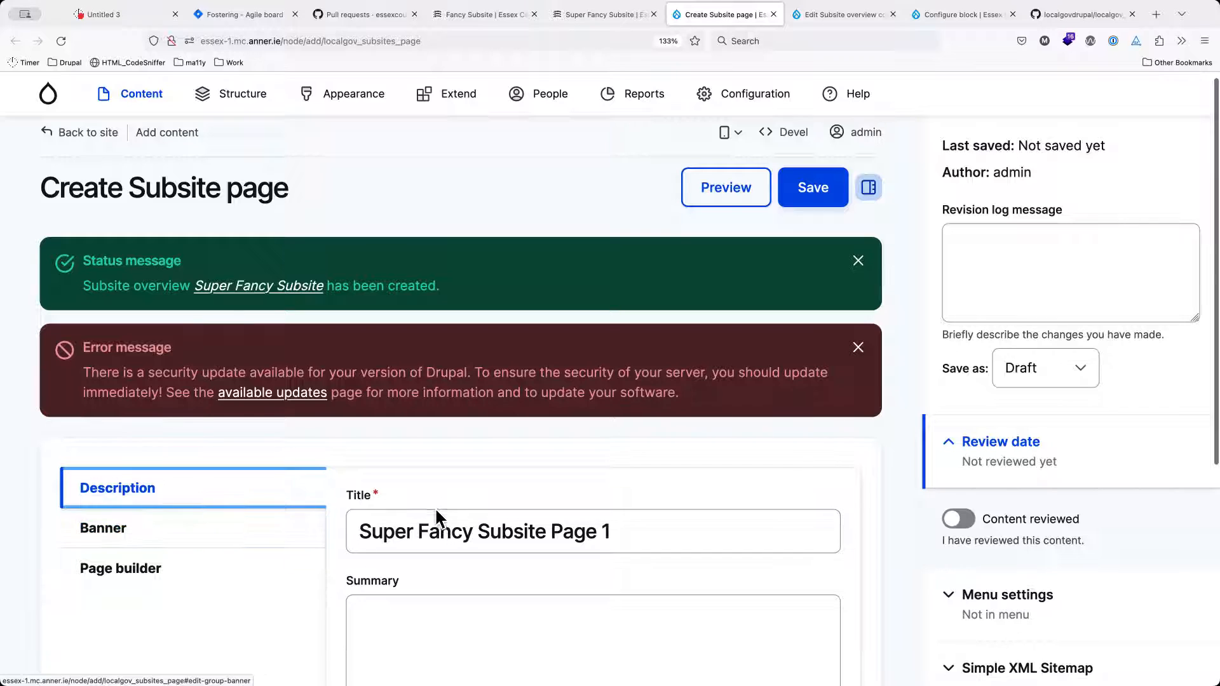
{"action": "scroll", "coordinate": [435, 508], "scroll_direction": "down", "scroll_amount": 5}
Set the save state of Super Fancy Subsite Page 1 to Published.
{"action": "left_click", "coordinate": [1046, 367]}
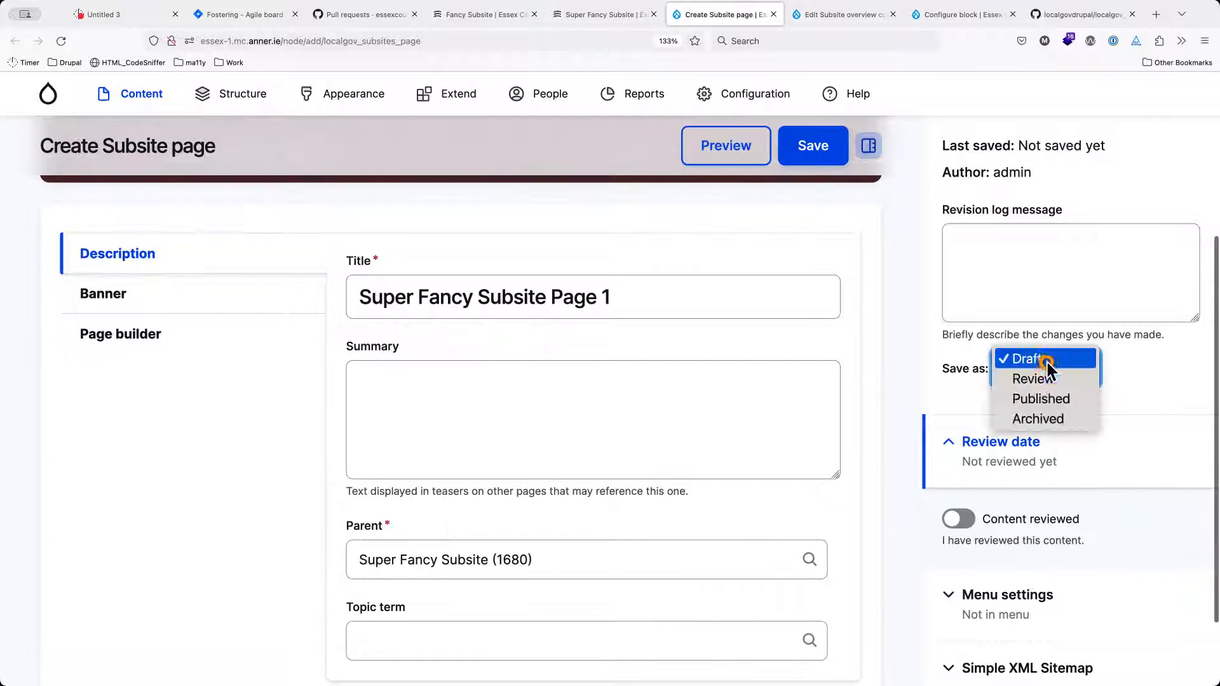
{"action": "left_click", "coordinate": [1047, 401]}
{"action": "scroll", "coordinate": [1049, 405], "scroll_direction": "down", "scroll_amount": 1}
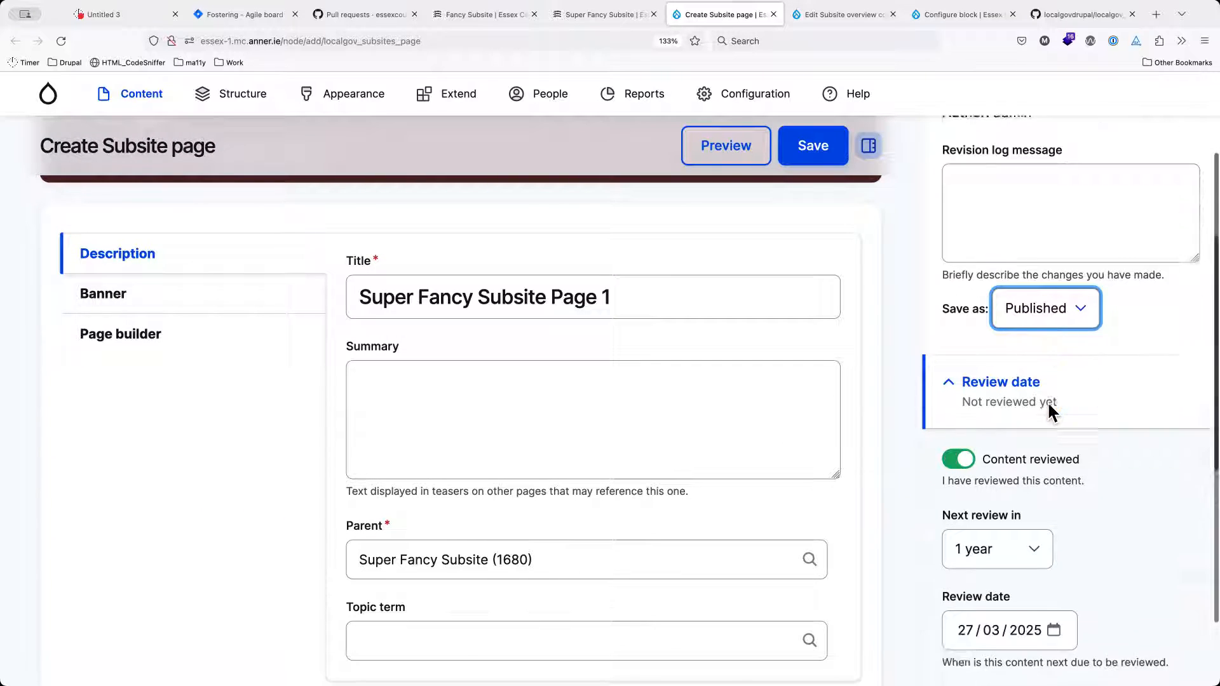
Provide a menu link for Super Fancy Subsite Page 1 with Super Fancy Subsite as its parent link, and save the page.
{"action": "scroll", "coordinate": [1047, 402], "scroll_direction": "down", "scroll_amount": 5}
{"action": "left_click", "coordinate": [1002, 419]}
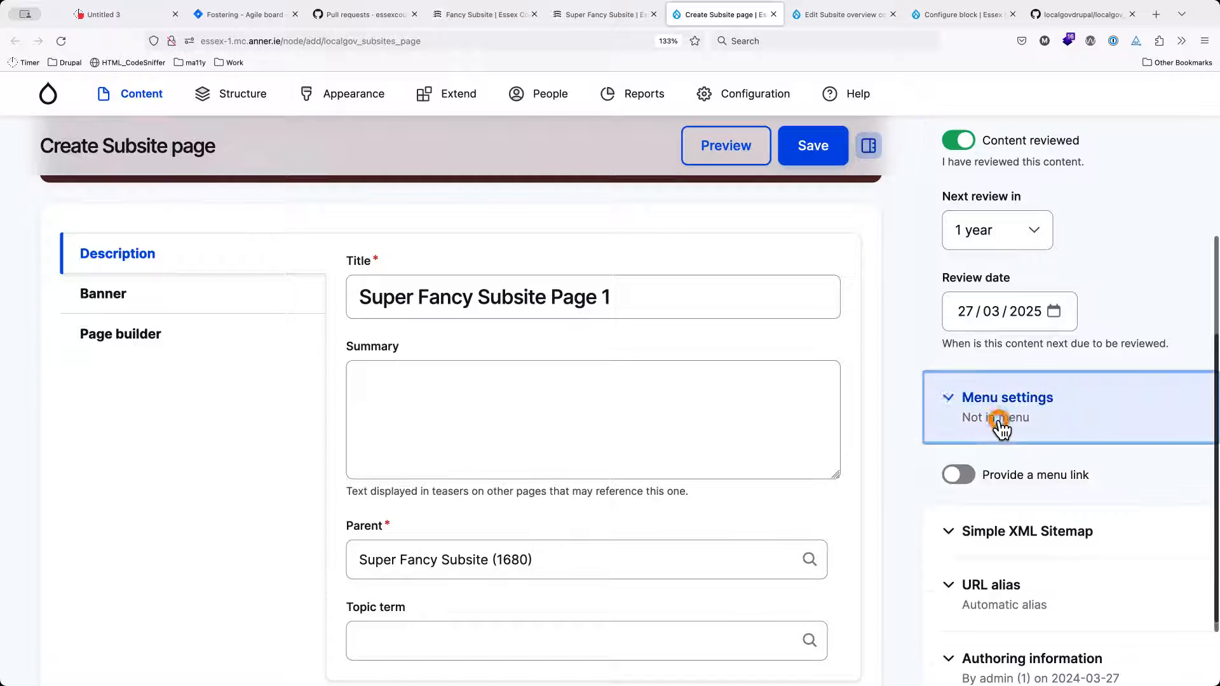
{"action": "left_click", "coordinate": [979, 470]}
{"action": "scroll", "coordinate": [997, 553], "scroll_direction": "down", "scroll_amount": 1}
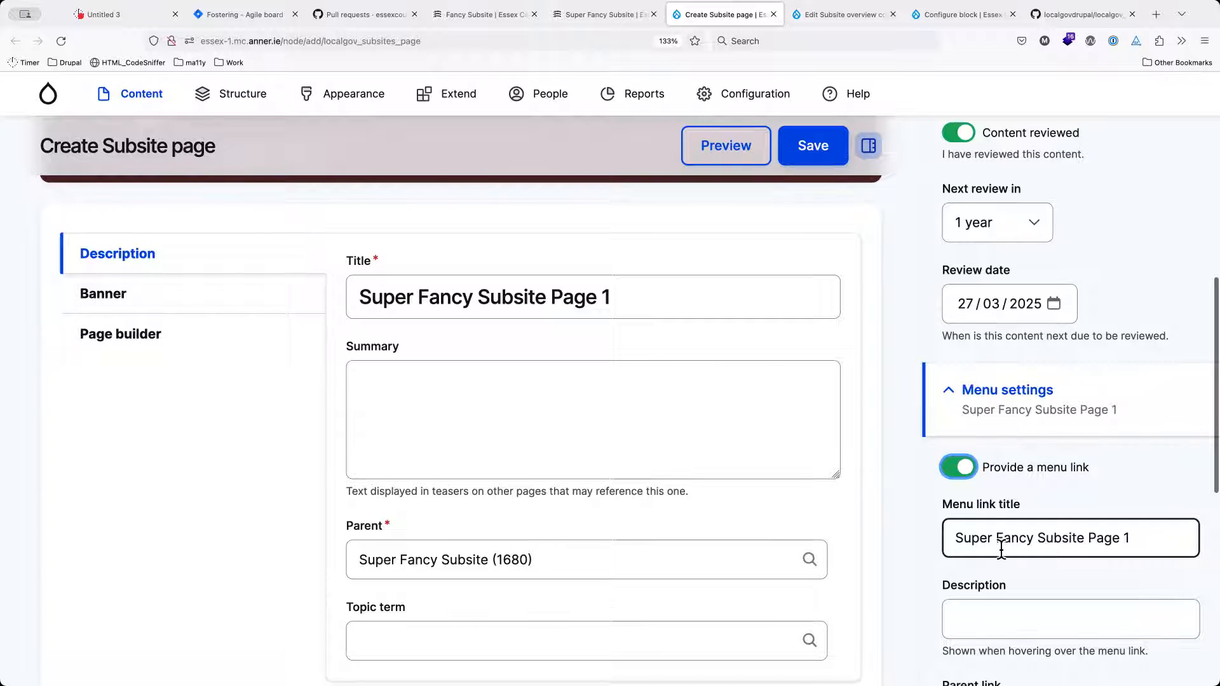
{"action": "scroll", "coordinate": [1048, 547], "scroll_direction": "down", "scroll_amount": 3}
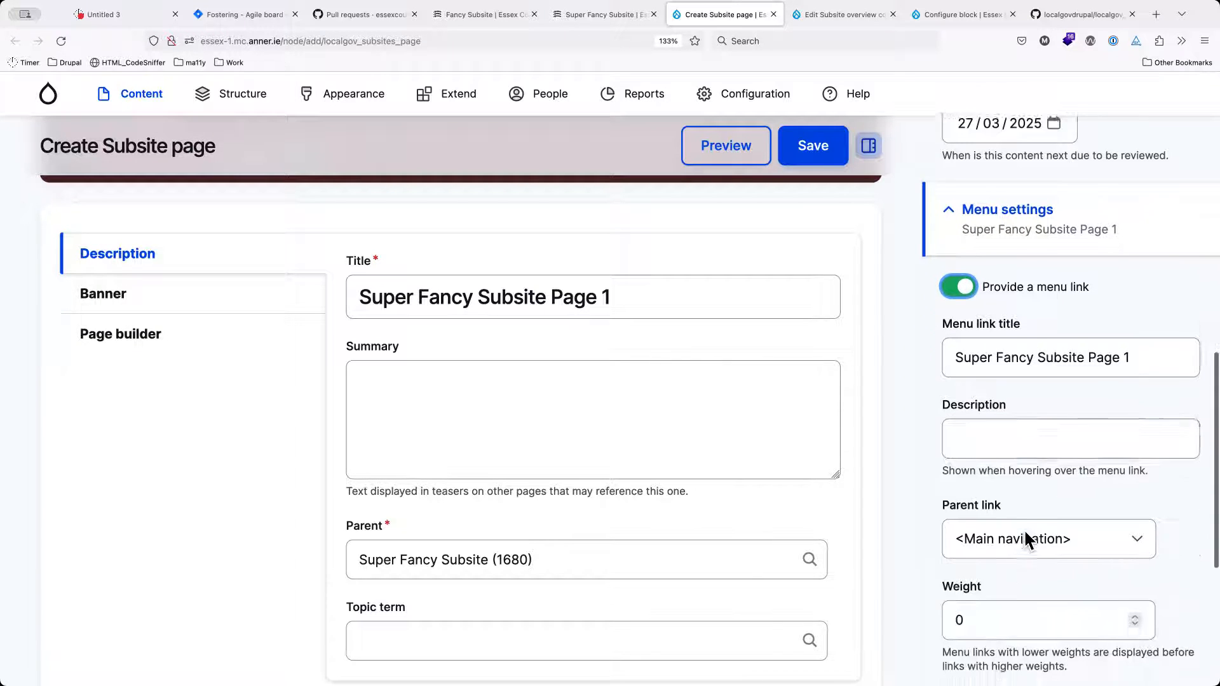
{"action": "scroll", "coordinate": [1024, 529], "scroll_direction": "down", "scroll_amount": 1}
{"action": "left_click", "coordinate": [1023, 497]}
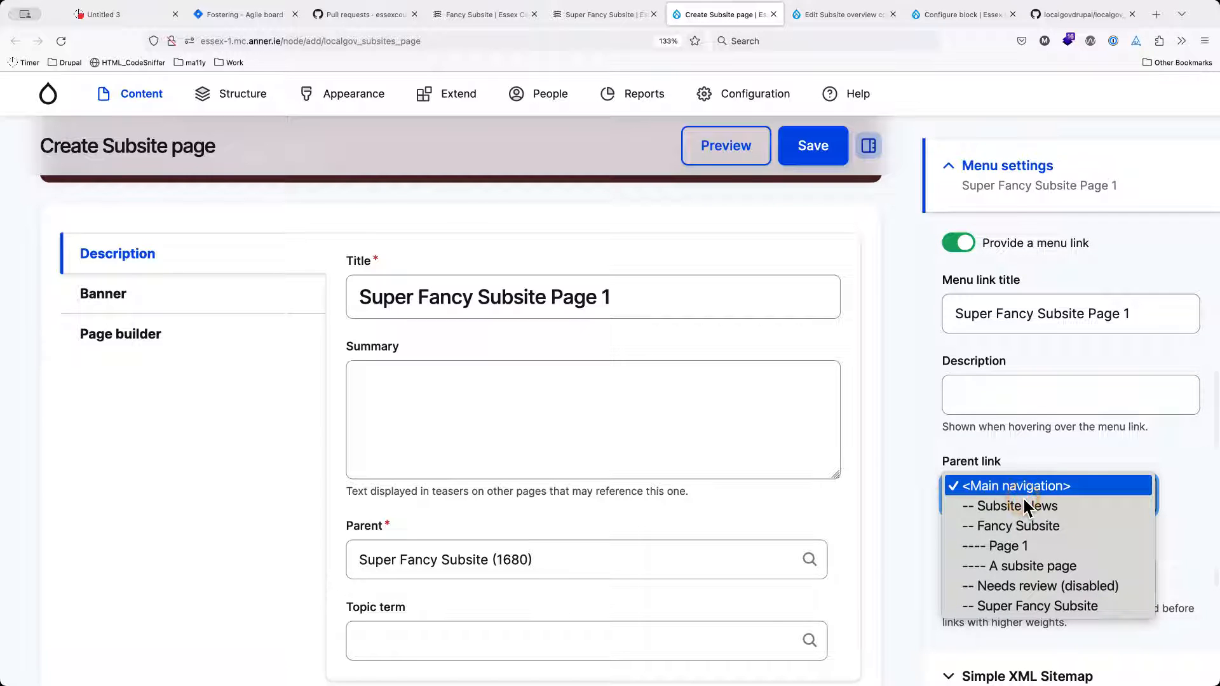
{"action": "left_click", "coordinate": [1007, 605]}
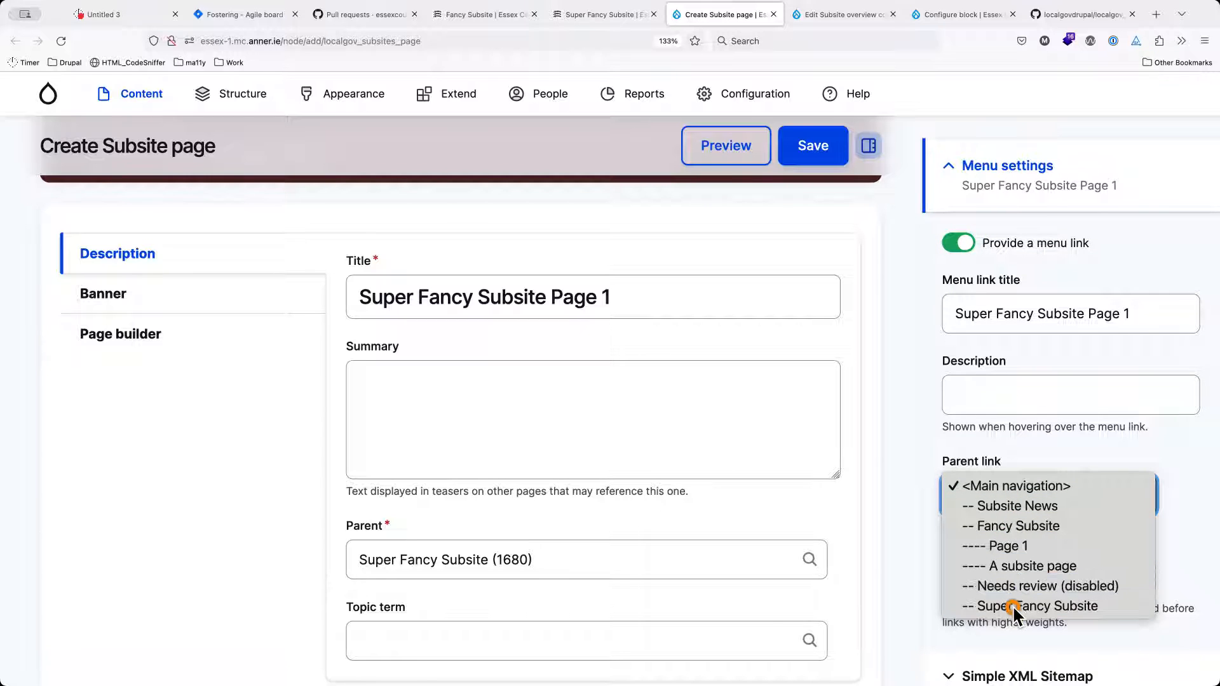
{"action": "left_click", "coordinate": [810, 155]}
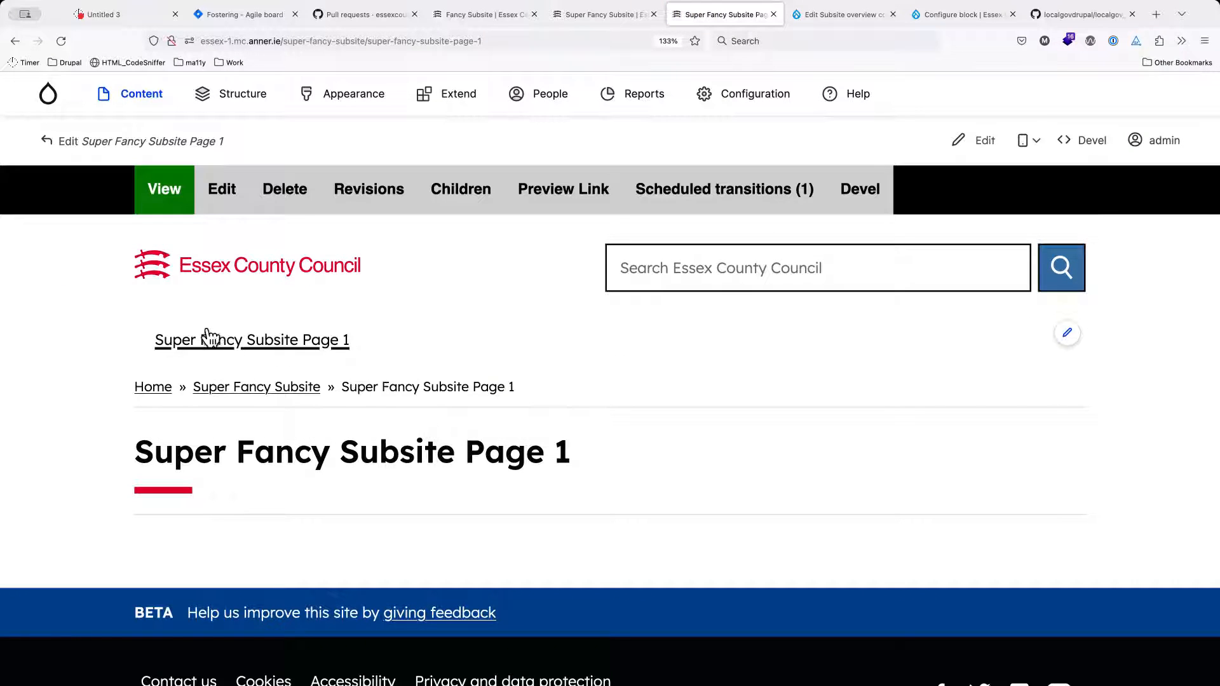
{"action": "left_click_drag", "start_coordinate": [174, 348], "coordinate": [212, 345]}
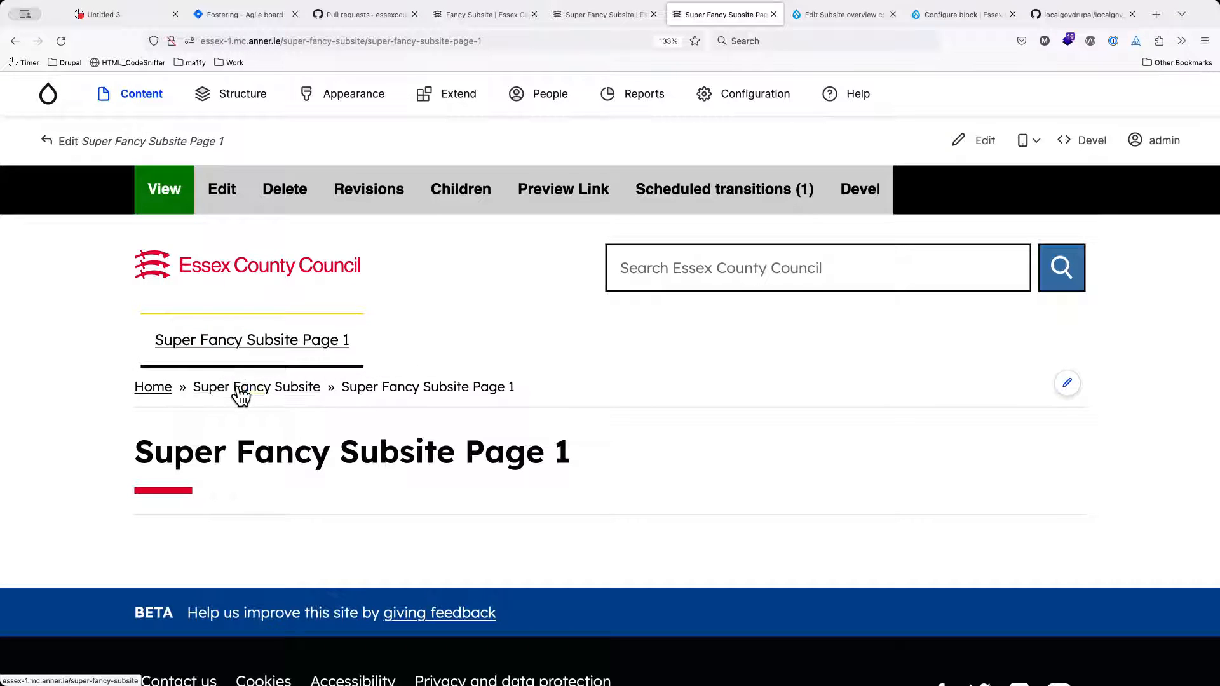
Open the Super Fancy Subsite overview page and inspect the body element of its HTML.
{"action": "left_click", "coordinate": [239, 389]}
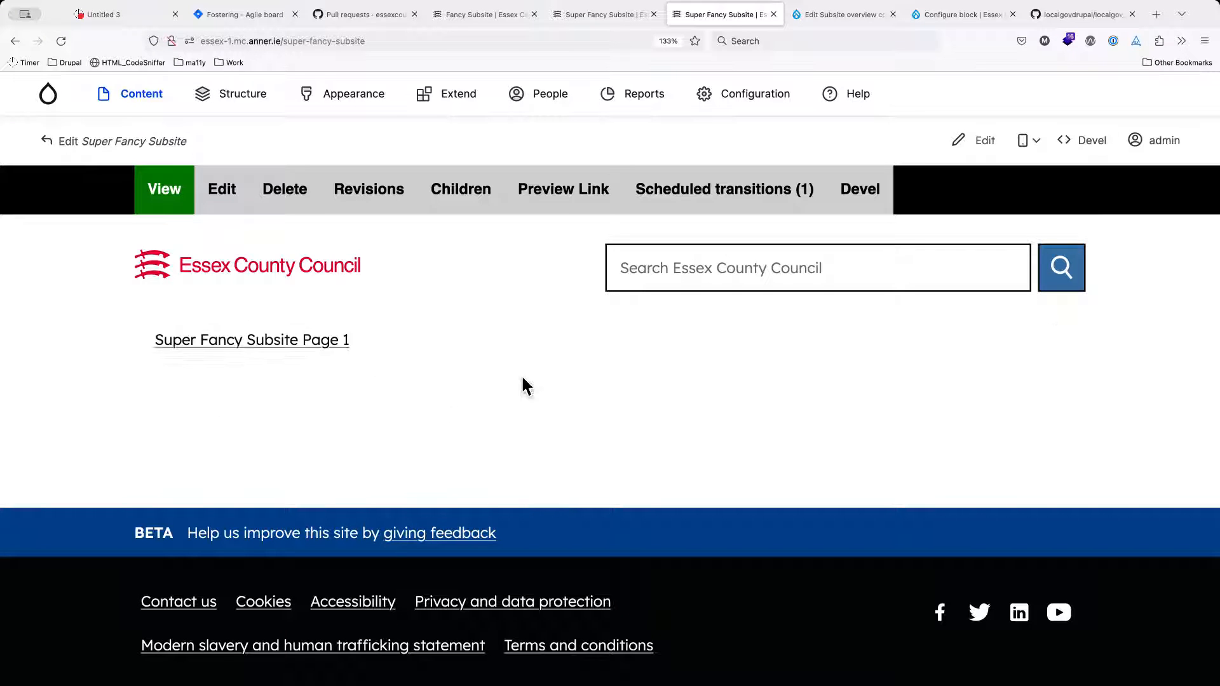
{"action": "right_click", "coordinate": [572, 422]}
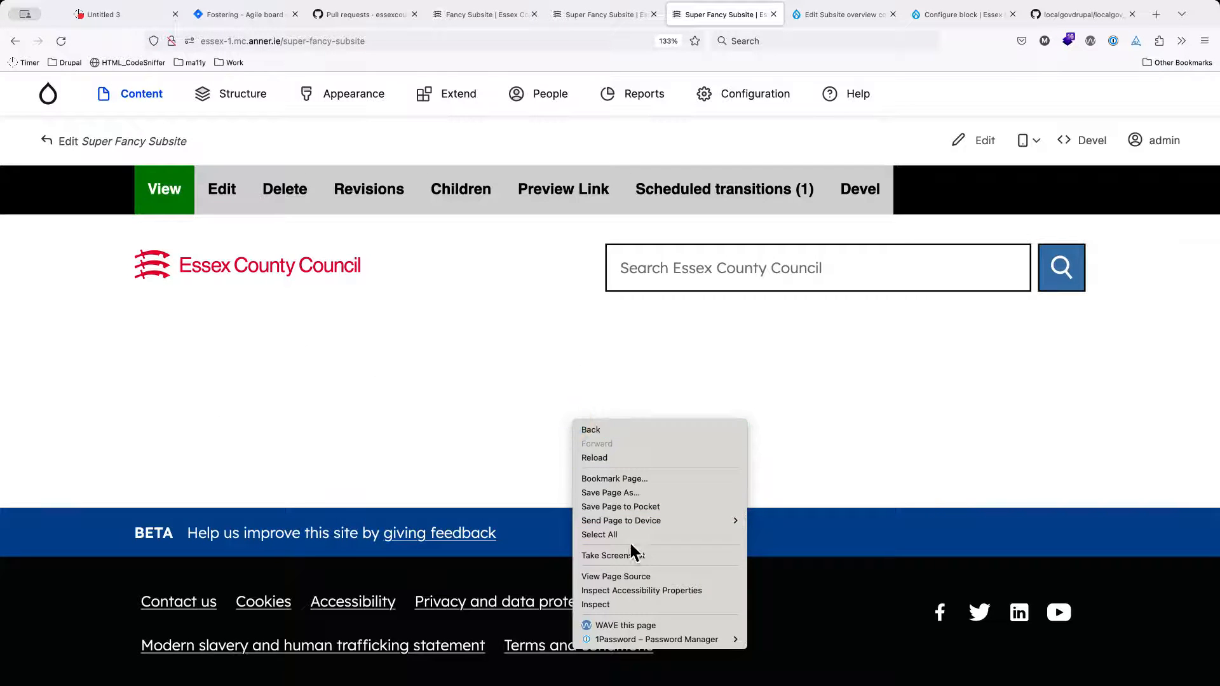
{"action": "left_click", "coordinate": [610, 605]}
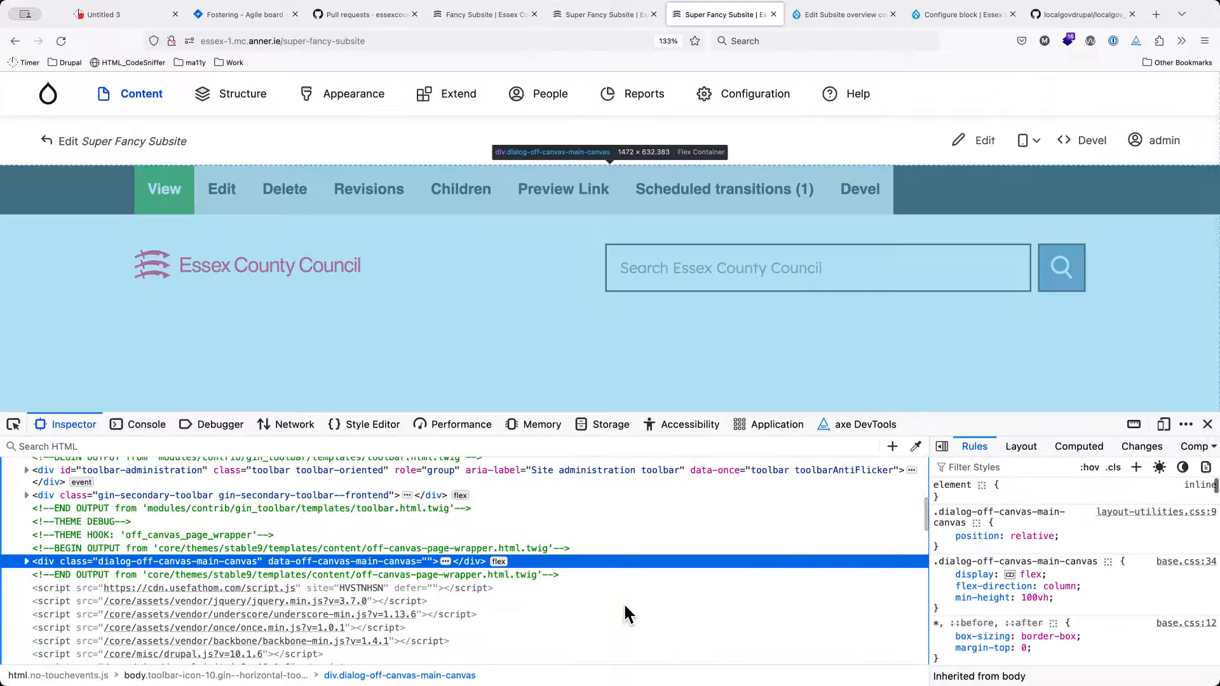
{"action": "scroll", "coordinate": [406, 582], "scroll_direction": "up", "scroll_amount": 5}
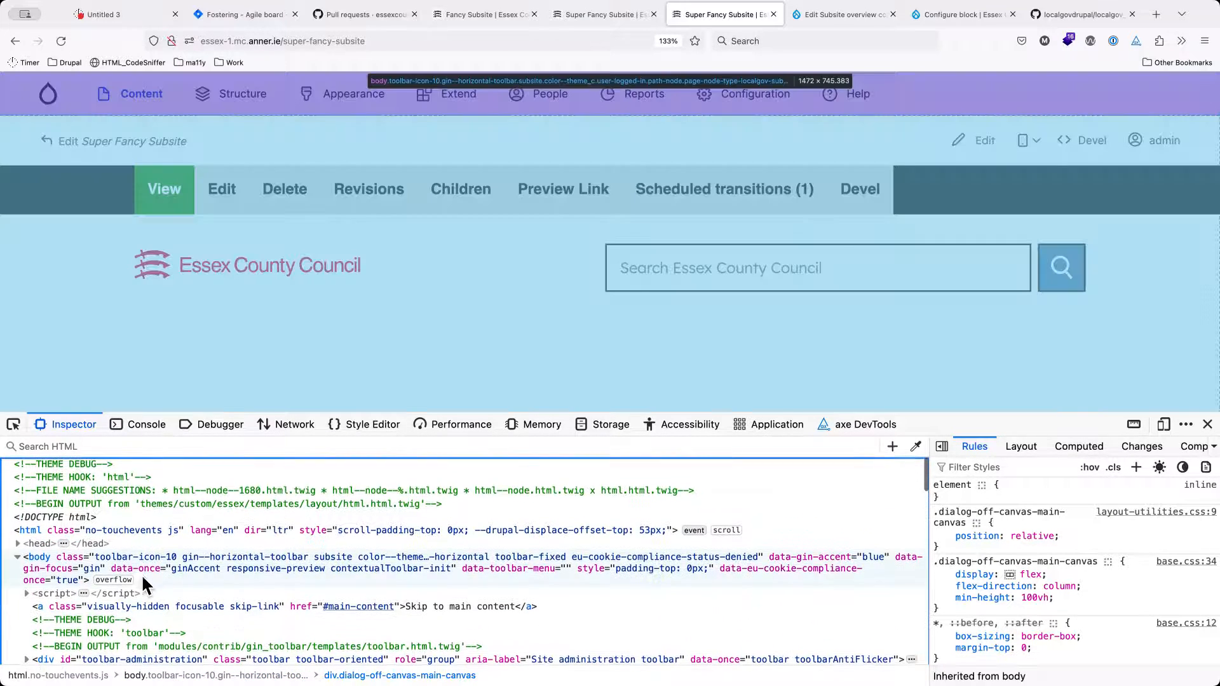
{"action": "left_click", "coordinate": [64, 559]}
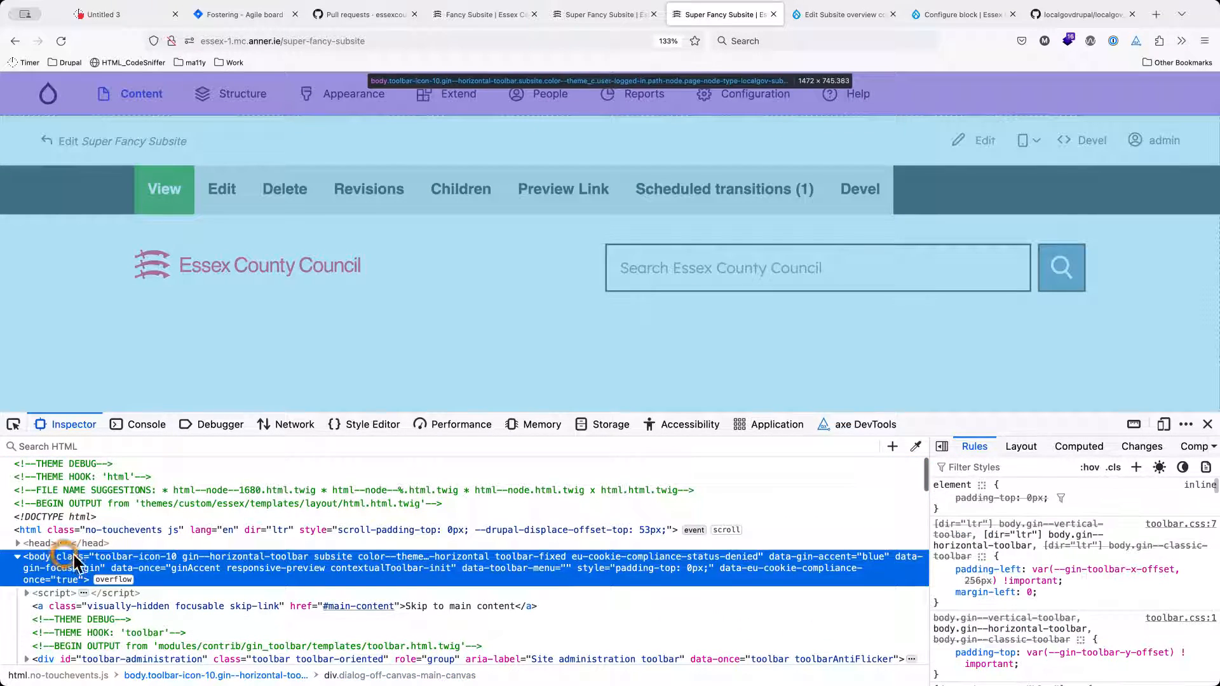
Examine the subsite and color--theme_c classes in the body element's class attribute, and look over the page.
{"action": "double_click", "coordinate": [321, 563]}
{"action": "left_click", "coordinate": [325, 557]}
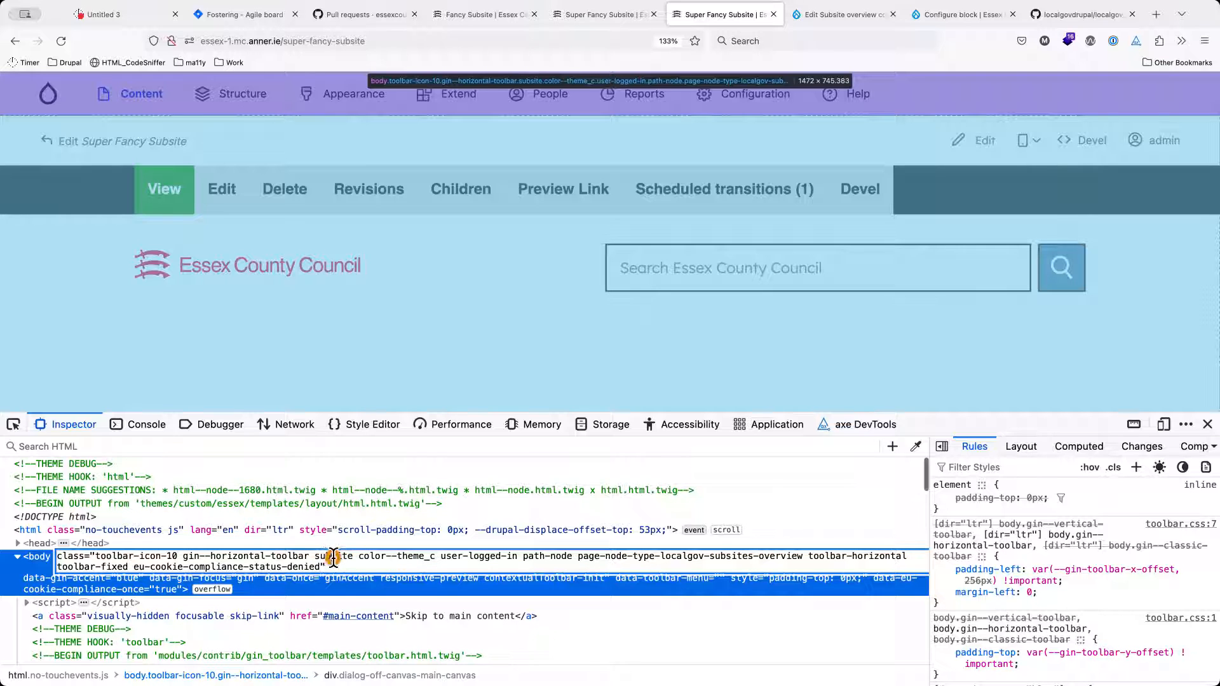
{"action": "double_click", "coordinate": [333, 557]}
{"action": "left_click", "coordinate": [355, 557]}
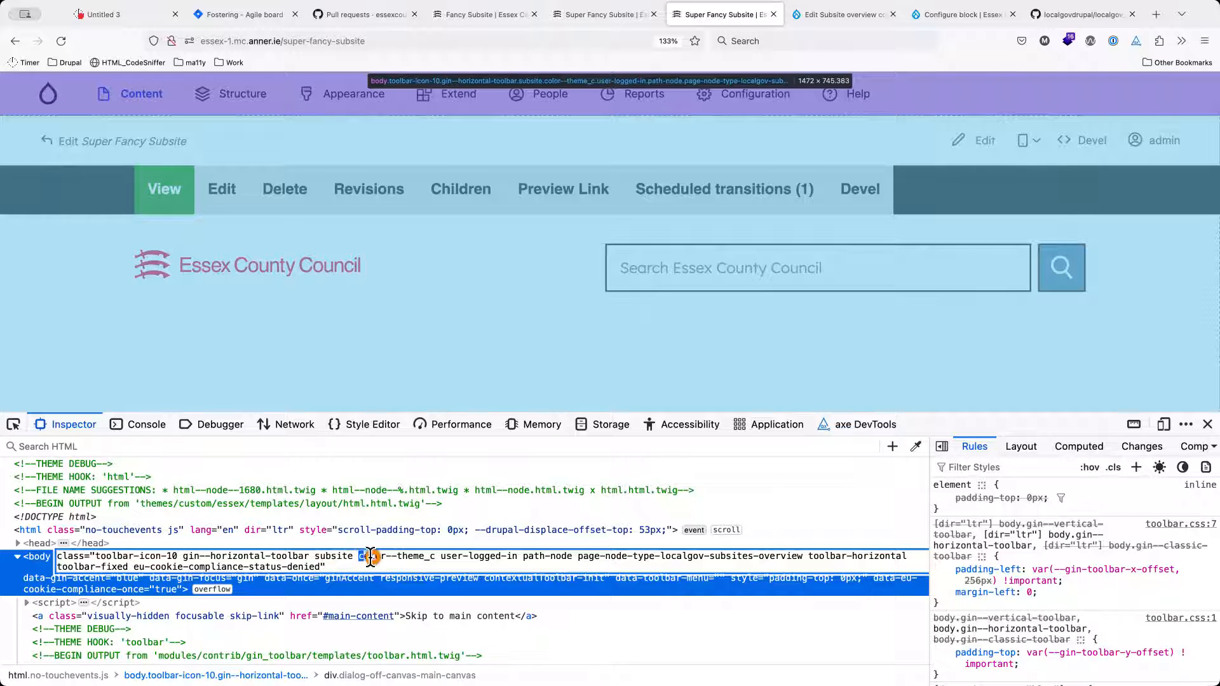
{"action": "left_click_drag", "start_coordinate": [371, 558], "coordinate": [427, 561]}
{"action": "left_click", "coordinate": [433, 560]}
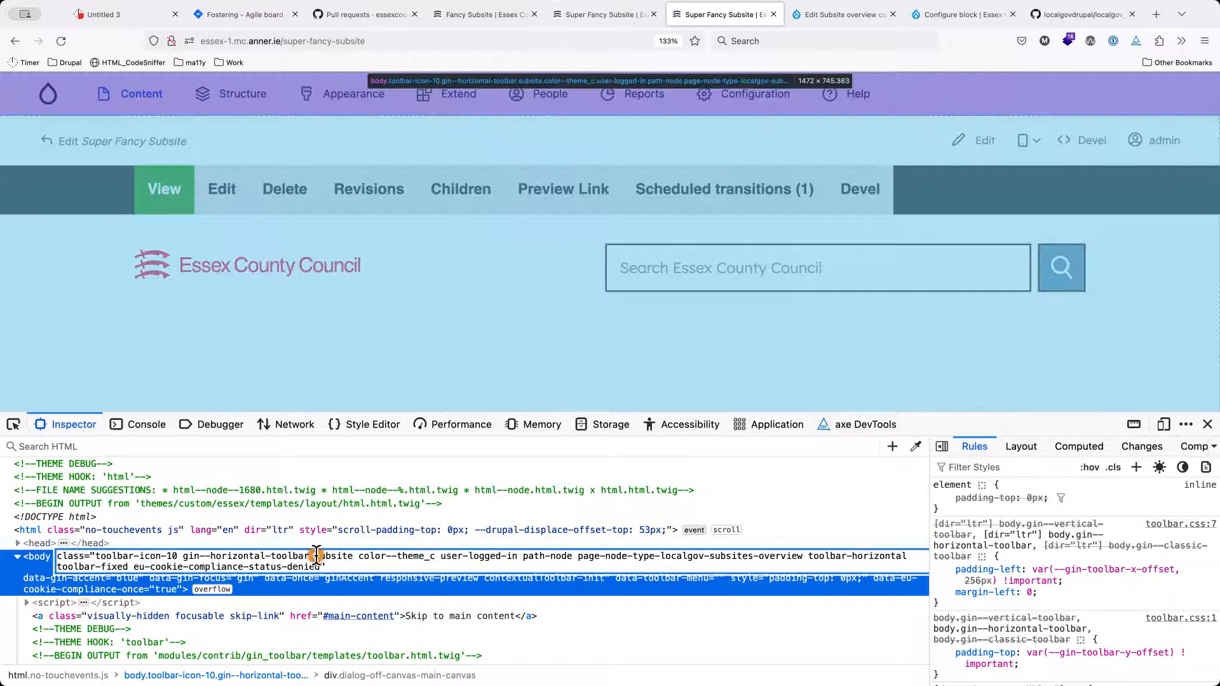
{"action": "left_click_drag", "start_coordinate": [316, 557], "coordinate": [434, 559]}
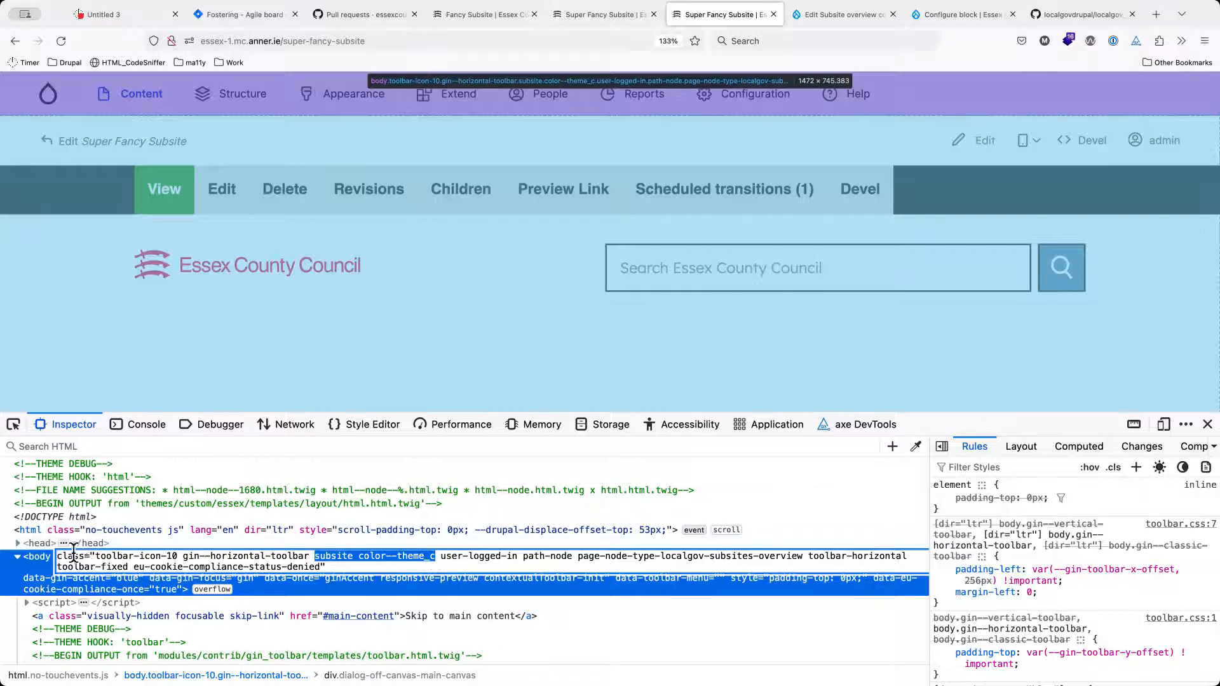
{"action": "left_click", "coordinate": [45, 563]}
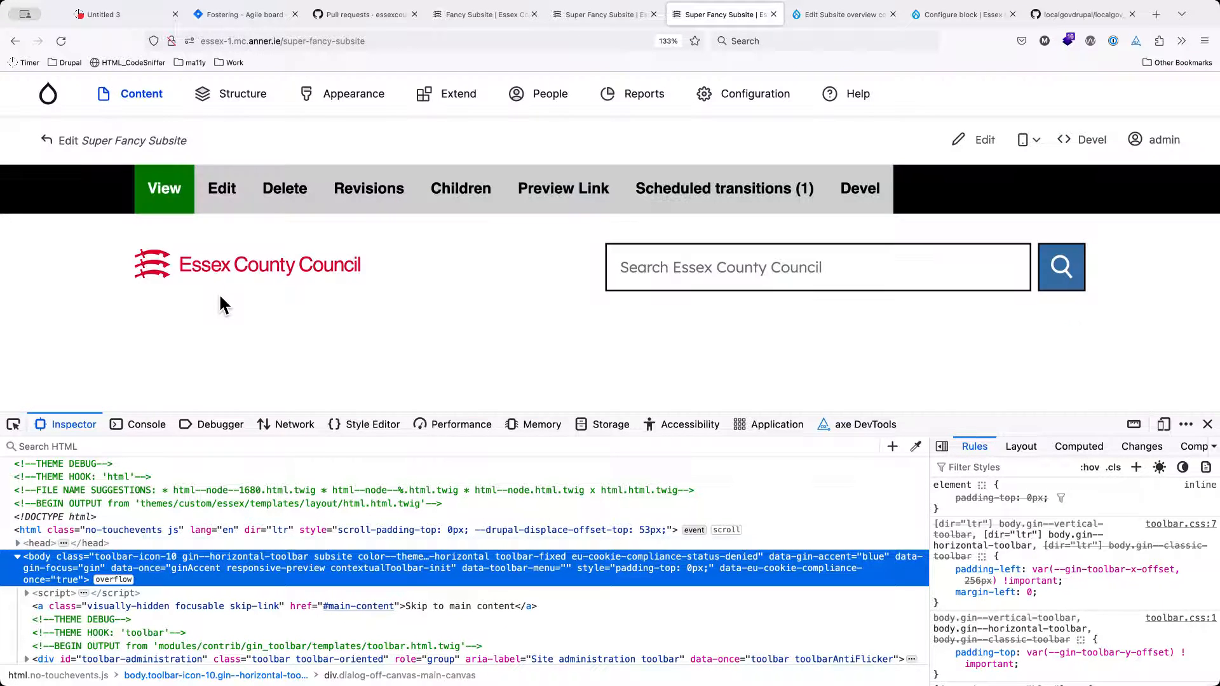
{"action": "scroll", "coordinate": [222, 298], "scroll_direction": "down", "scroll_amount": 5}
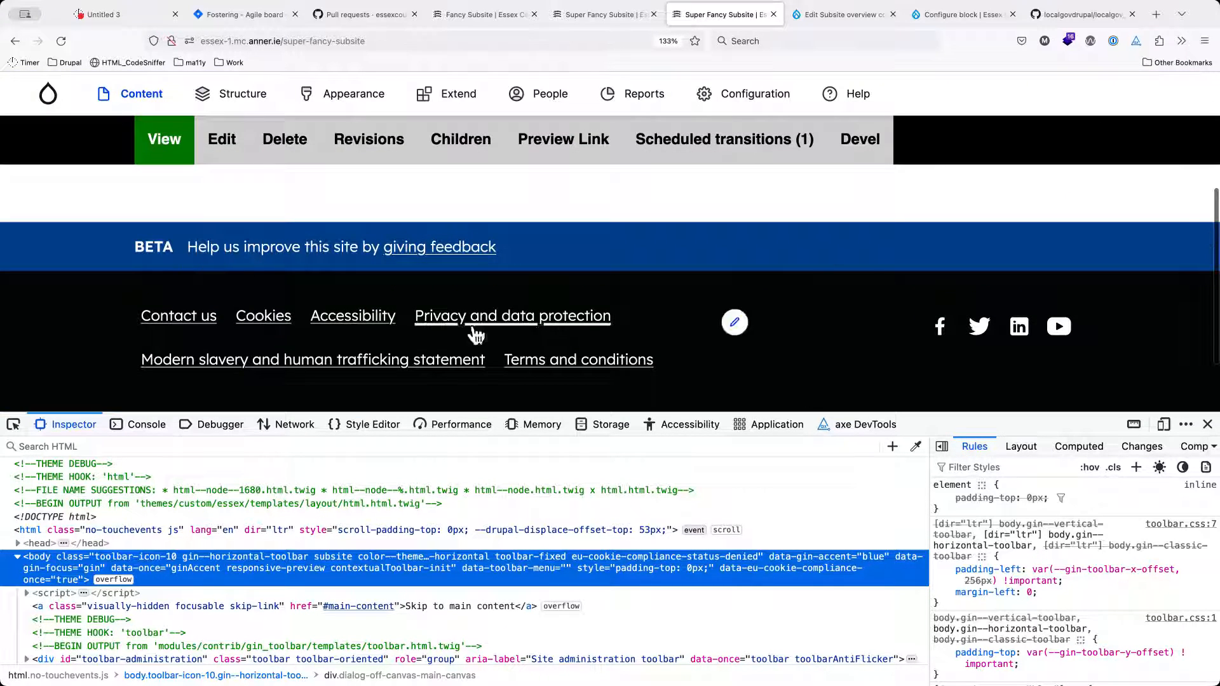
{"action": "scroll", "coordinate": [398, 343], "scroll_direction": "up", "scroll_amount": 10}
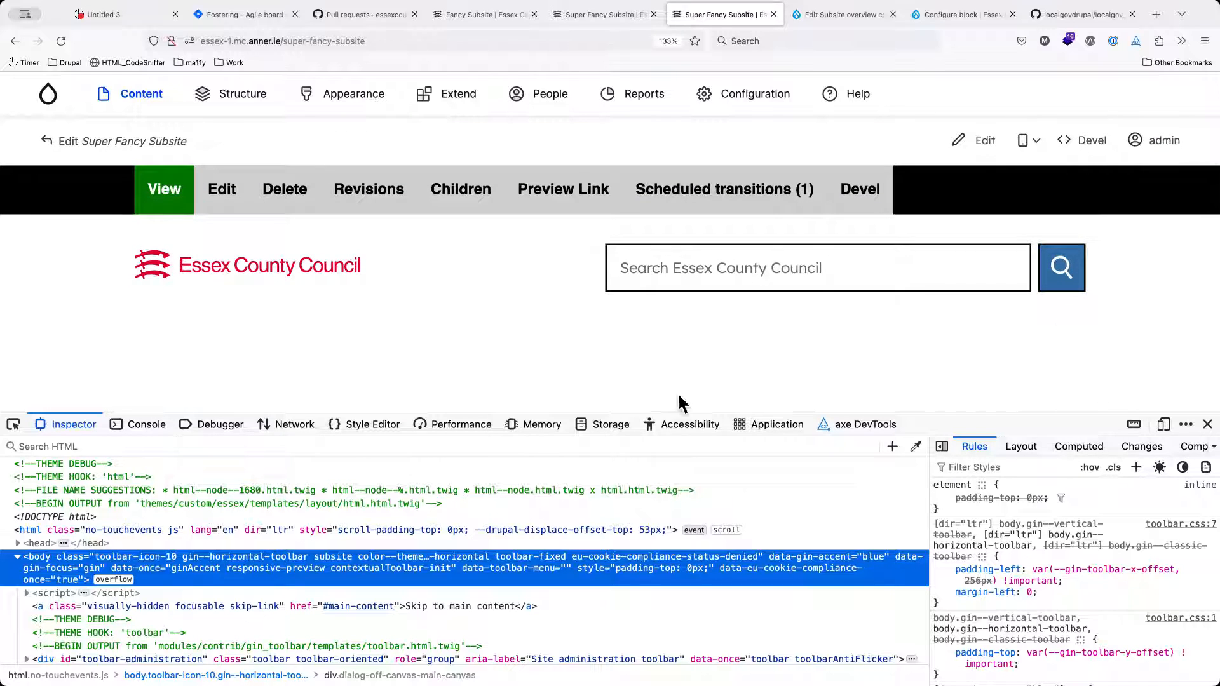
Switch to the code editor and review the subsite menu rules and the red and purple navigation rules in variables.css.
{"action": "key", "text": "super+Tab"}
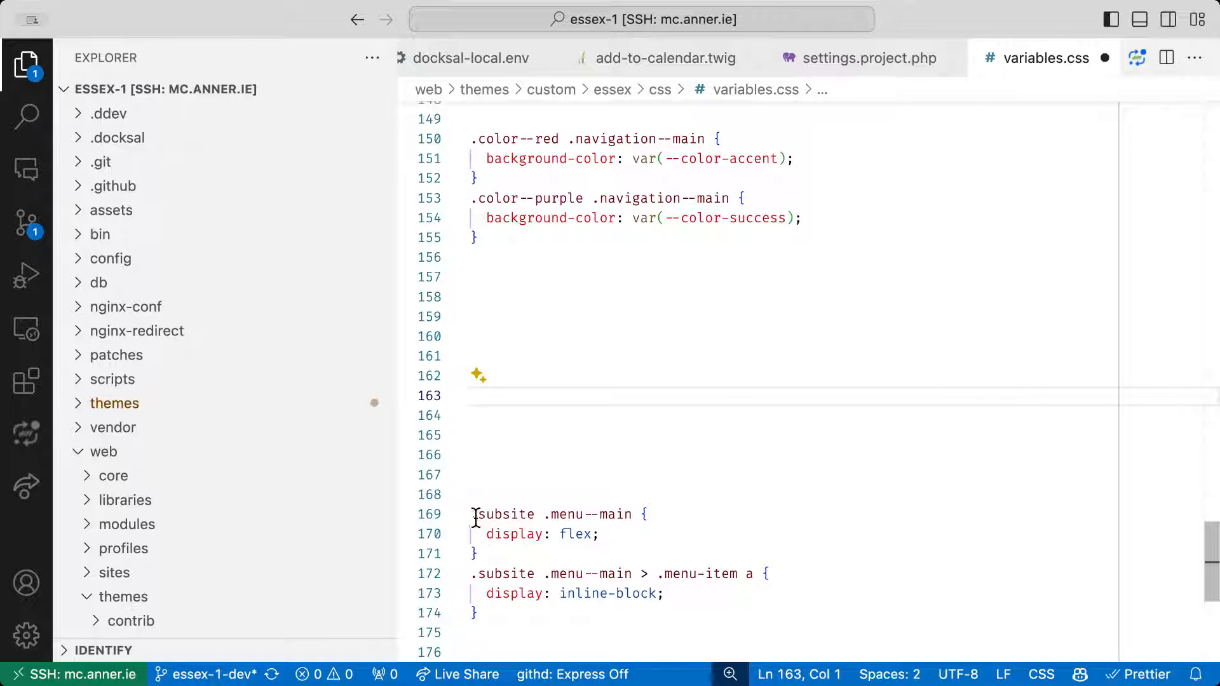
{"action": "left_click_drag", "start_coordinate": [534, 515], "coordinate": [612, 534]}
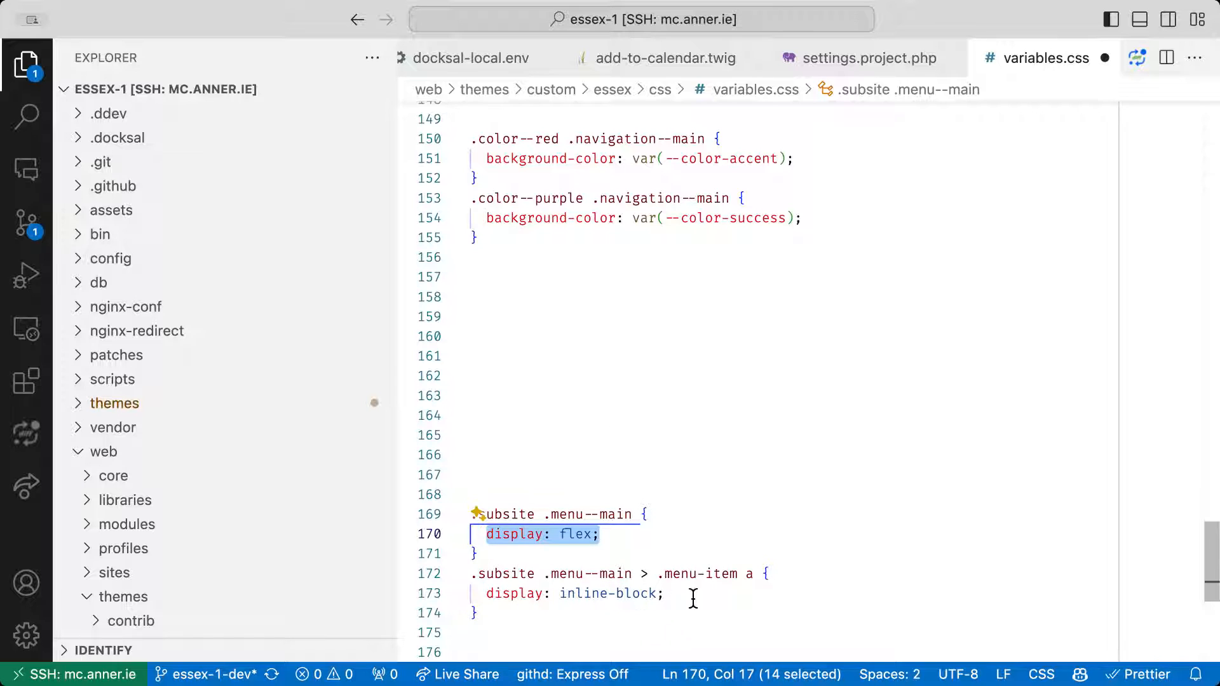
{"action": "left_click", "coordinate": [667, 593]}
{"action": "mouse_move", "coordinate": [667, 593]}
{"action": "left_mouse_down"}
{"action": "mouse_move", "coordinate": [586, 593]}
{"action": "mouse_move", "coordinate": [676, 594]}
{"action": "left_mouse_up"}
{"action": "scroll", "coordinate": [537, 450], "scroll_direction": "up", "scroll_amount": 3}
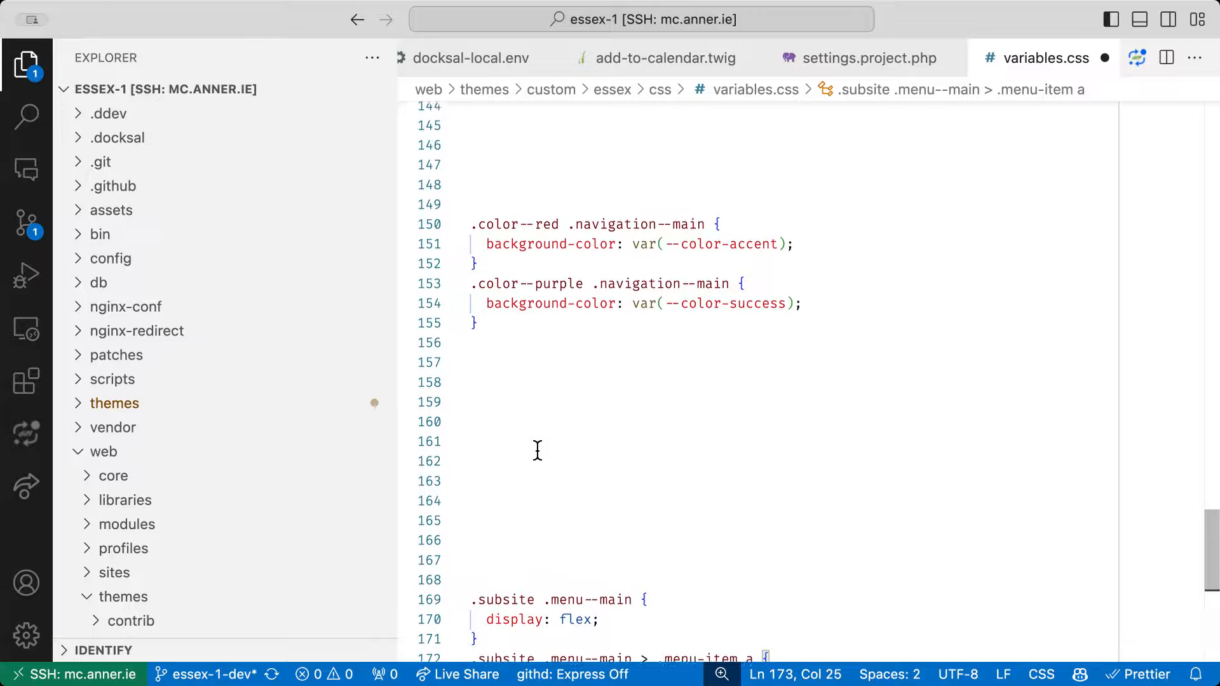
{"action": "scroll", "coordinate": [537, 450], "scroll_direction": "down", "scroll_amount": 1}
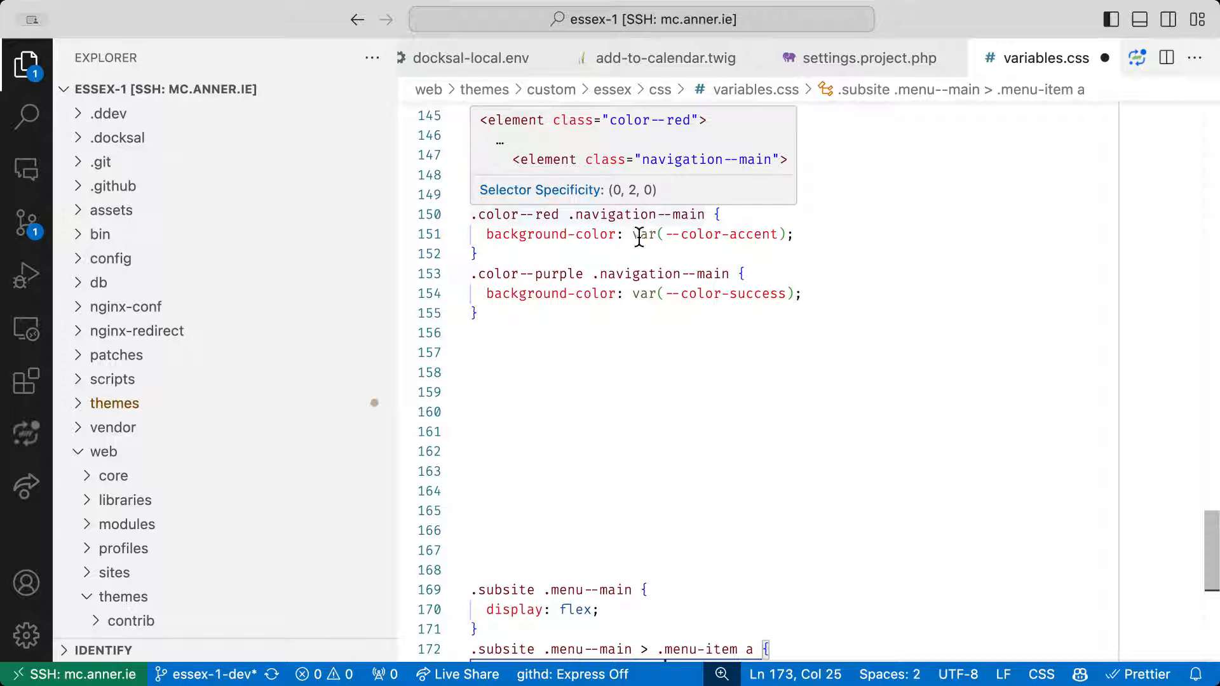
{"action": "left_click", "coordinate": [639, 237]}
{"action": "left_click", "coordinate": [803, 236]}
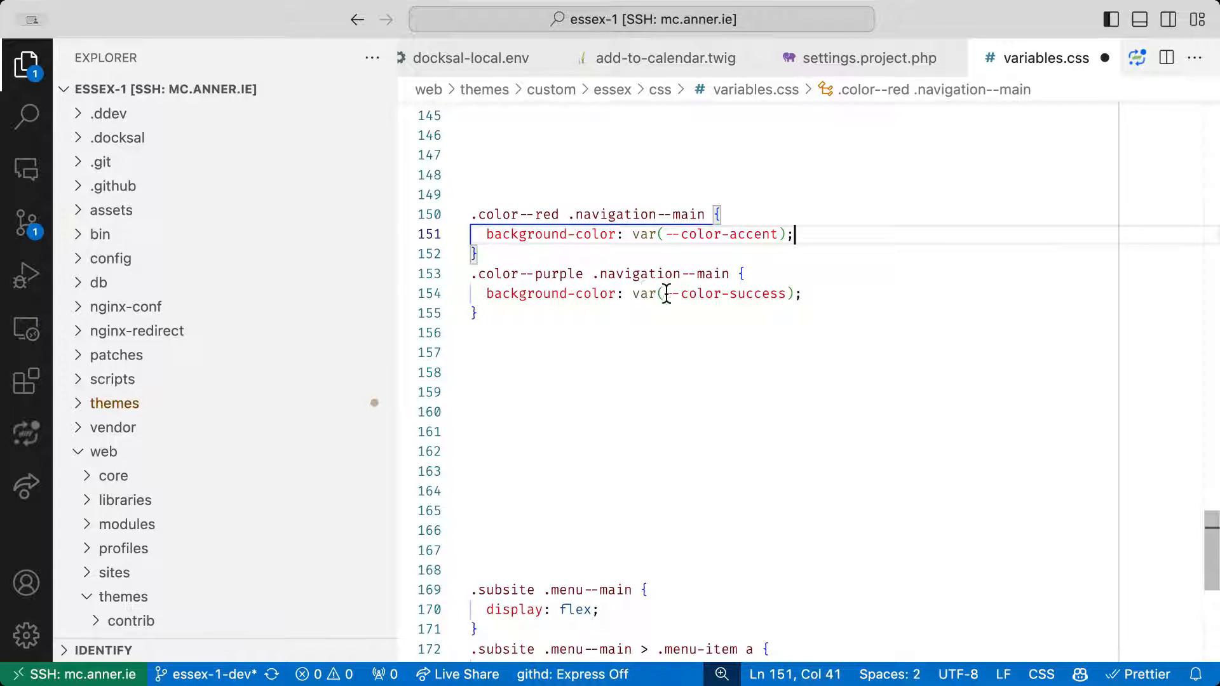
Duplicate the .color--purple .navigation--main rule twice directly below the original.
{"action": "left_click", "coordinate": [520, 317]}
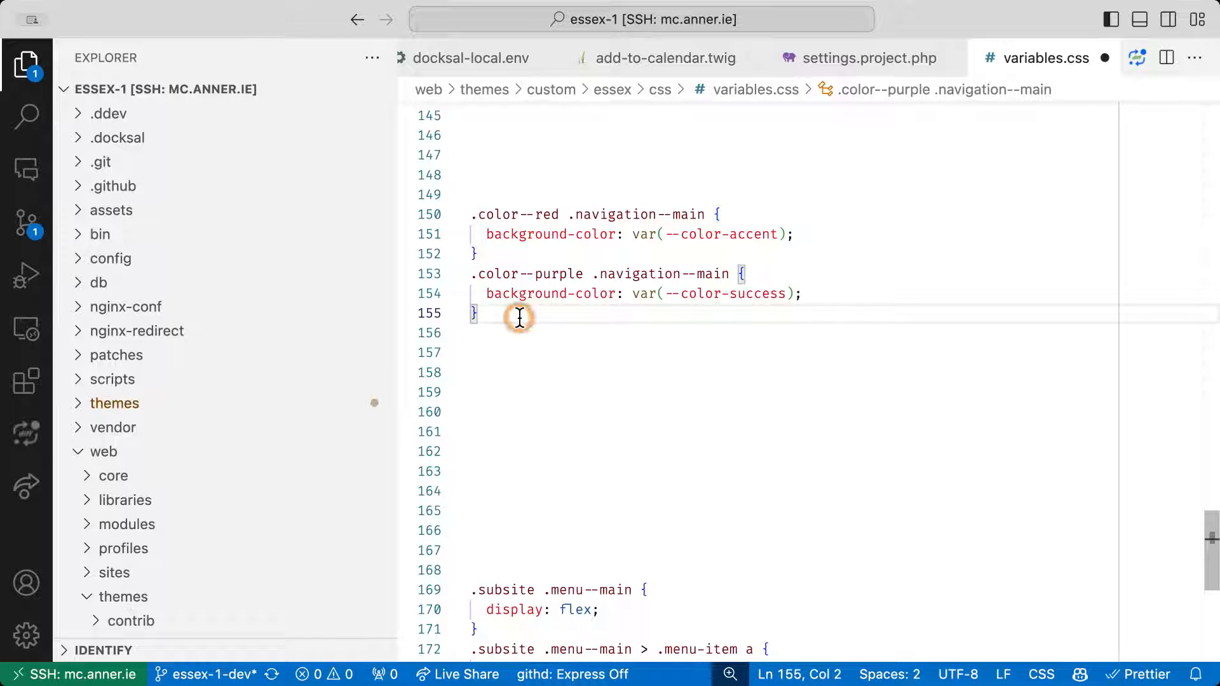
{"action": "left_click_drag", "start_coordinate": [506, 318], "coordinate": [463, 275]}
{"action": "key", "text": "shift+alt+Down"}
{"action": "key", "text": "shift+alt+Down"}
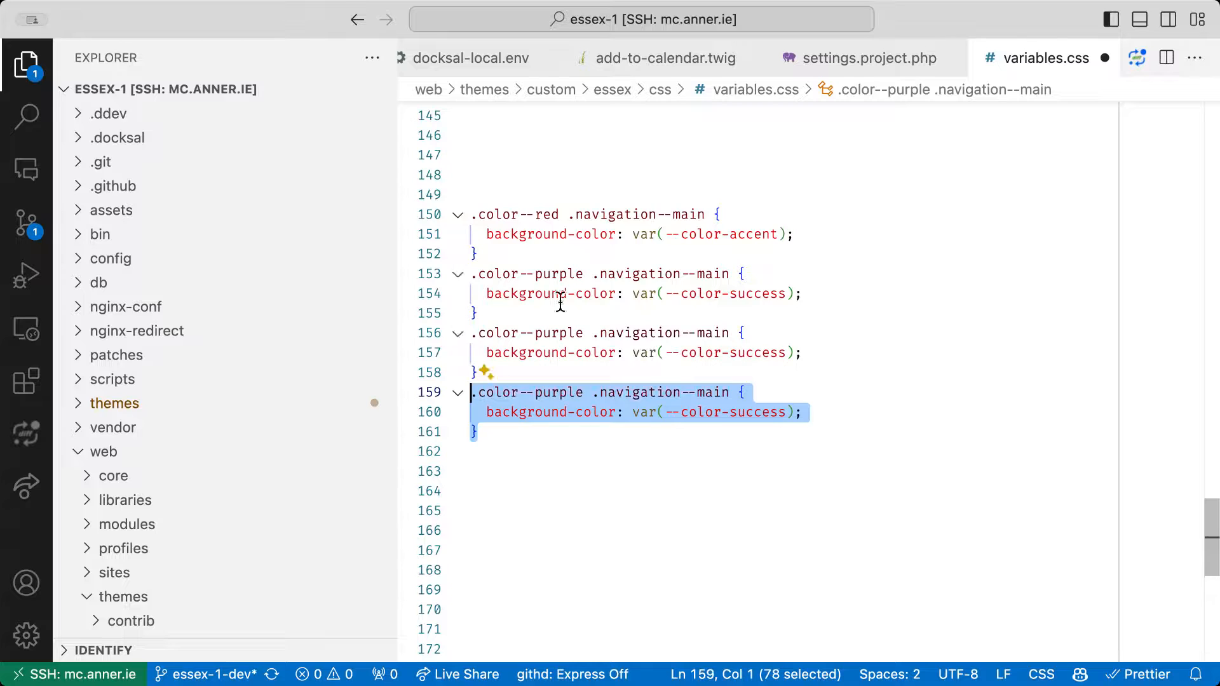
Change the first duplicated rule's selector to .color--theme_c and its background colour to green.
{"action": "double_click", "coordinate": [567, 332]}
{"action": "type", "text": "theme"}
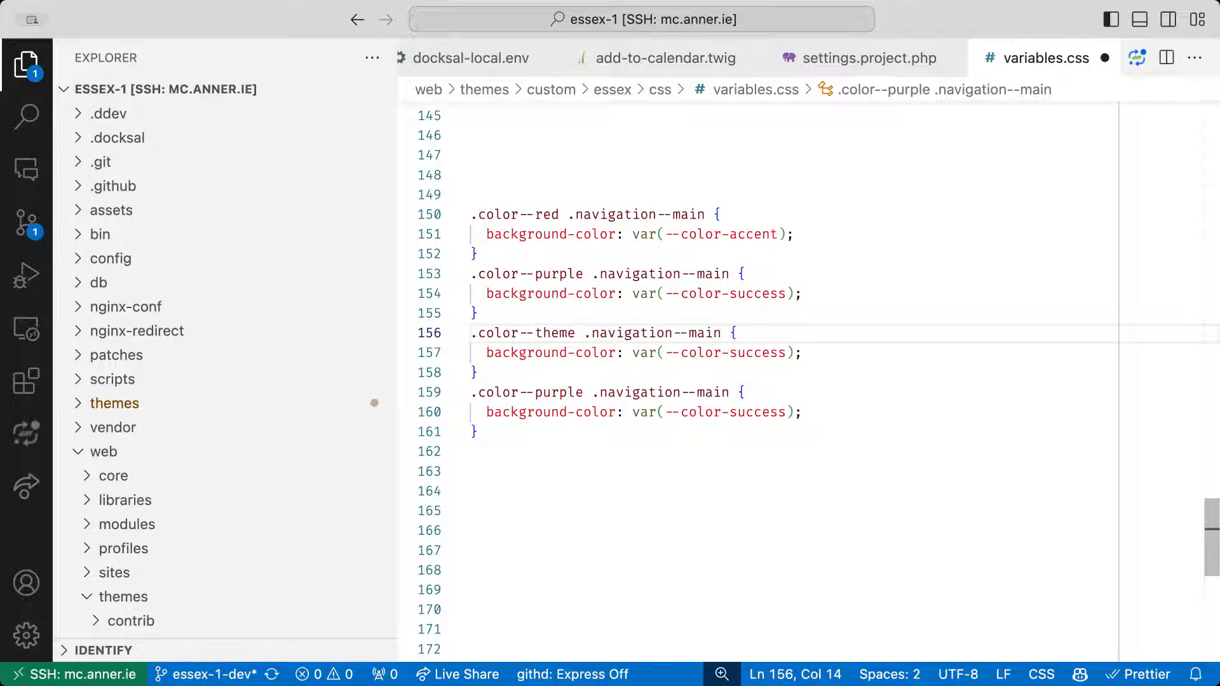
{"action": "type", "text": "_c"}
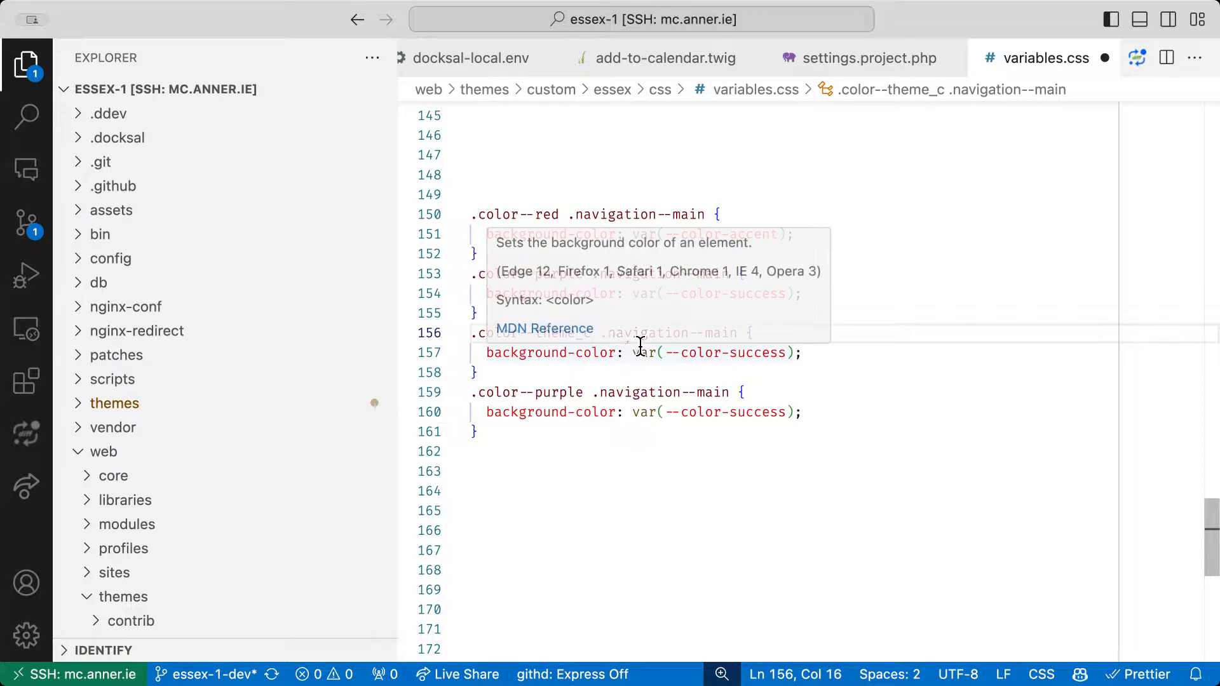
{"action": "left_click_drag", "start_coordinate": [634, 352], "coordinate": [796, 354]}
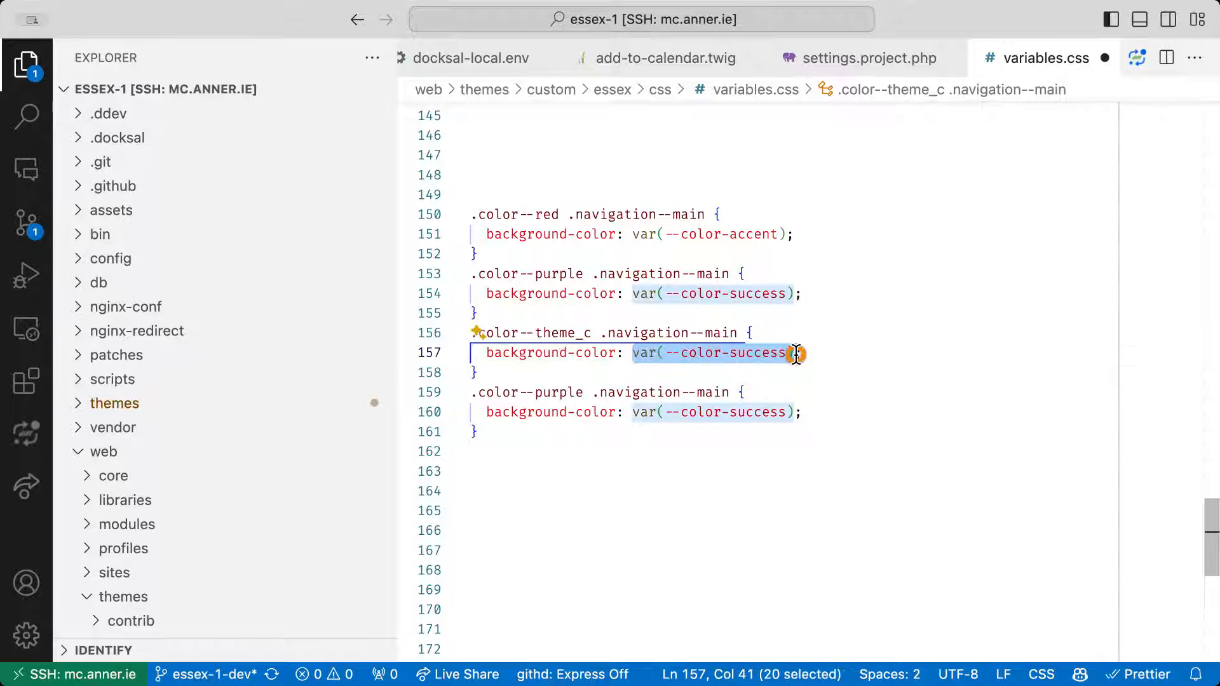
{"action": "type", "text": "g"}
{"action": "type", "text": "reen"}
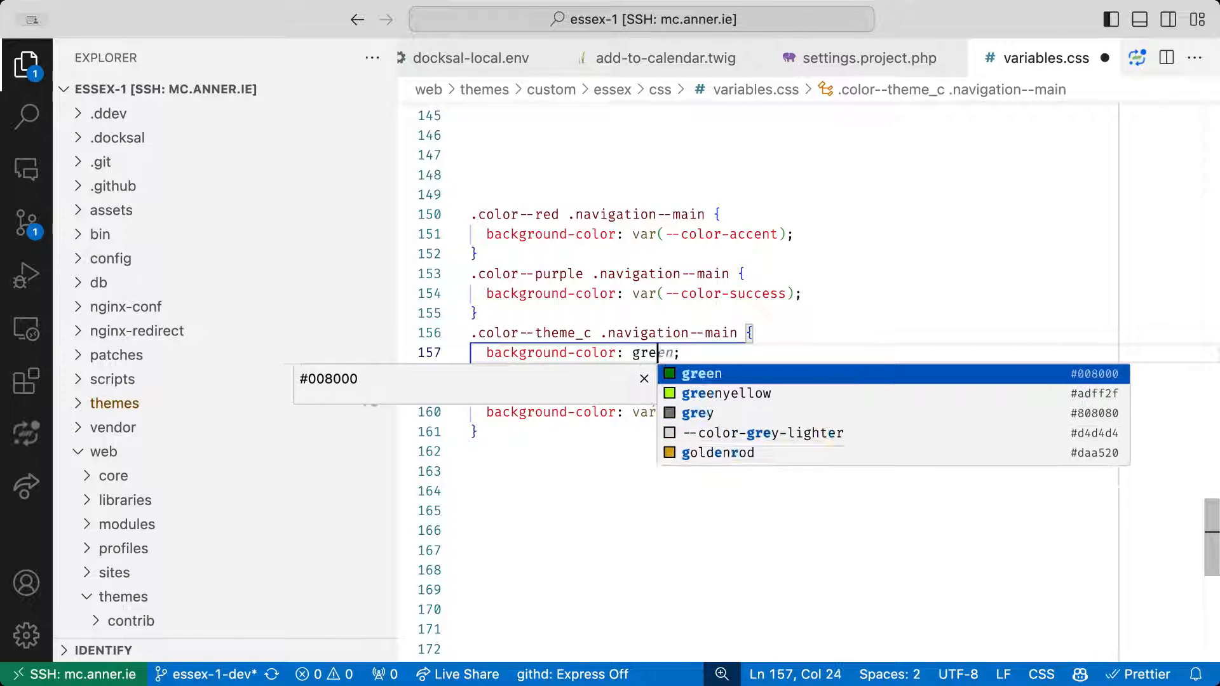
{"action": "left_click", "coordinate": [886, 317]}
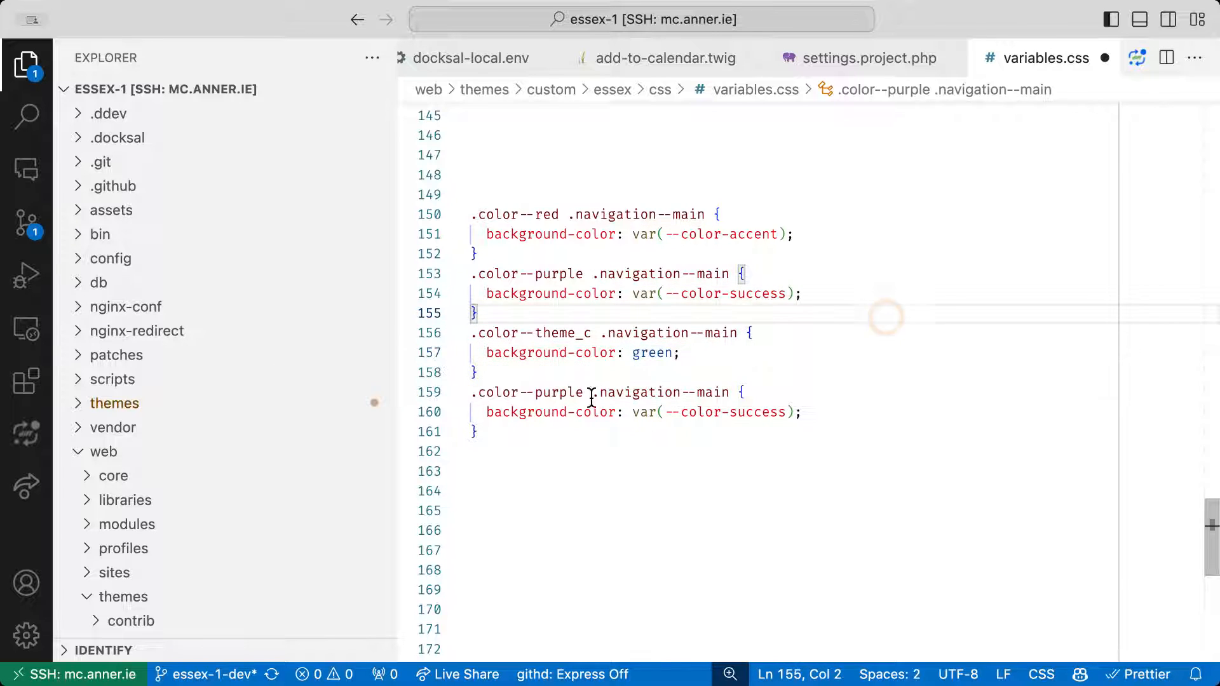
Change the second duplicated rule's selector to .color--theme_b with a yellow background colour, and save variables.css.
{"action": "double_click", "coordinate": [559, 392]}
{"action": "type", "text": "theme_b"}
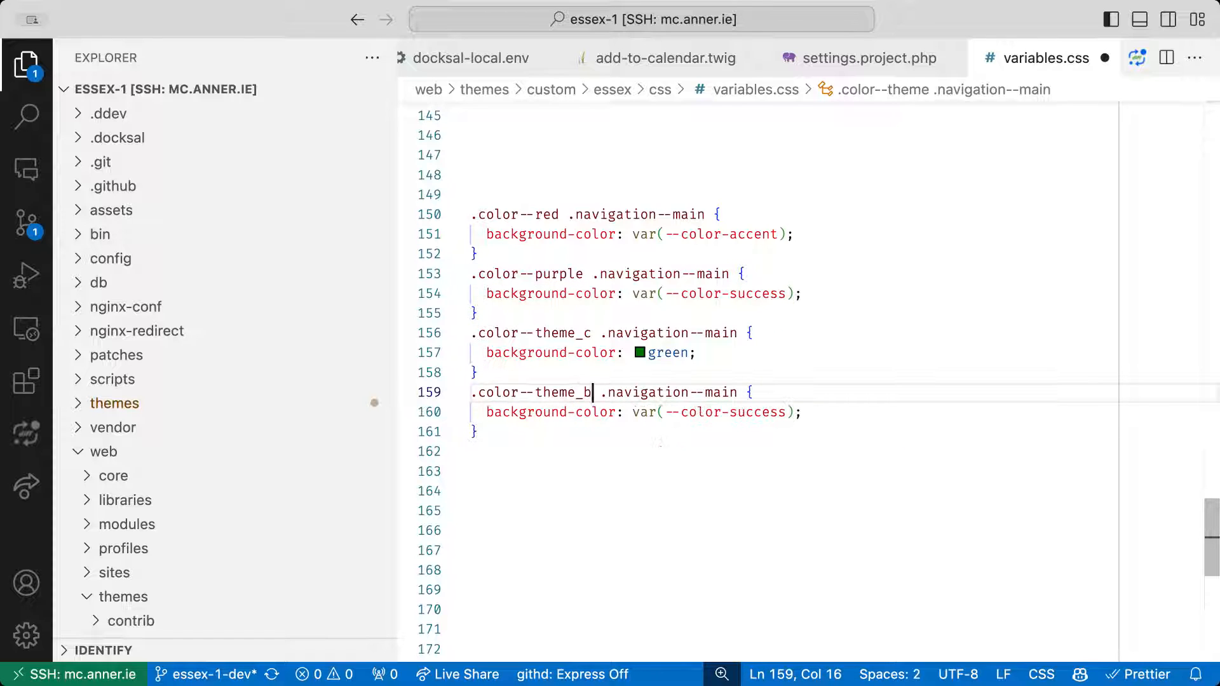
{"action": "left_click_drag", "start_coordinate": [793, 412], "coordinate": [635, 410]}
{"action": "key", "text": "BackSpace"}
{"action": "type", "text": "y;"}
{"action": "key", "text": "Return"}
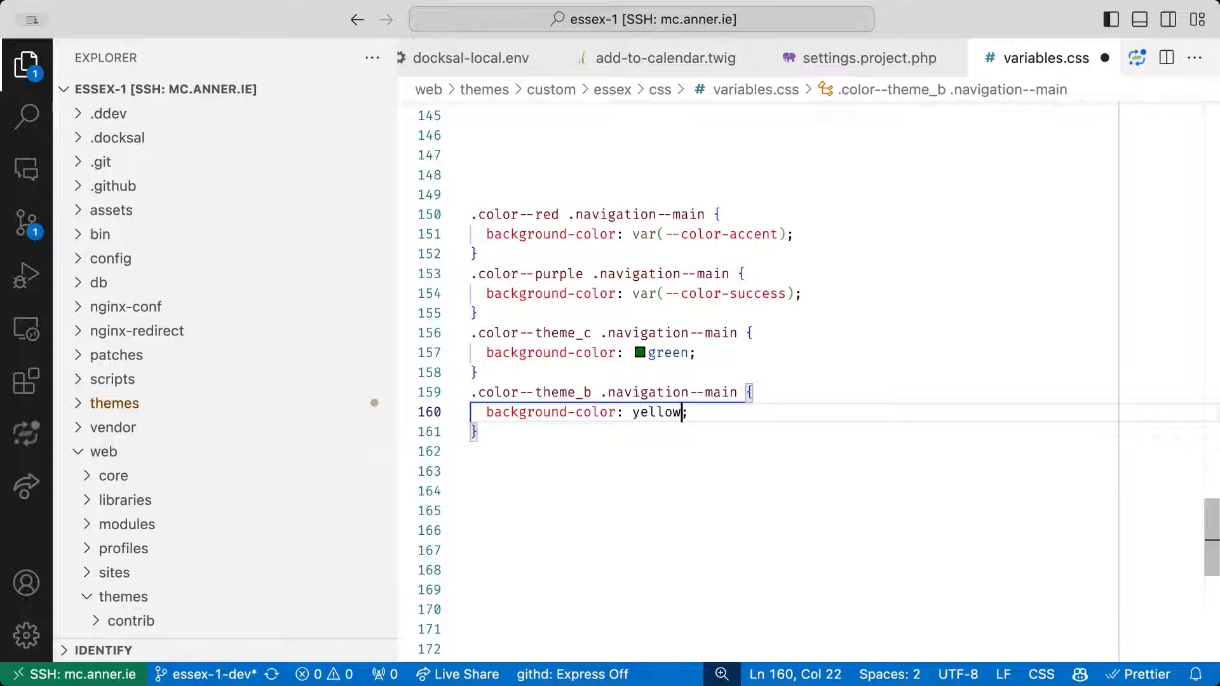
{"action": "key", "text": "super+s"}
Switch to the browser, reload Super Fancy Subsite and check its navigation colour against the theme rules in variables.css.
{"action": "key", "text": "super+Tab"}
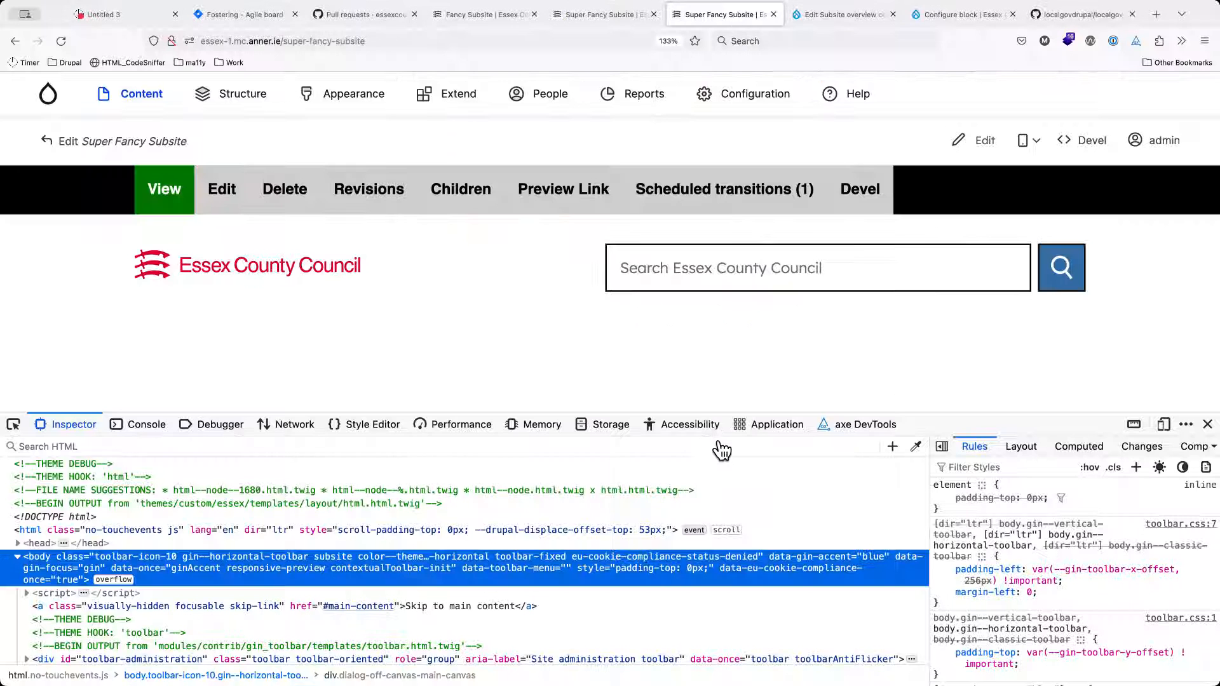
{"action": "key", "text": "super+r"}
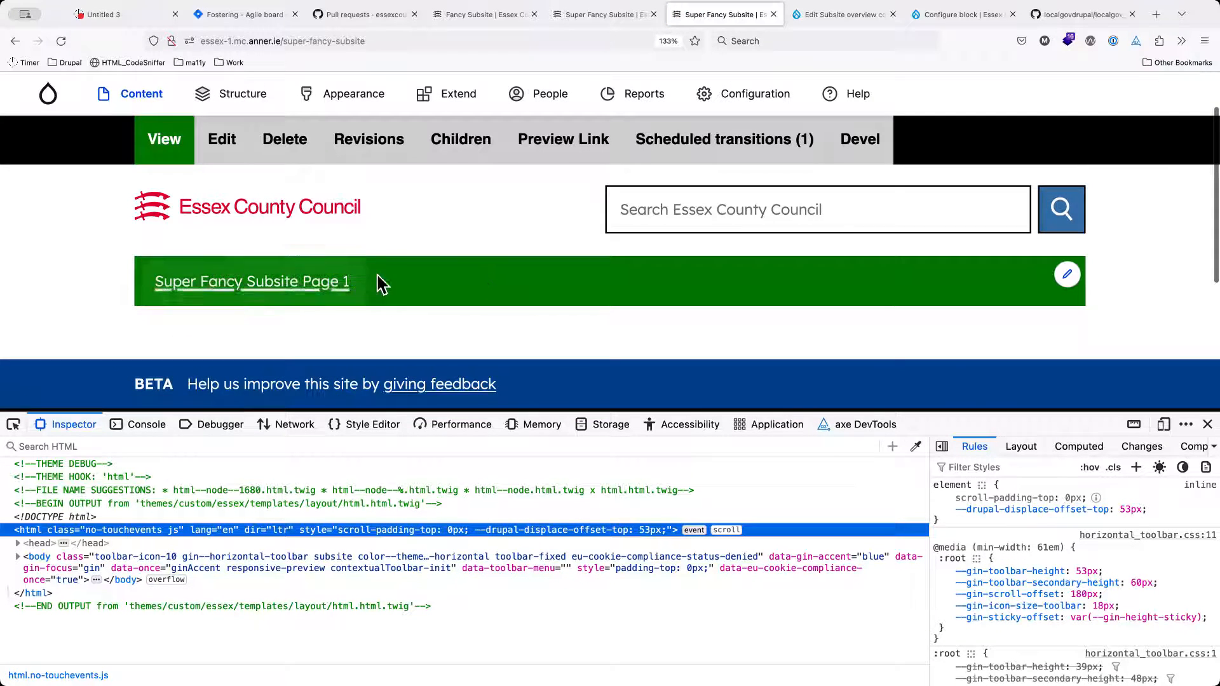
{"action": "key", "text": "super+Tab"}
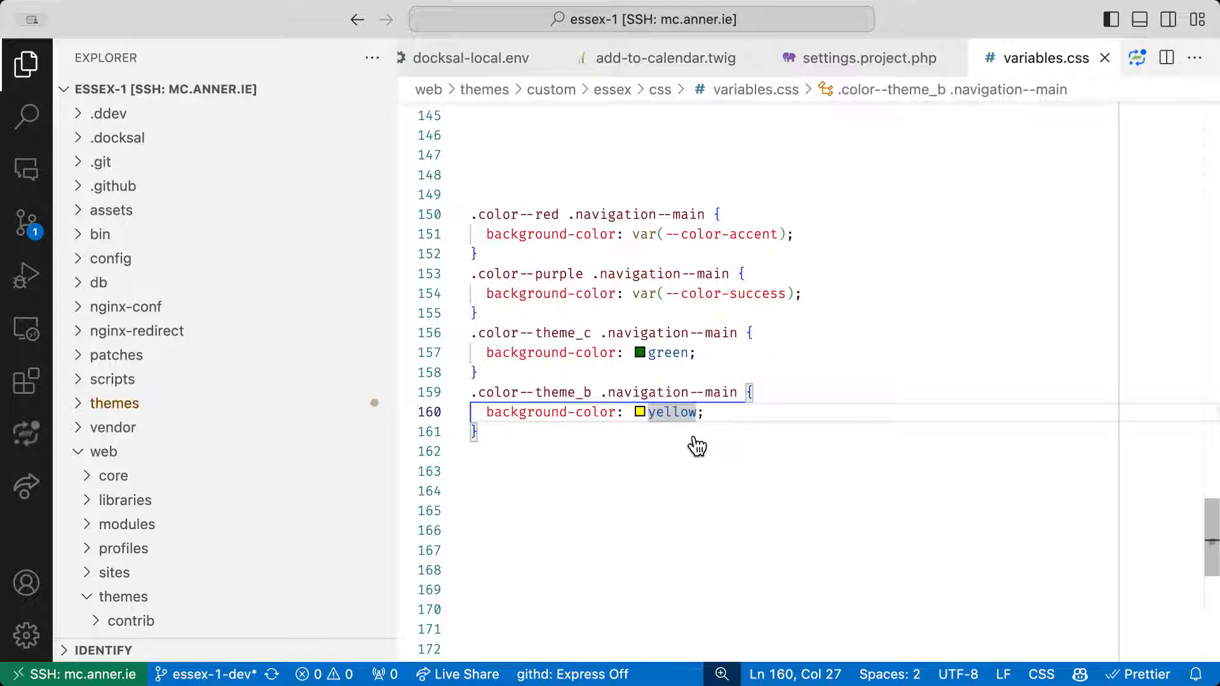
{"action": "key", "text": "super+Tab"}
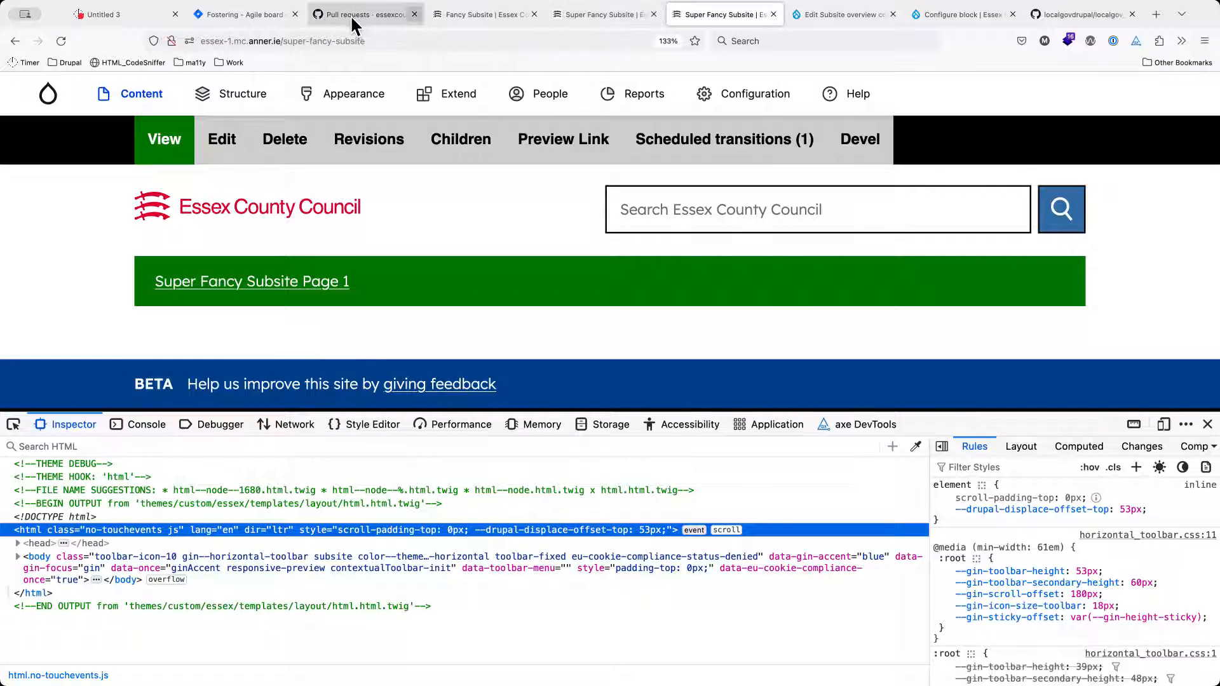
Open the changed files of the localgov_subsites_extras pull request "updates CSS classes to follow coding standards".
{"action": "left_click", "coordinate": [1039, 14]}
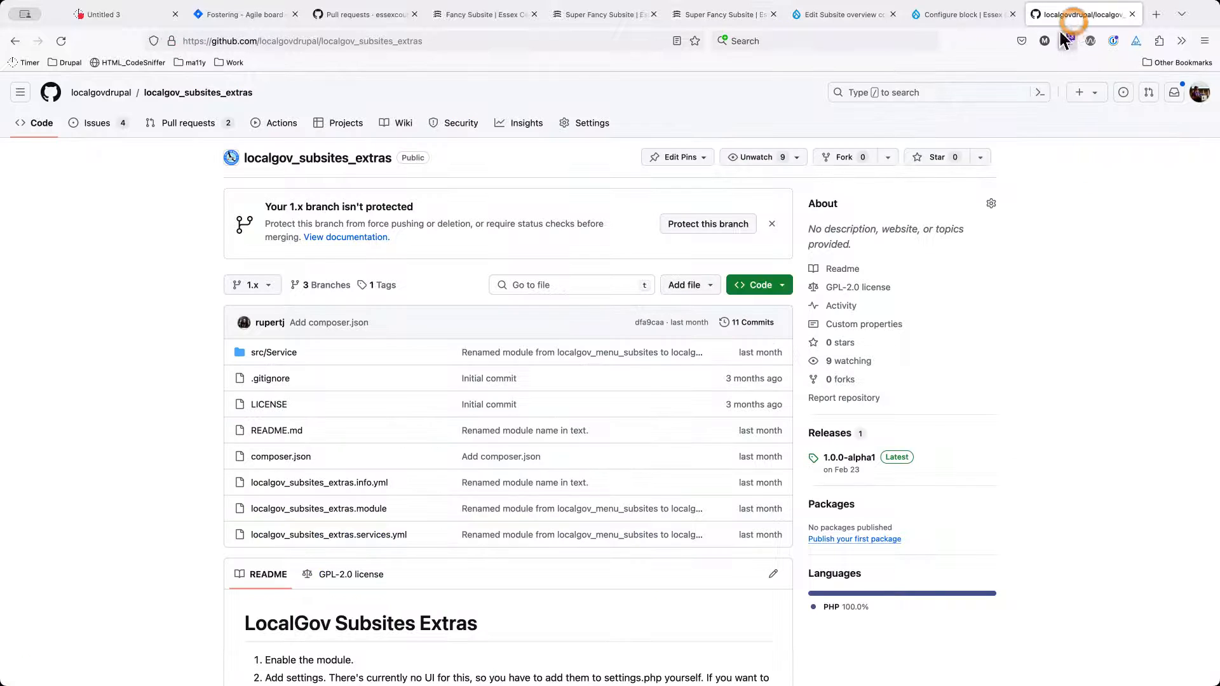
{"action": "left_click", "coordinate": [180, 127]}
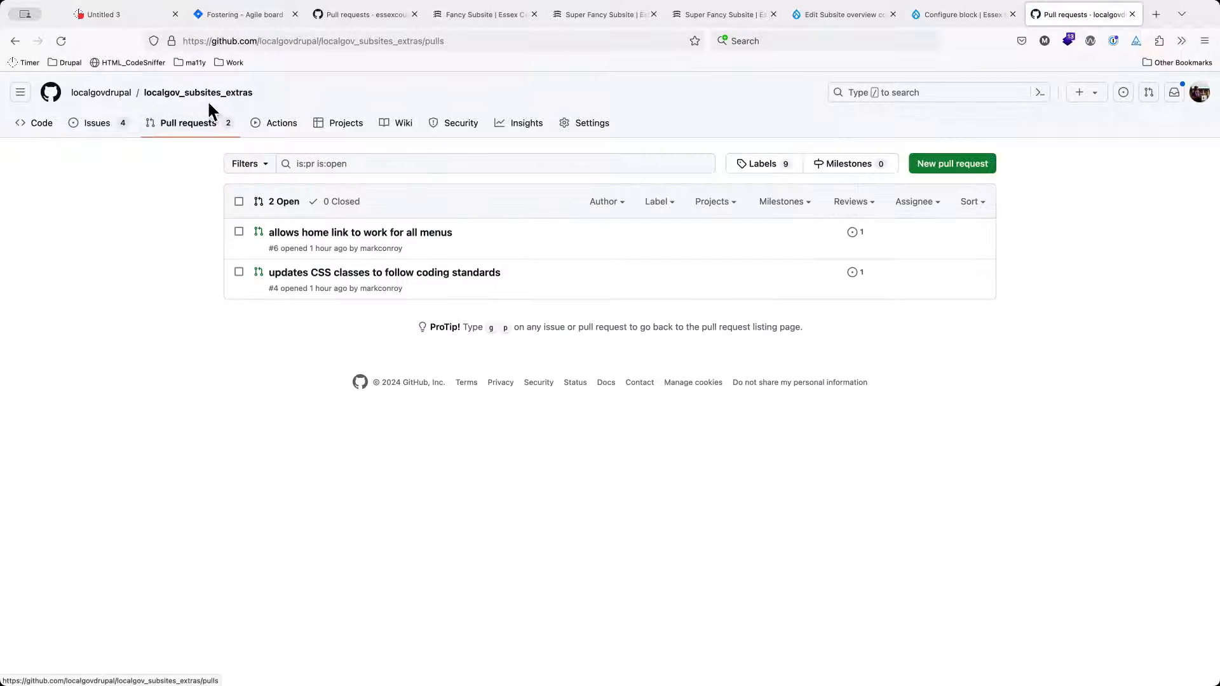
{"action": "left_click", "coordinate": [325, 278]}
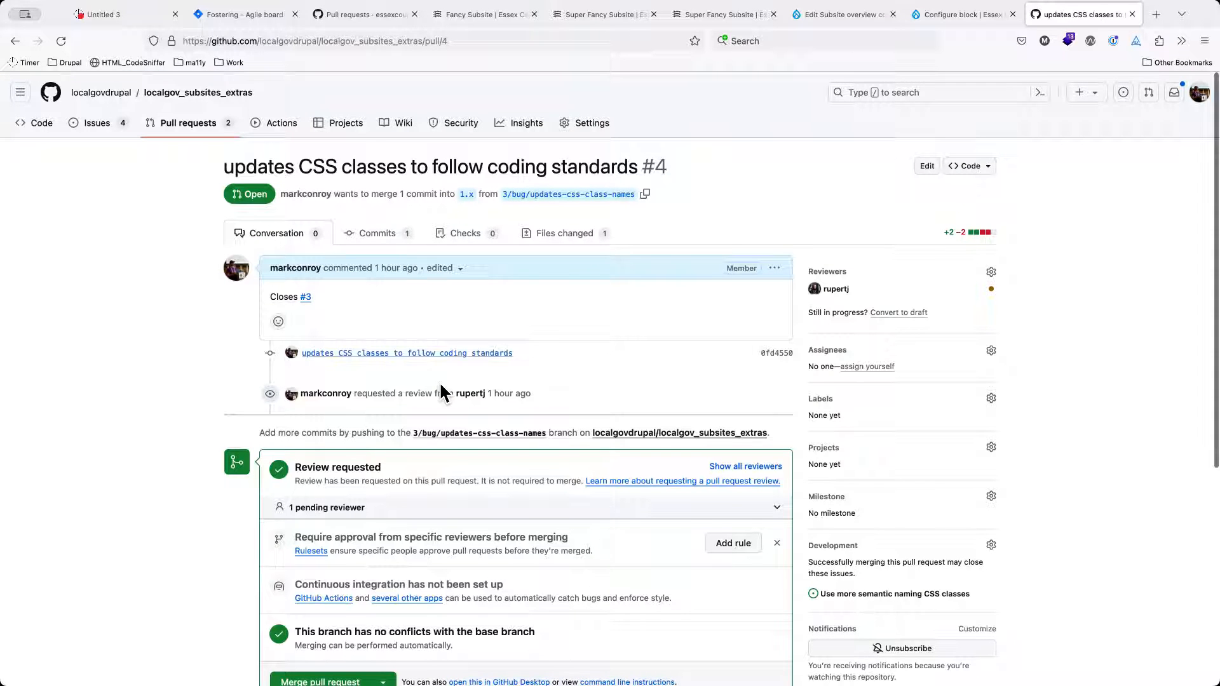
{"action": "left_click", "coordinate": [559, 232]}
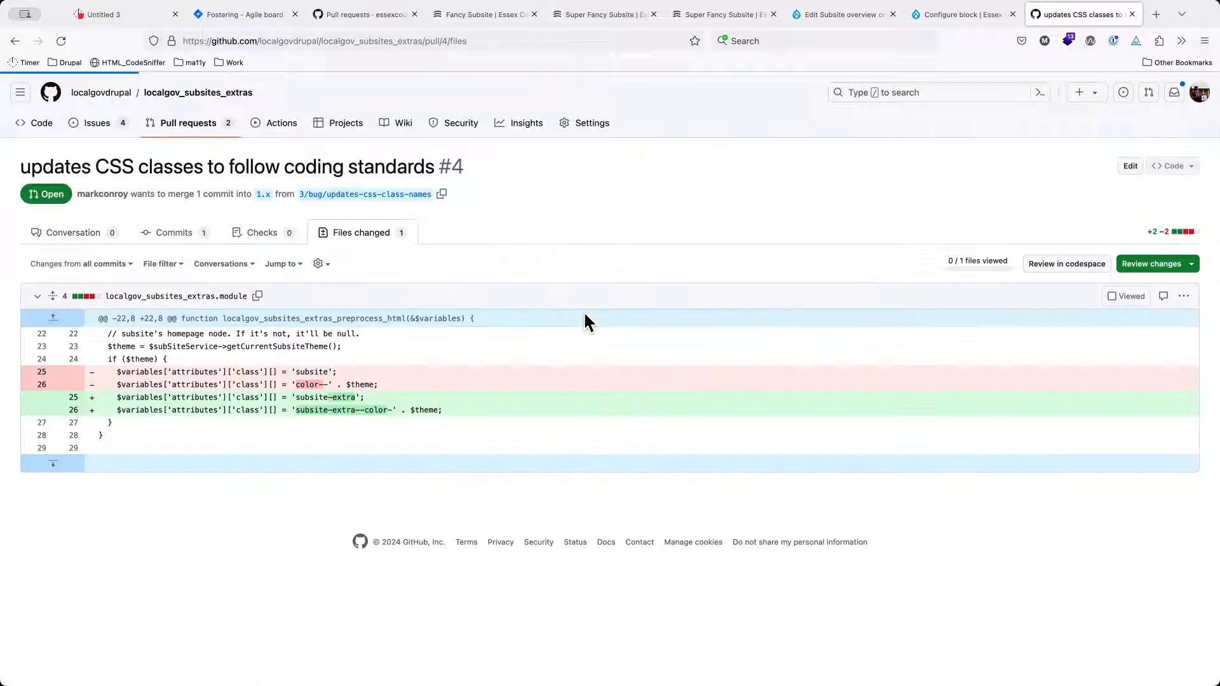
Compare the old subsite and color-- classes with the subsite-extra classes proposed in the diff.
{"action": "double_click", "coordinate": [302, 371]}
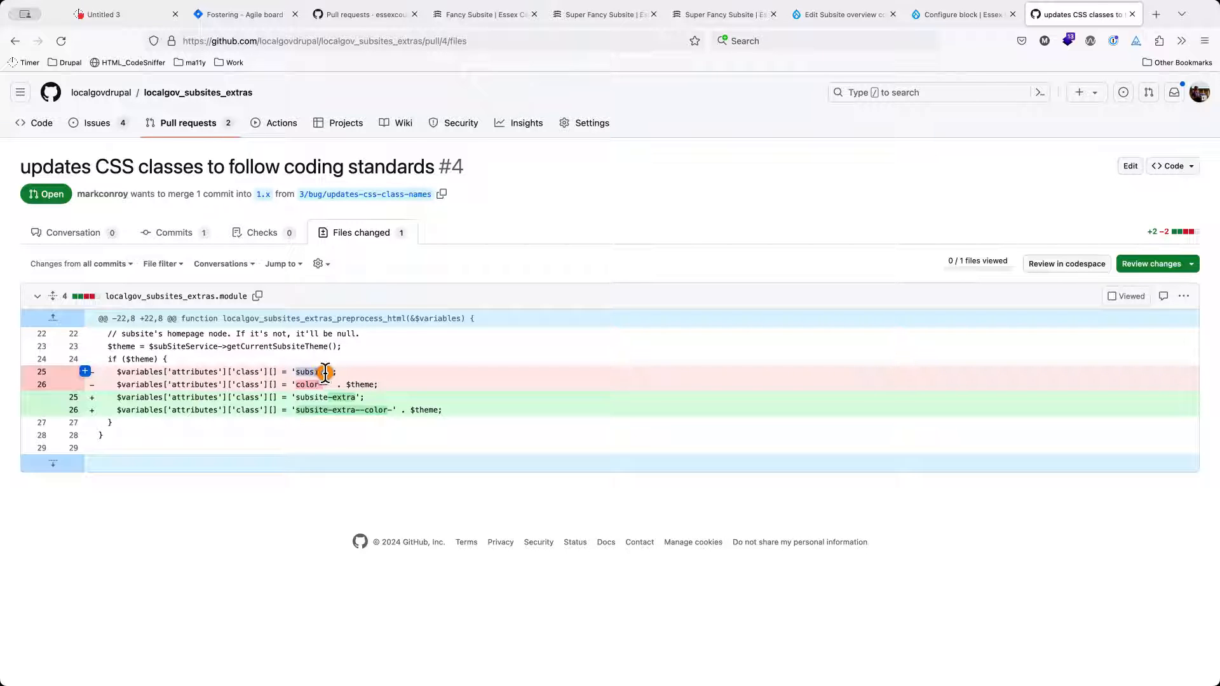
{"action": "left_click_drag", "start_coordinate": [294, 398], "coordinate": [430, 415]}
{"action": "left_click", "coordinate": [294, 384]}
{"action": "left_click", "coordinate": [449, 411]}
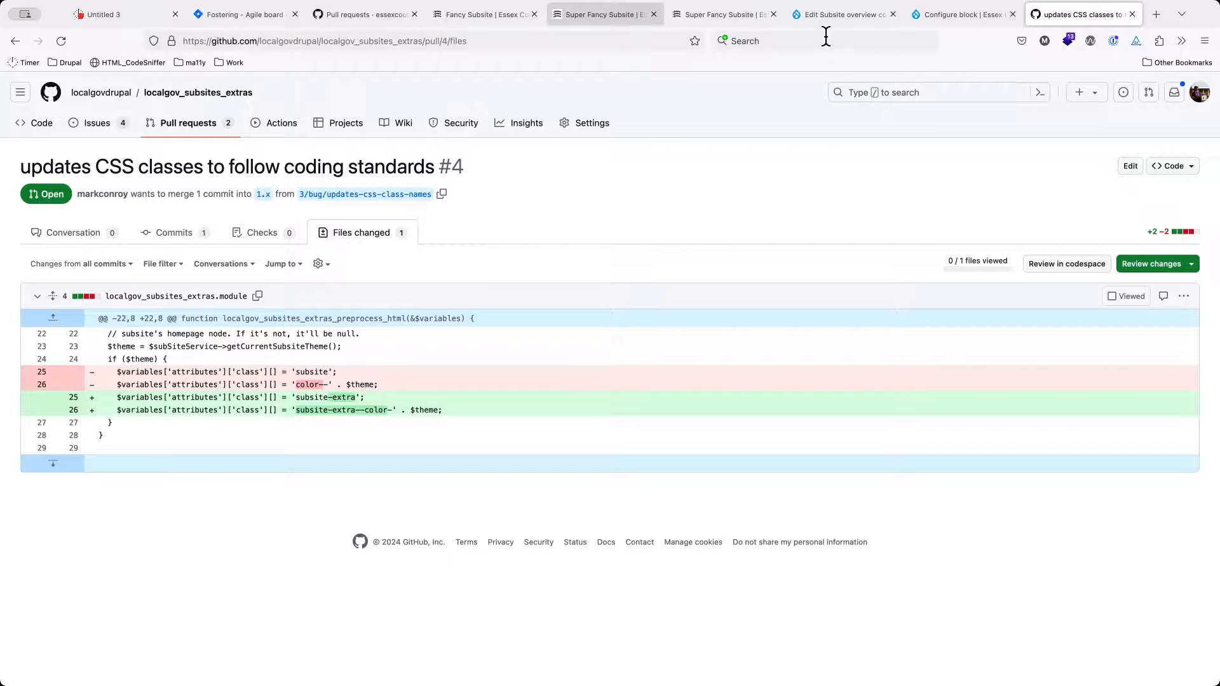
Return to the Fancy Subsite page and look over its menu.
{"action": "left_click", "coordinate": [489, 16]}
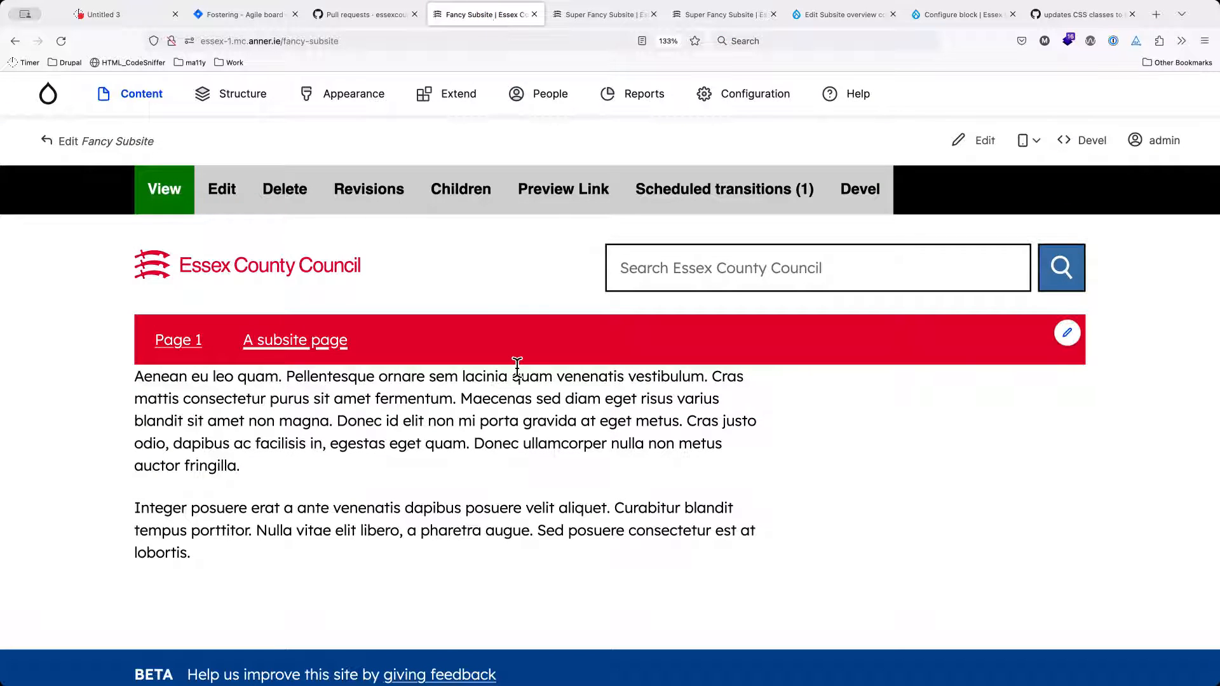